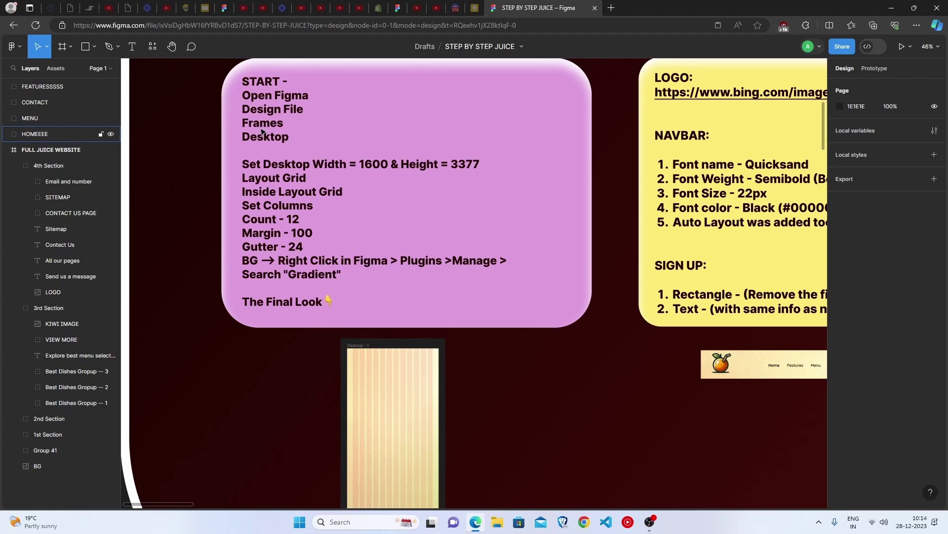
Add a new frame using the 1440 × 1024 Desktop preset
{"action": "key", "text": "ctrl+minus"}
{"action": "key", "text": "ctrl+minus"}
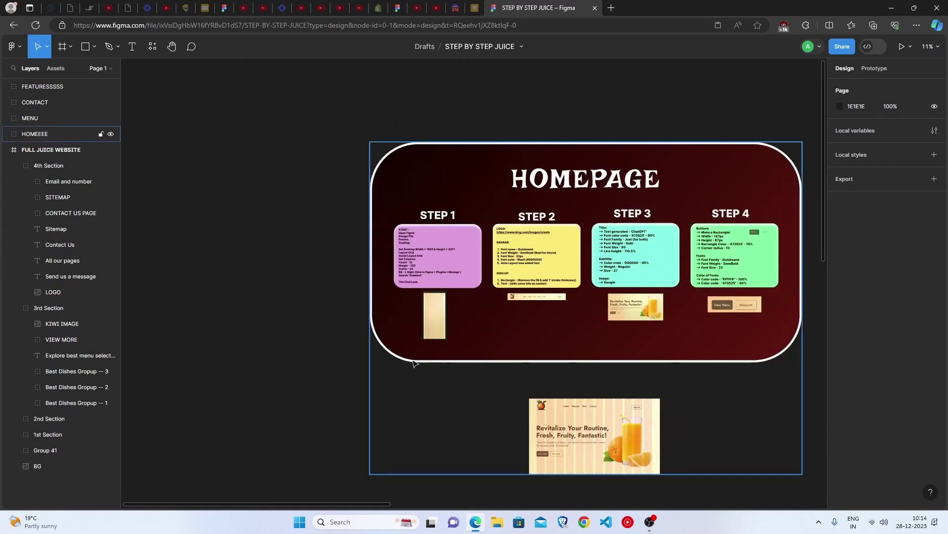
{"action": "scroll", "coordinate": [349, 370], "scroll_direction": "down", "scroll_amount": 3}
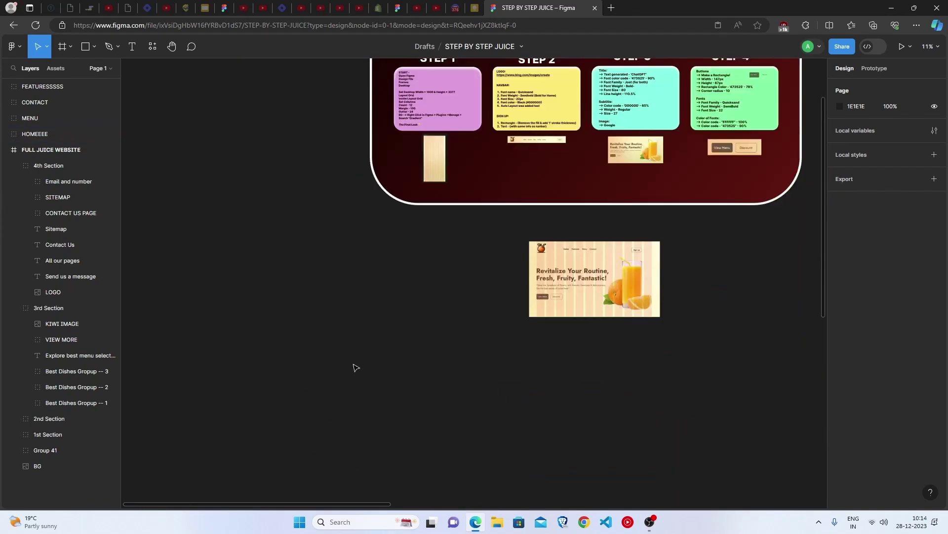
{"action": "scroll", "coordinate": [372, 366], "scroll_direction": "up", "scroll_amount": 1, "text": "ctrl"}
{"action": "scroll", "coordinate": [372, 366], "scroll_direction": "down", "scroll_amount": 4}
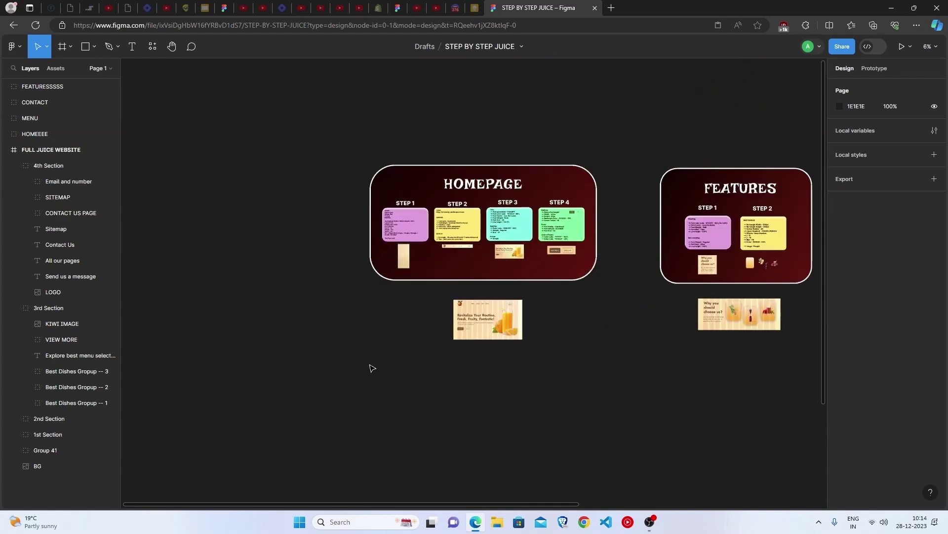
{"action": "left_click", "coordinate": [68, 49]}
{"action": "left_click", "coordinate": [62, 70]}
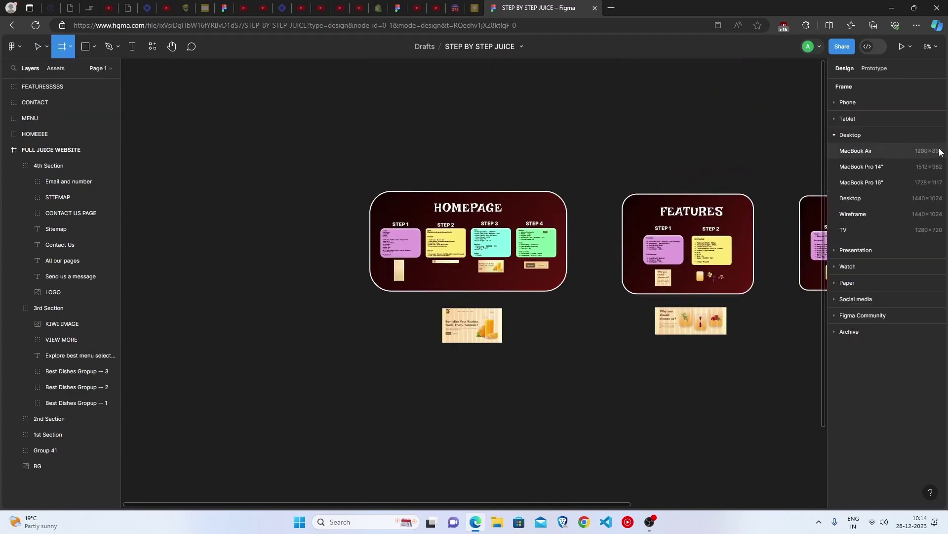
{"action": "left_click", "coordinate": [878, 200]}
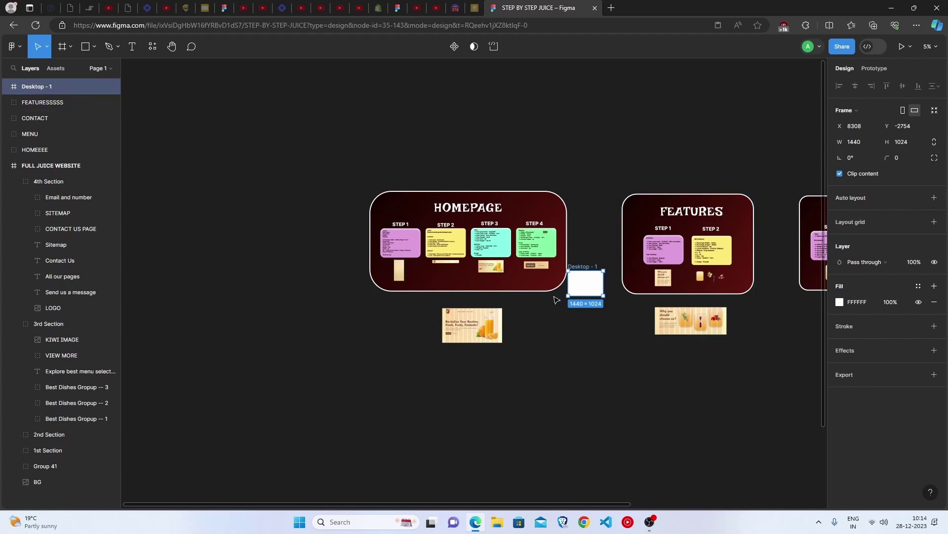
Move the new Desktop frame below the section boards, beside the FULL JUICE WEBSITE frame with their upper edges aligned
{"action": "left_click_drag", "start_coordinate": [585, 289], "coordinate": [597, 417]}
{"action": "scroll", "coordinate": [598, 417], "scroll_direction": "down", "scroll_amount": 2}
{"action": "scroll", "coordinate": [599, 417], "scroll_direction": "up", "scroll_amount": 3}
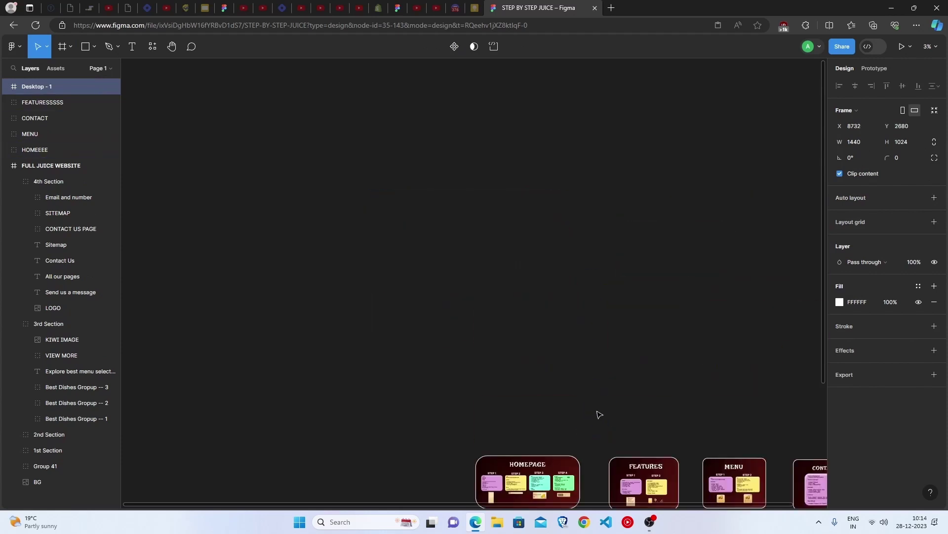
{"action": "scroll", "coordinate": [600, 413], "scroll_direction": "down", "scroll_amount": 5}
{"action": "left_click_drag", "start_coordinate": [596, 262], "coordinate": [595, 324]}
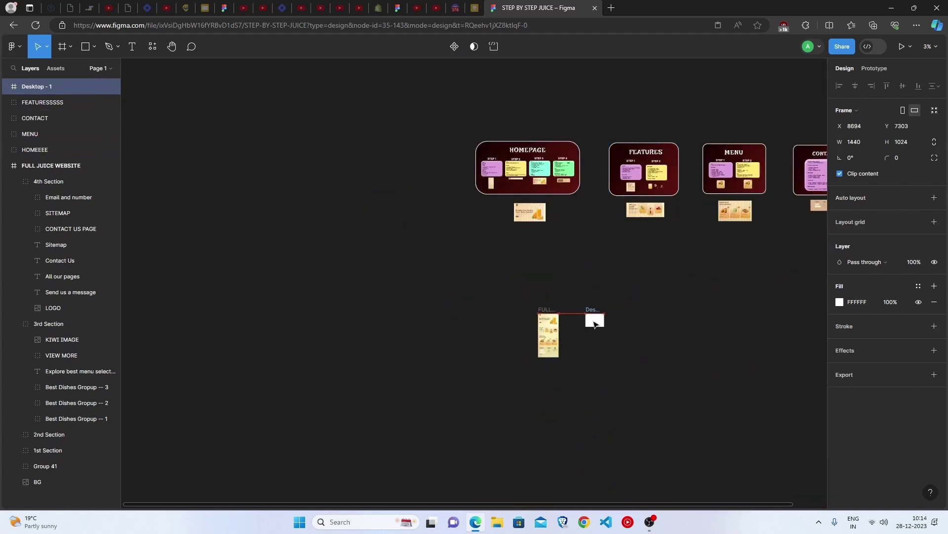
Resize the Desktop - 1 frame to the homepage Step 1 notes: width 1600 and height 3377
{"action": "scroll", "coordinate": [468, 176], "scroll_direction": "up", "scroll_amount": 5}
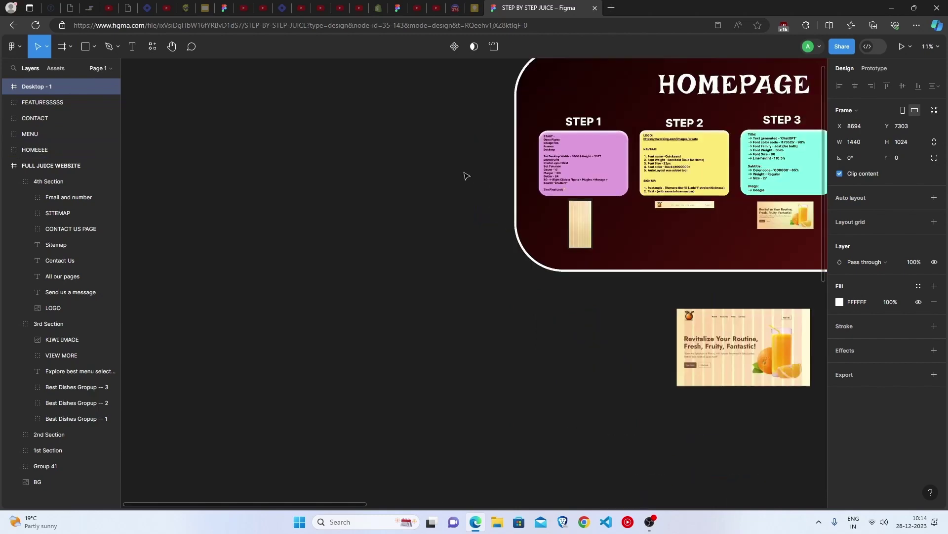
{"action": "scroll", "coordinate": [584, 217], "scroll_direction": "right", "scroll_amount": 5}
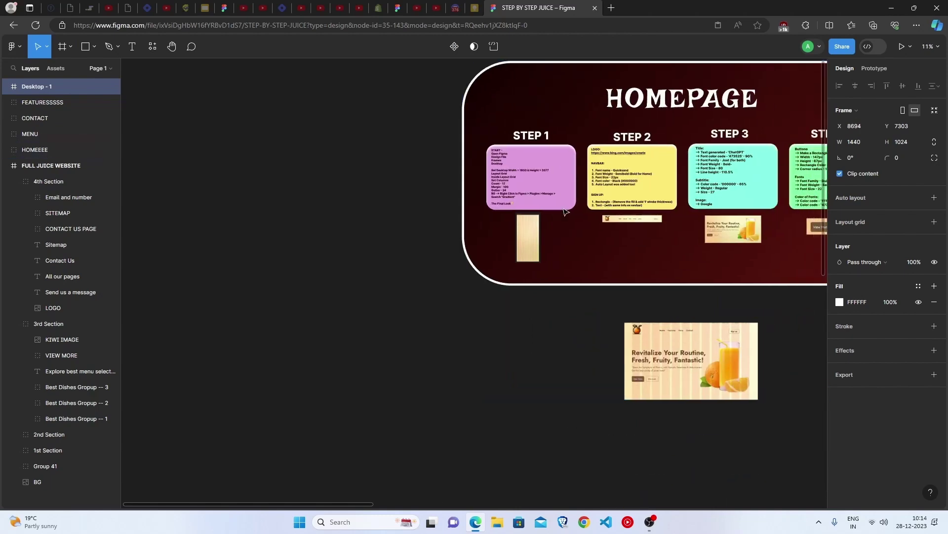
{"action": "scroll", "coordinate": [407, 176], "scroll_direction": "up", "scroll_amount": 5}
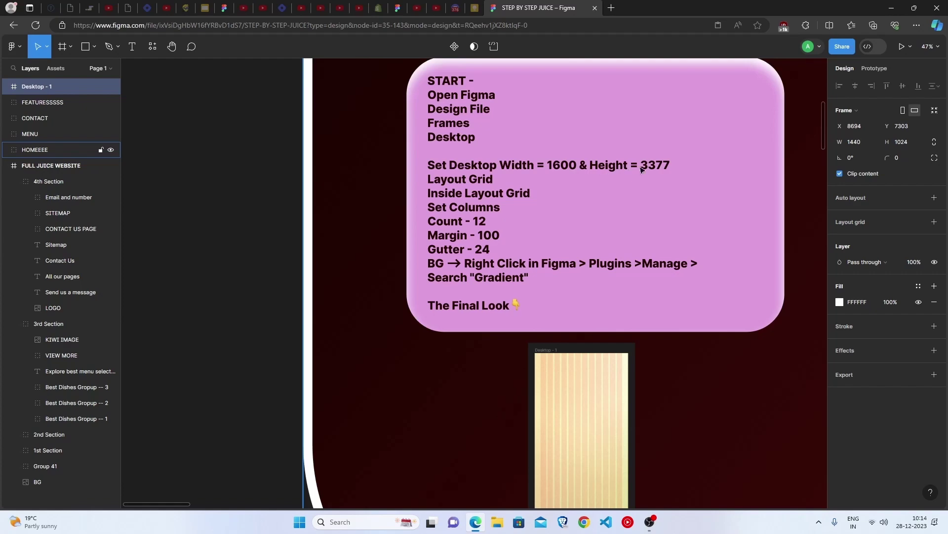
{"action": "scroll", "coordinate": [636, 228], "scroll_direction": "down", "scroll_amount": 10}
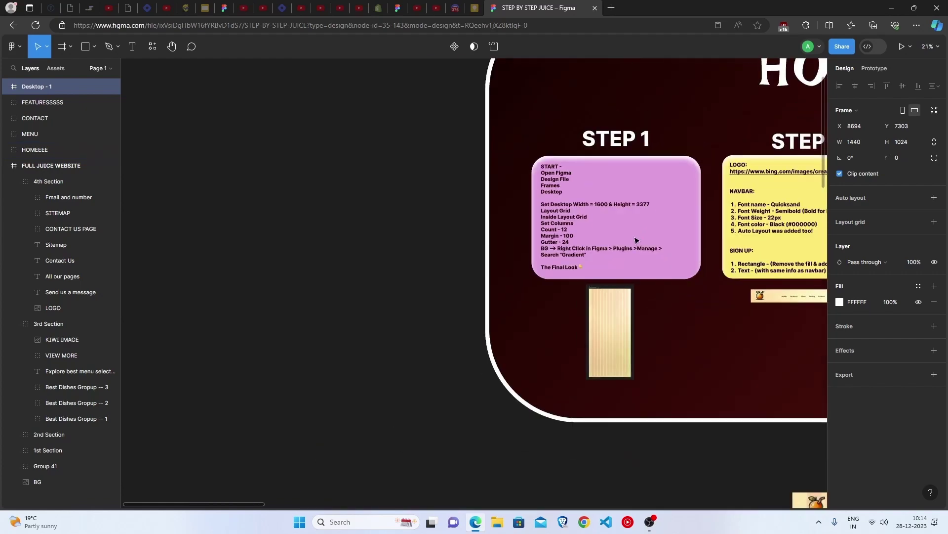
{"action": "scroll", "coordinate": [636, 240], "scroll_direction": "down", "scroll_amount": 4}
{"action": "left_click", "coordinate": [860, 143]}
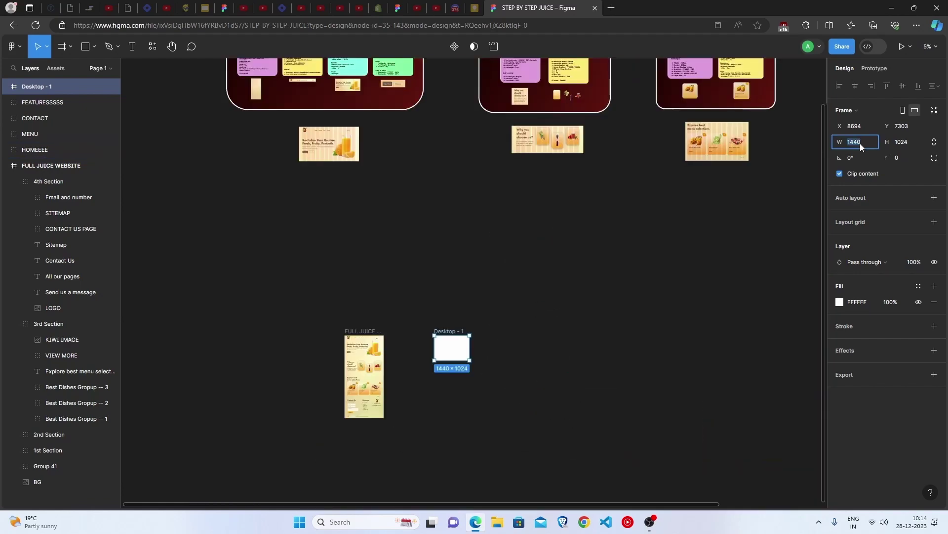
{"action": "type", "text": "1600"}
{"action": "left_click", "coordinate": [909, 142]}
{"action": "type", "text": "3370"}
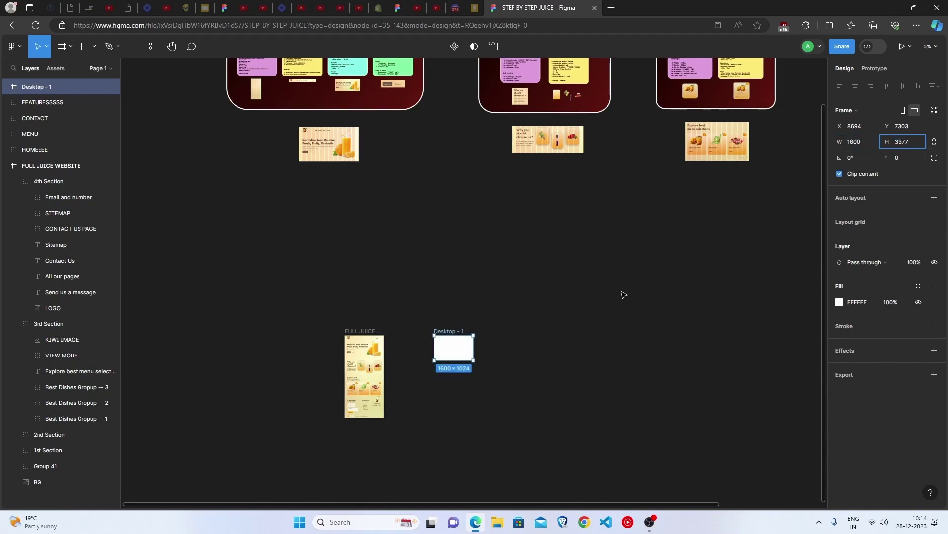
{"action": "left_click", "coordinate": [622, 295]}
{"action": "left_click", "coordinate": [455, 384]}
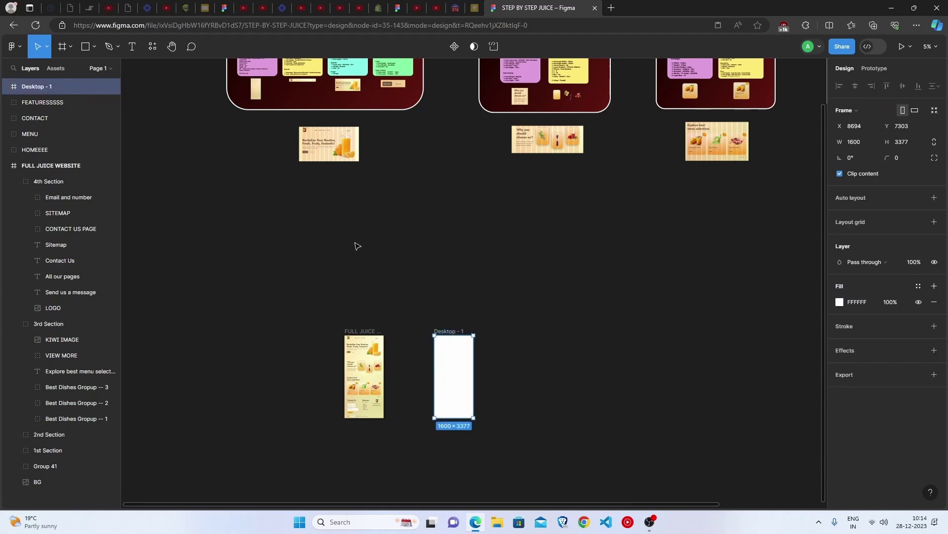
Add a layout grid to the Desktop - 1 frame and switch its type to columns, following the Step 1 notes
{"action": "scroll", "coordinate": [277, 213], "scroll_direction": "up", "scroll_amount": 2}
{"action": "scroll", "coordinate": [201, 185], "scroll_direction": "up", "scroll_amount": 3}
{"action": "scroll", "coordinate": [362, 256], "scroll_direction": "up", "scroll_amount": 5}
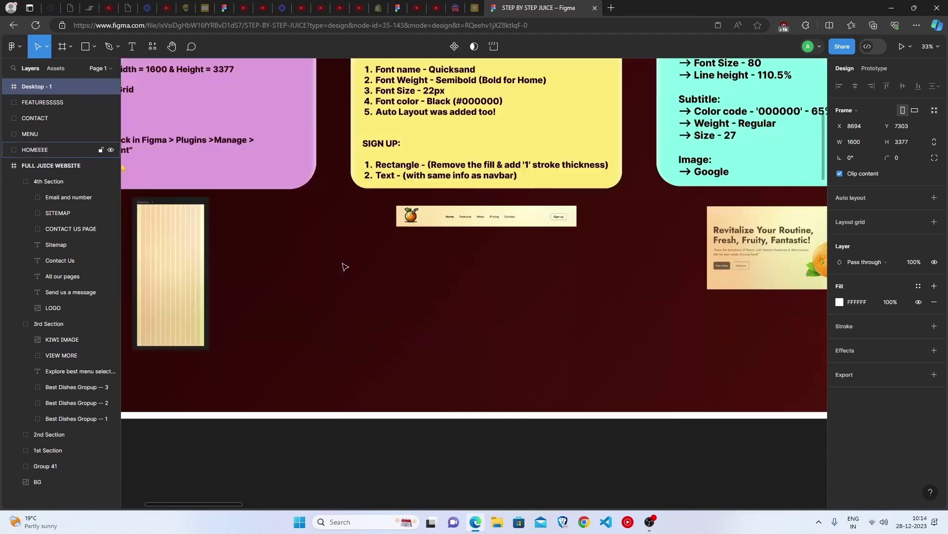
{"action": "scroll", "coordinate": [338, 270], "scroll_direction": "up", "scroll_amount": 2}
{"action": "scroll", "coordinate": [339, 271], "scroll_direction": "up", "scroll_amount": 1}
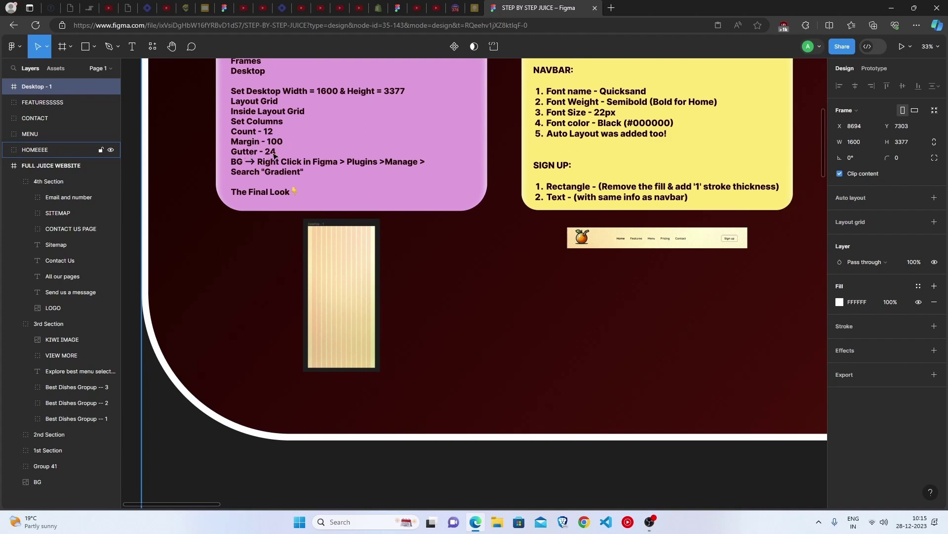
{"action": "scroll", "coordinate": [315, 165], "scroll_direction": "down", "scroll_amount": 10}
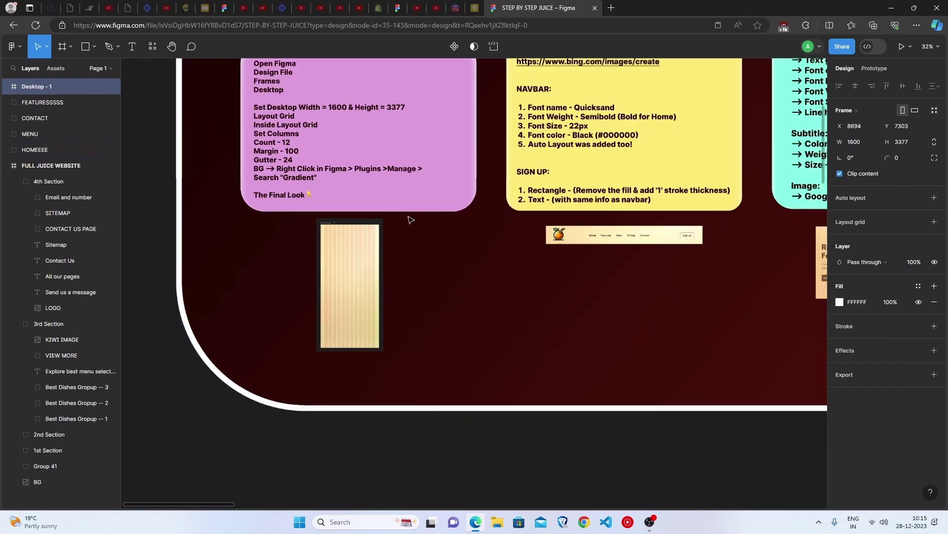
{"action": "scroll", "coordinate": [506, 298], "scroll_direction": "down", "scroll_amount": 5}
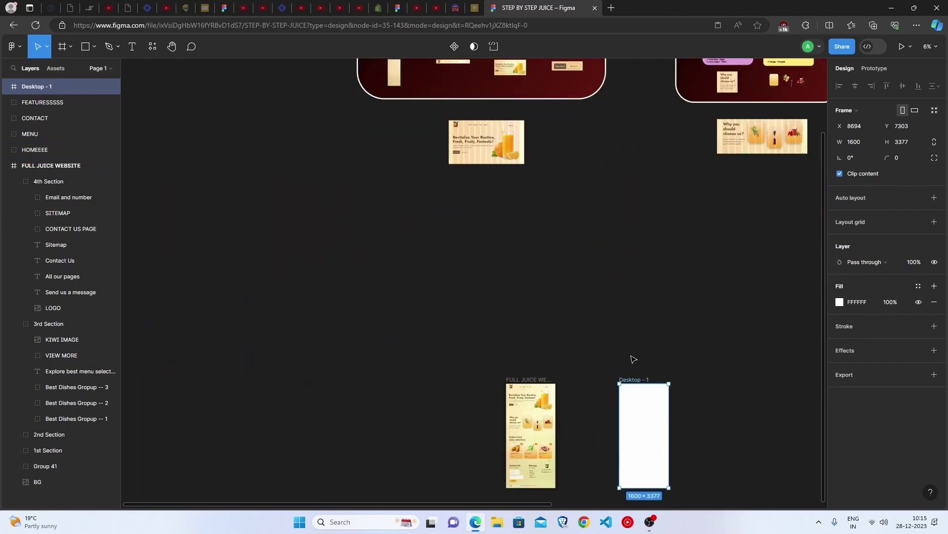
{"action": "left_click", "coordinate": [867, 228]}
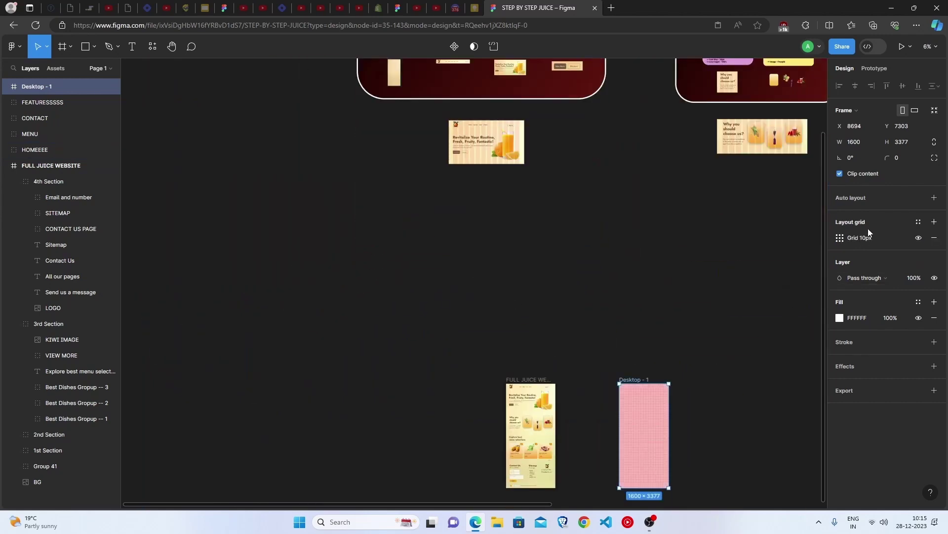
{"action": "left_click", "coordinate": [844, 238]}
{"action": "left_click", "coordinate": [739, 242]}
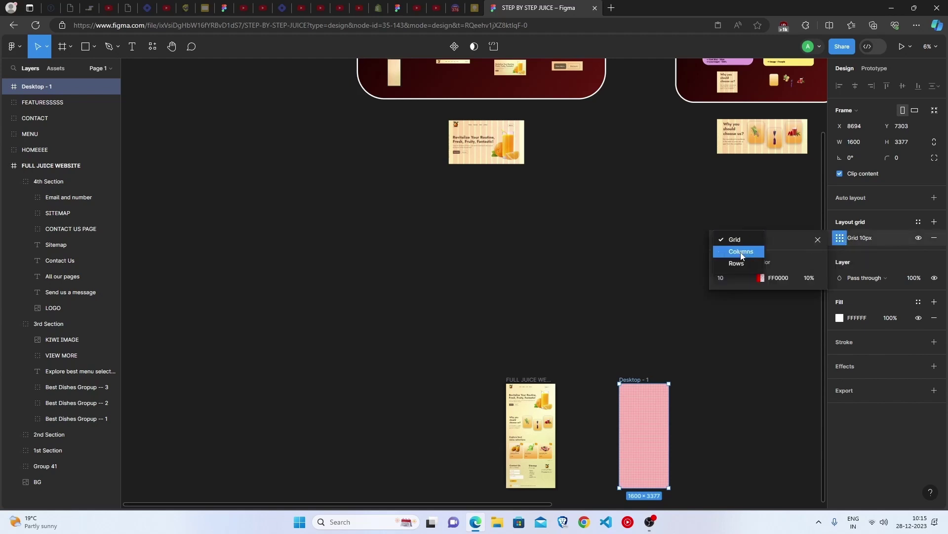
{"action": "left_click", "coordinate": [741, 252]}
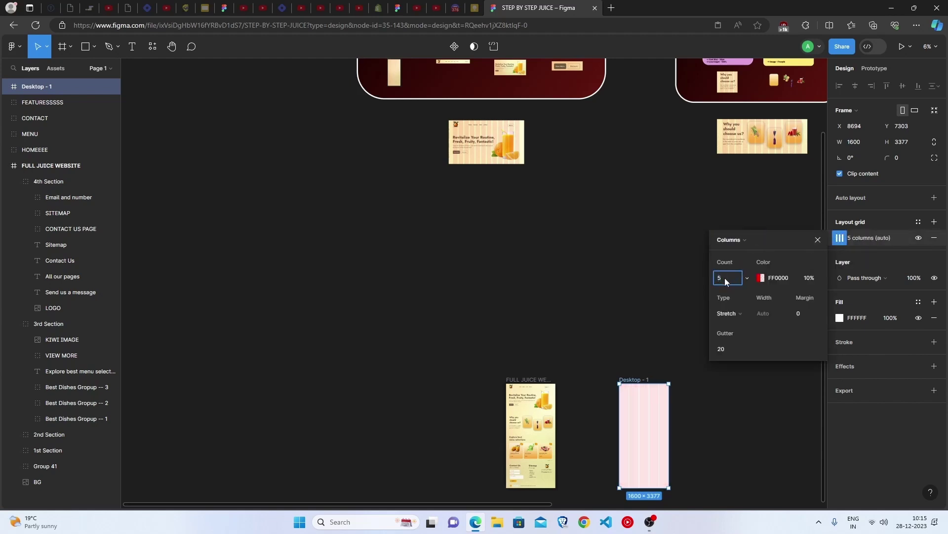
Set the column grid to a count of 12, a gutter of 24 and a margin of 100, and close its settings
{"action": "type", "text": "12"}
{"action": "left_click", "coordinate": [724, 349]}
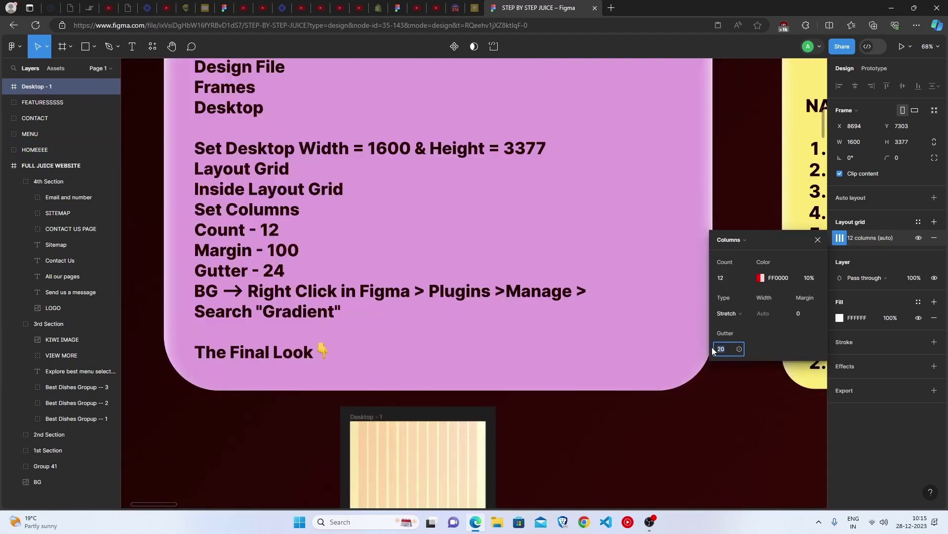
{"action": "type", "text": "24"}
{"action": "left_click", "coordinate": [802, 349]}
{"action": "key", "text": "Return"}
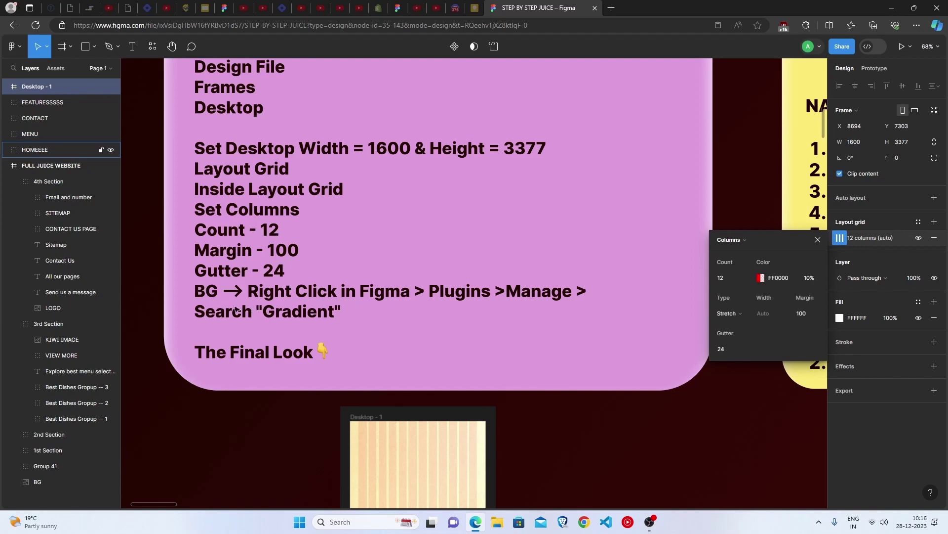
{"action": "scroll", "coordinate": [318, 315], "scroll_direction": "down", "scroll_amount": 5}
{"action": "scroll", "coordinate": [346, 353], "scroll_direction": "down", "scroll_amount": 4}
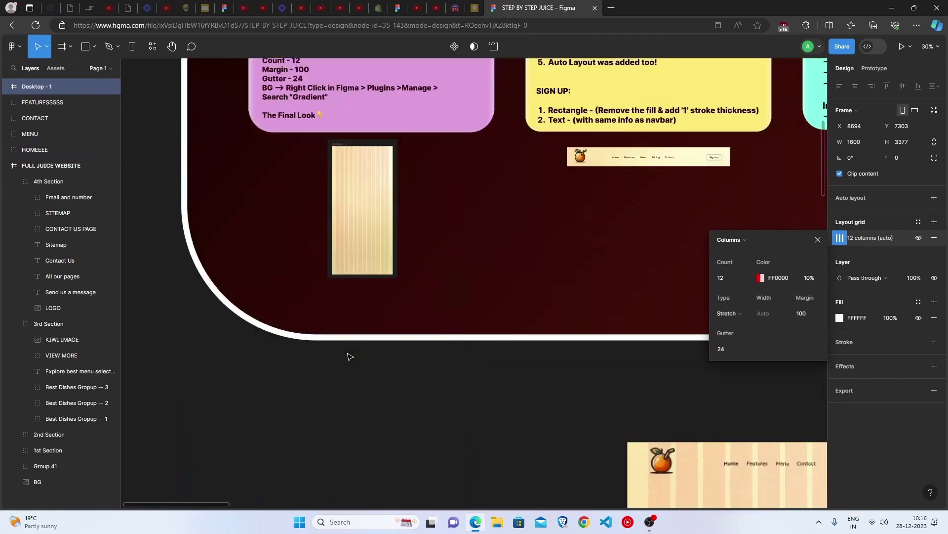
{"action": "scroll", "coordinate": [348, 354], "scroll_direction": "down", "scroll_amount": 3}
{"action": "scroll", "coordinate": [349, 353], "scroll_direction": "down", "scroll_amount": 4}
{"action": "scroll", "coordinate": [488, 396], "scroll_direction": "down", "scroll_amount": 5}
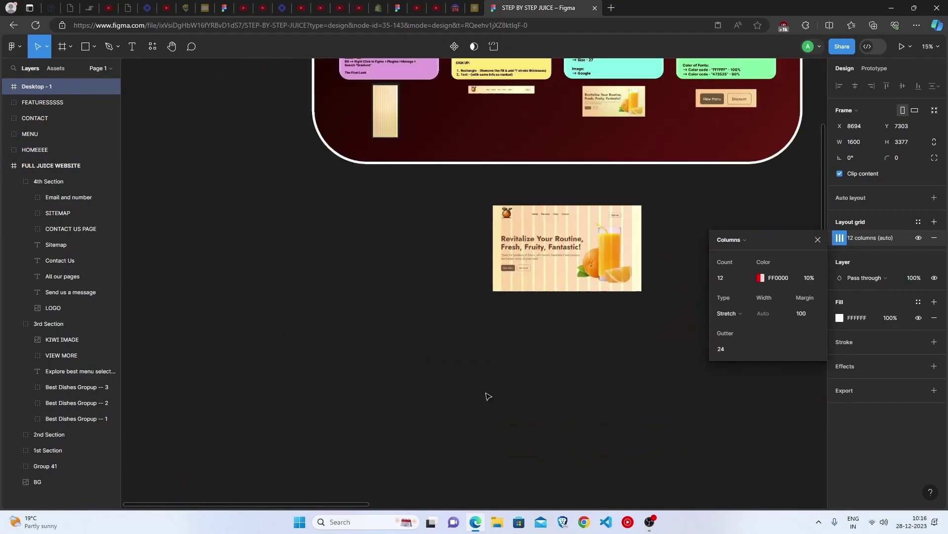
{"action": "left_click", "coordinate": [817, 240]}
Duplicate the BG gradient background of the FULL JUICE WEBSITE frame and place the copy on the empty canvas beyond Desktop - 1
{"action": "scroll", "coordinate": [590, 437], "scroll_direction": "down", "scroll_amount": 3}
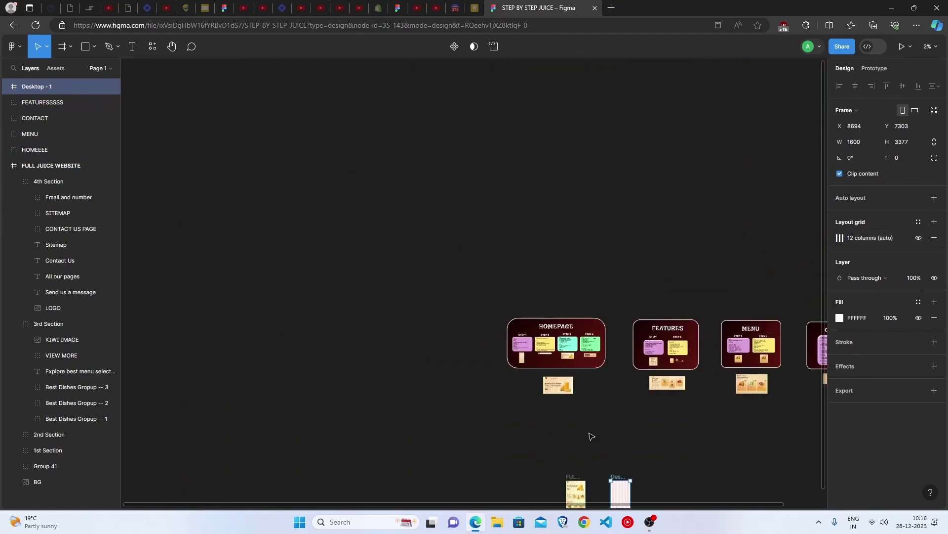
{"action": "scroll", "coordinate": [591, 436], "scroll_direction": "down", "scroll_amount": 3}
{"action": "scroll", "coordinate": [613, 371], "scroll_direction": "up", "scroll_amount": 4}
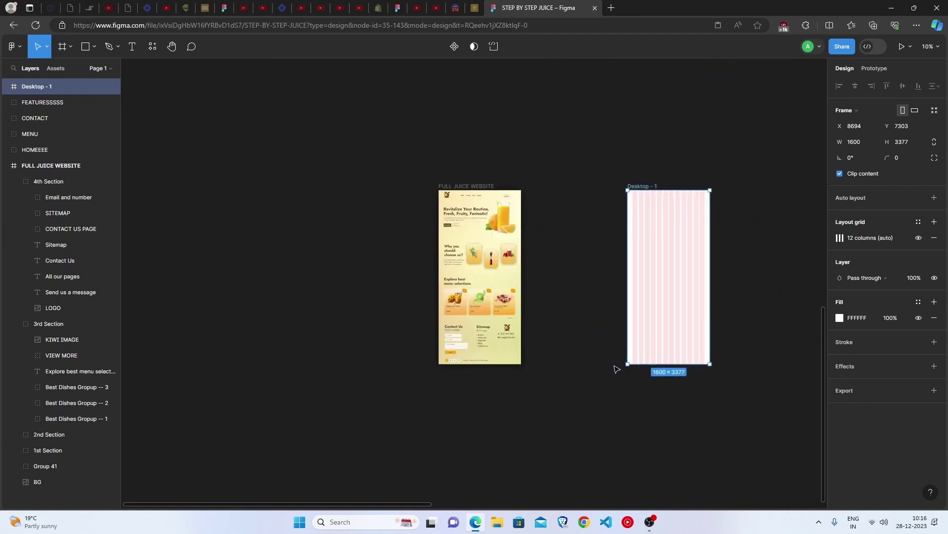
{"action": "scroll", "coordinate": [615, 368], "scroll_direction": "up", "scroll_amount": 4}
{"action": "scroll", "coordinate": [578, 317], "scroll_direction": "up", "scroll_amount": 2}
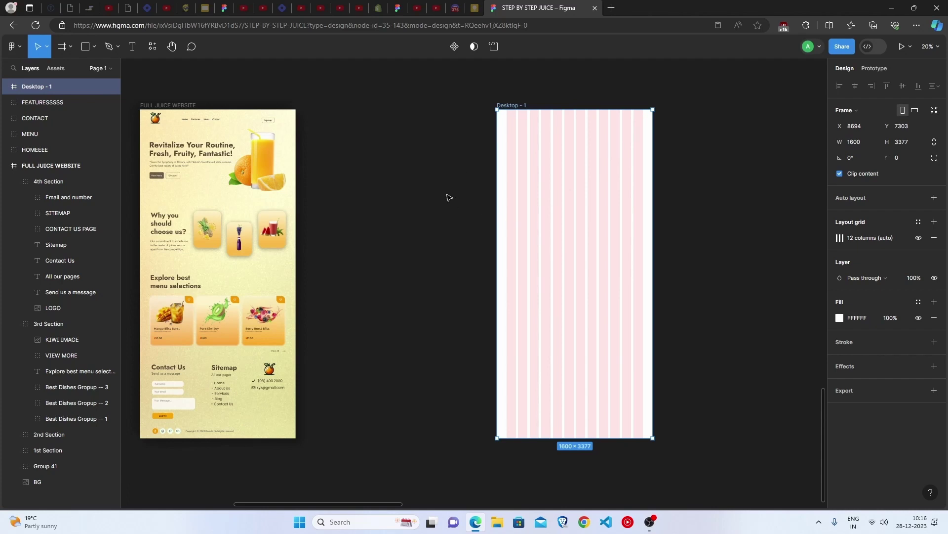
{"action": "left_click", "coordinate": [445, 222]}
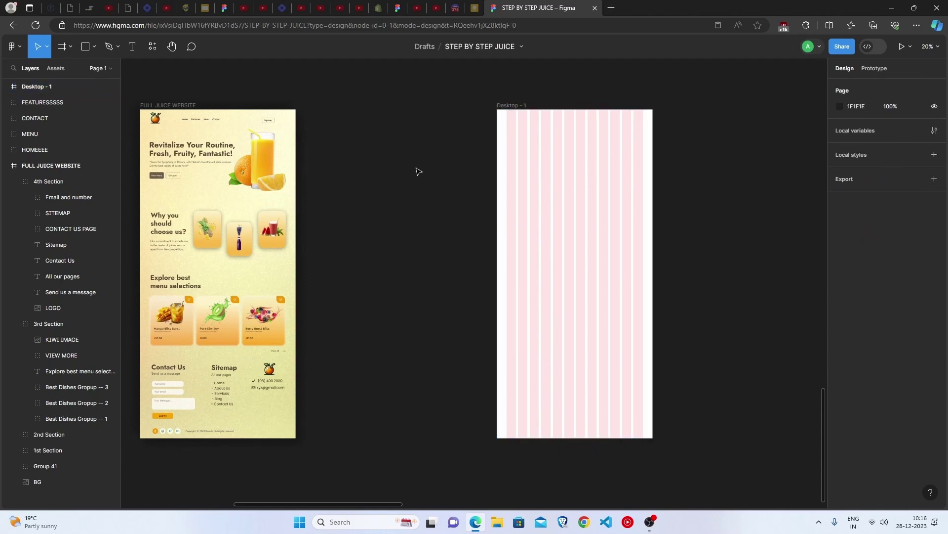
{"action": "left_click", "coordinate": [242, 125]}
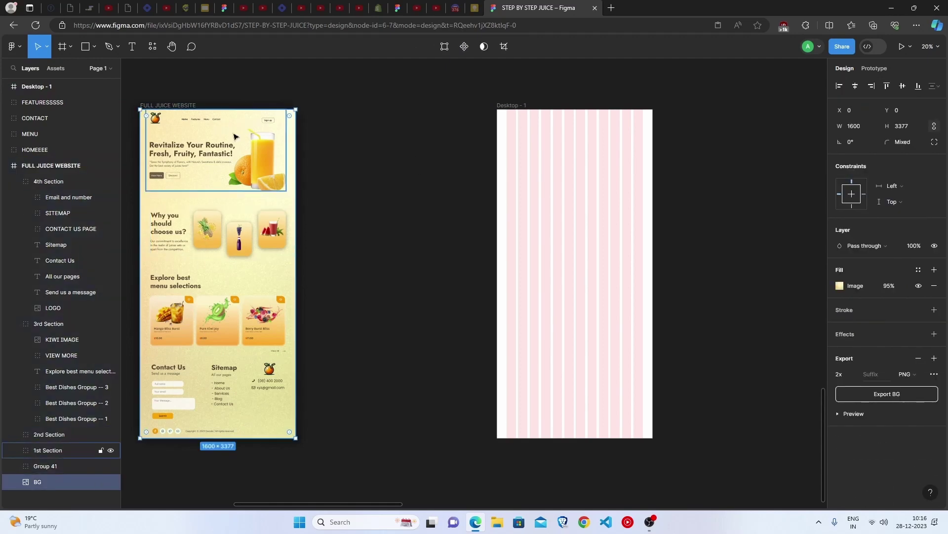
{"action": "left_click_drag", "start_coordinate": [236, 134], "coordinate": [793, 142]}
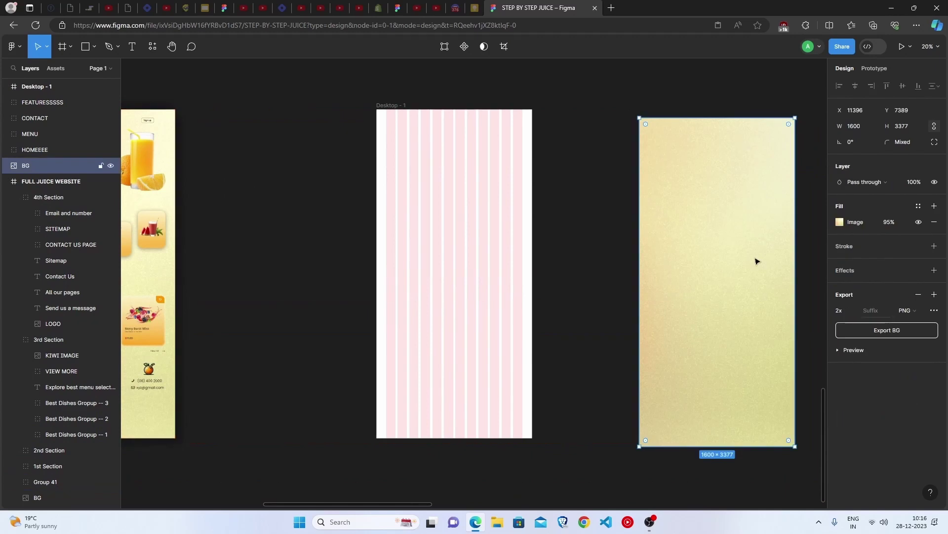
{"action": "scroll", "coordinate": [681, 278], "scroll_direction": "right", "scroll_amount": 2}
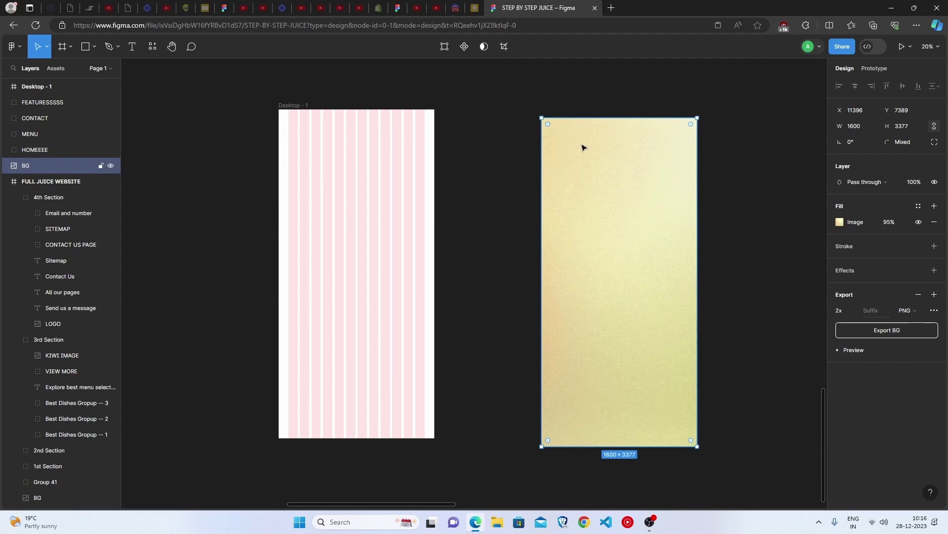
Deselect the background copy and launch the Grainy Gradient plugin
{"action": "left_click", "coordinate": [706, 153]}
{"action": "right_click", "coordinate": [725, 139]}
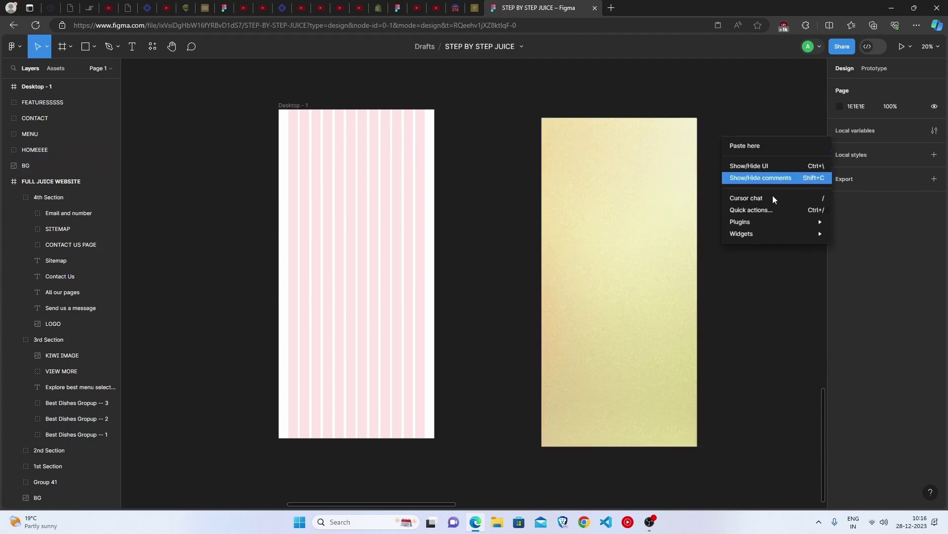
{"action": "mouse_move", "coordinate": [776, 221]}
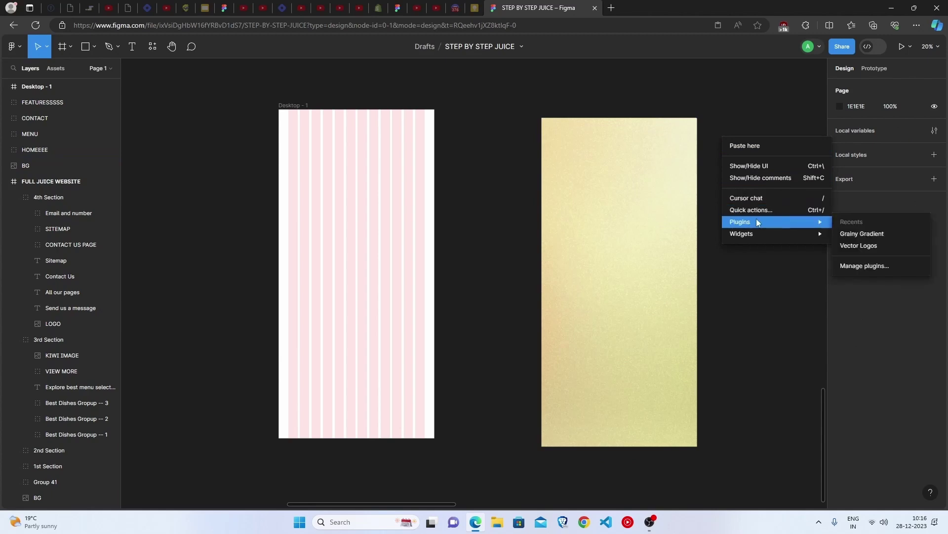
{"action": "left_click", "coordinate": [897, 233]}
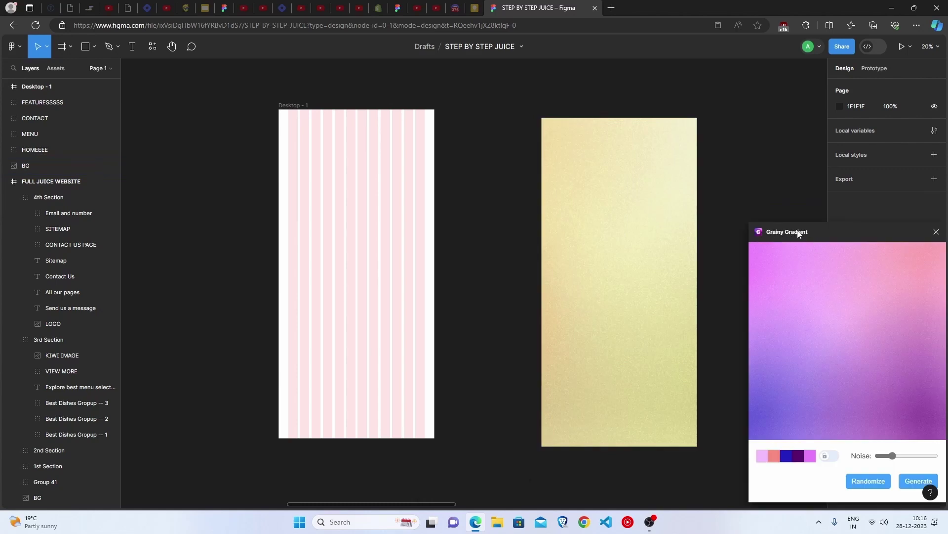
Close the Grainy Gradient plugin and relaunch it from the empty canvas
{"action": "left_click", "coordinate": [936, 229]}
{"action": "right_click", "coordinate": [803, 182]}
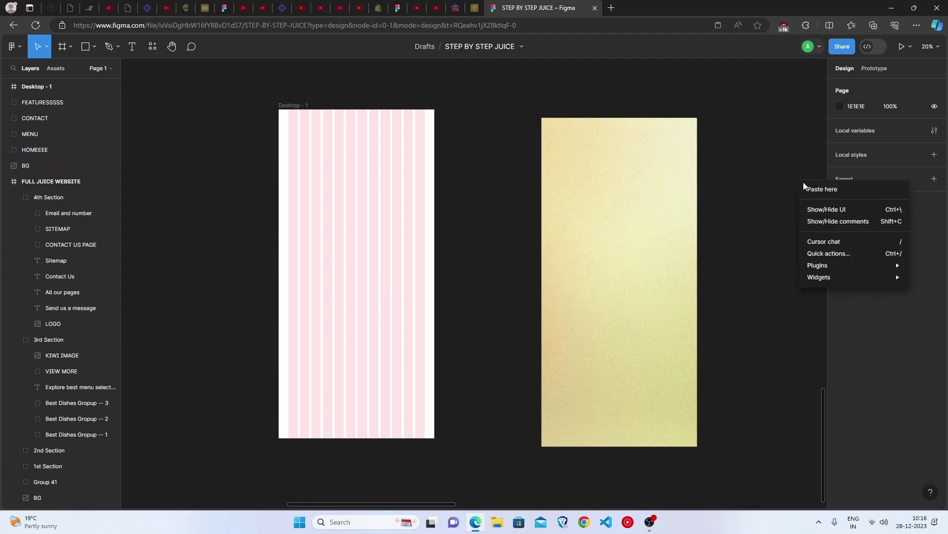
{"action": "left_click", "coordinate": [767, 188]}
{"action": "right_click", "coordinate": [721, 188]}
{"action": "mouse_move", "coordinate": [747, 271]}
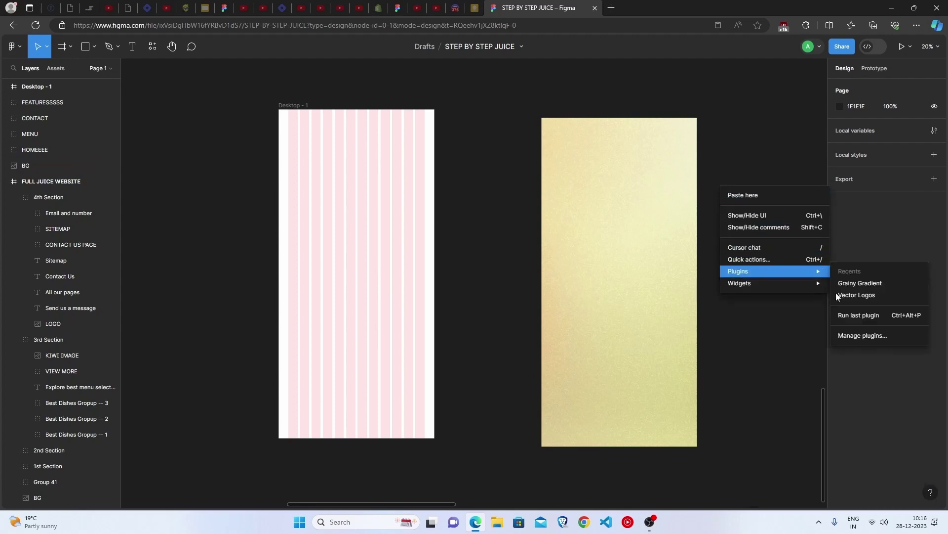
{"action": "left_click", "coordinate": [861, 283]}
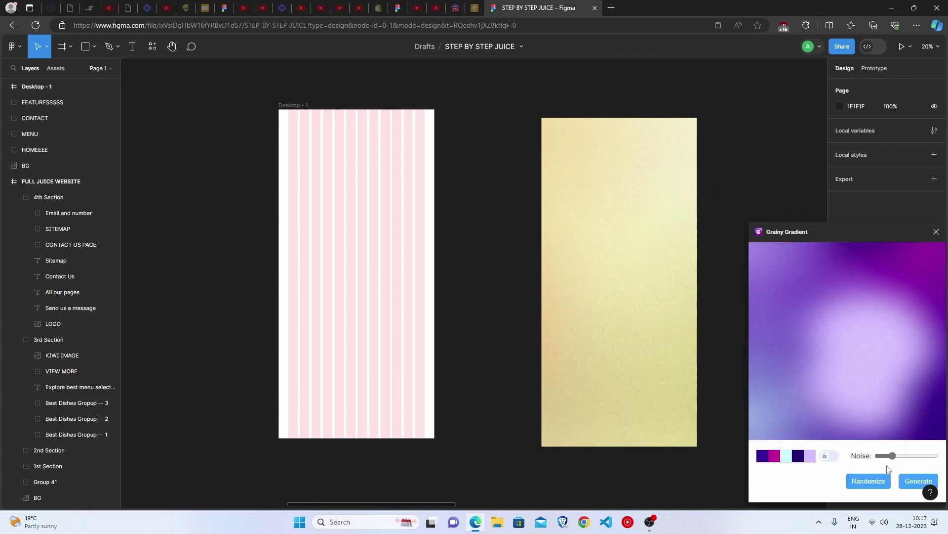
Randomize the Grainy Gradient plugin's preview several times, look at its image copy option and close the plugin
{"action": "left_click", "coordinate": [883, 482]}
{"action": "left_click", "coordinate": [883, 481]}
{"action": "left_click", "coordinate": [884, 482]}
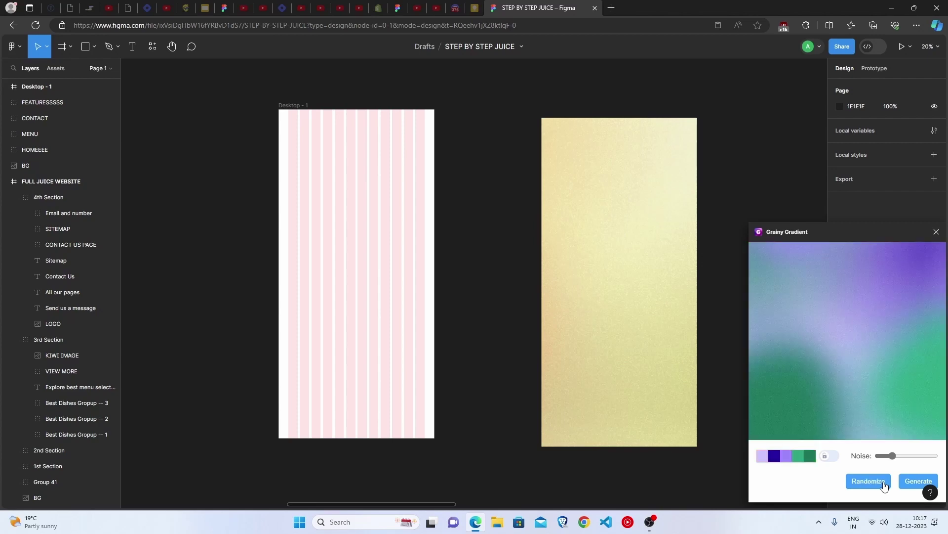
{"action": "left_click", "coordinate": [883, 481]}
{"action": "left_click", "coordinate": [883, 482]}
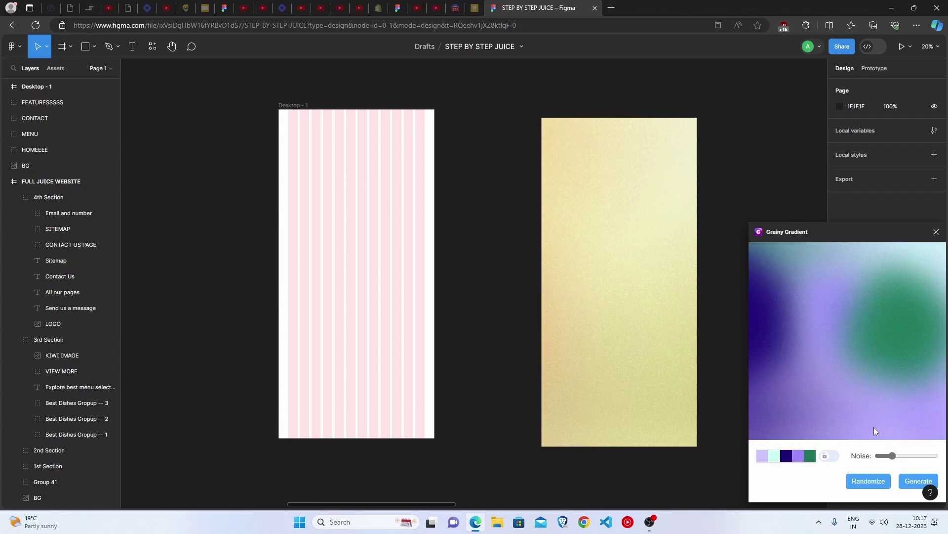
{"action": "right_click", "coordinate": [810, 303]}
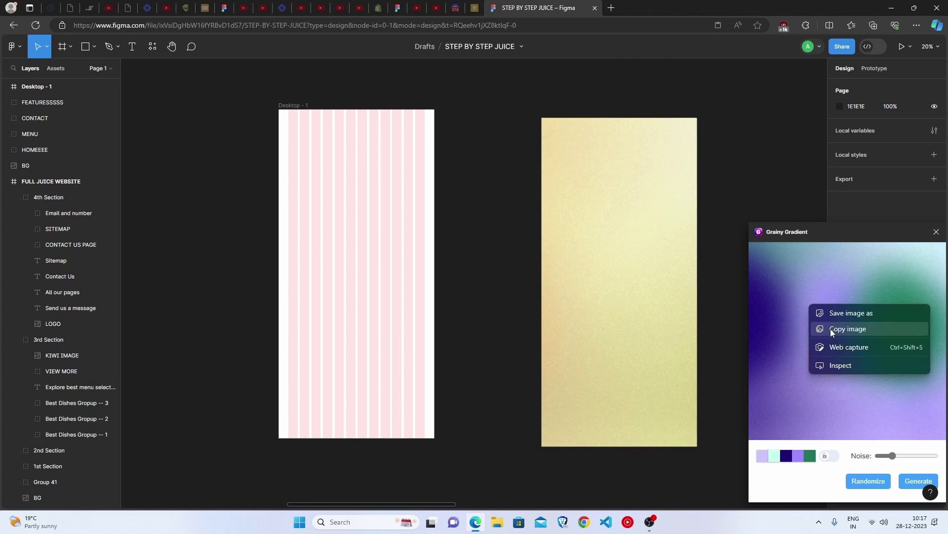
{"action": "left_click", "coordinate": [936, 232]}
Delete the loose background copy and place a duplicate of the FULL JUICE WEBSITE frame's BG inside Desktop - 1, covering the frame
{"action": "left_click", "coordinate": [622, 256]}
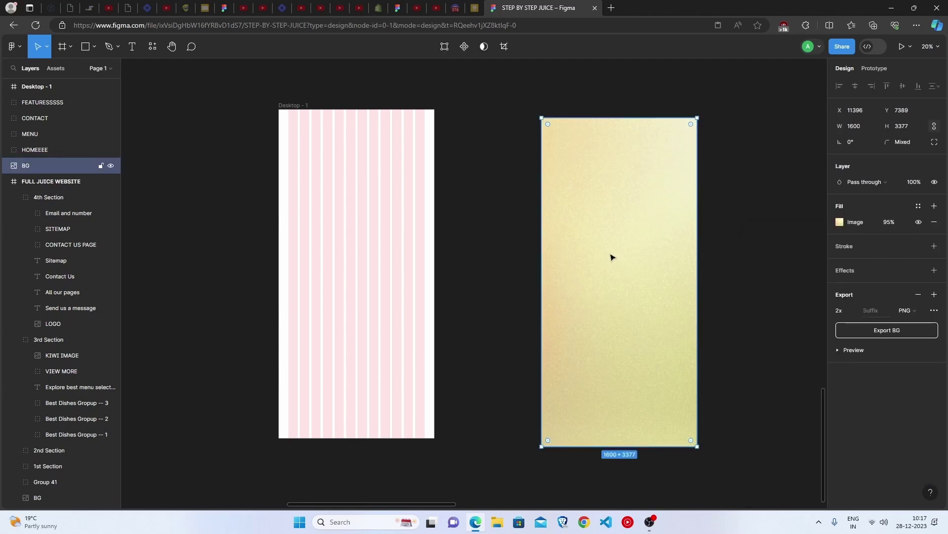
{"action": "key", "text": "Delete"}
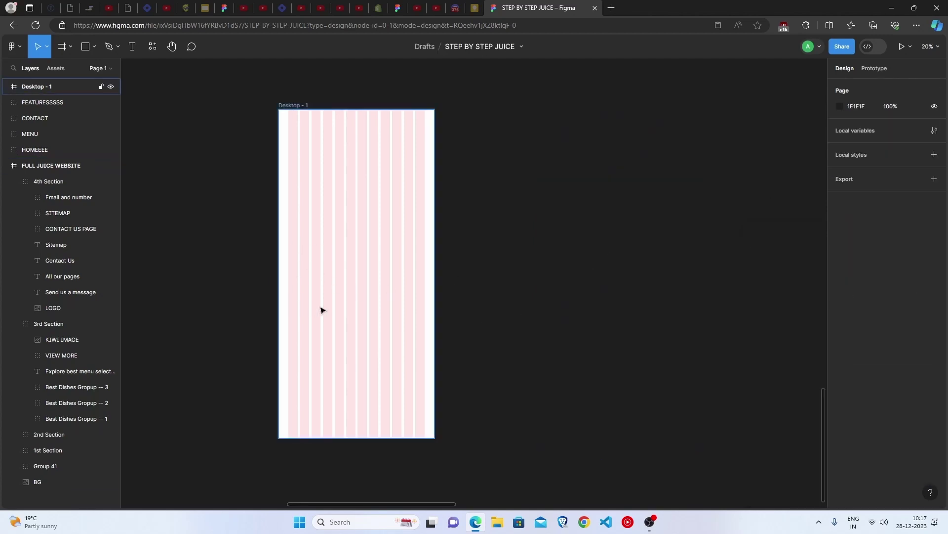
{"action": "scroll", "coordinate": [276, 284], "scroll_direction": "down", "scroll_amount": 3}
{"action": "left_click", "coordinate": [146, 284]}
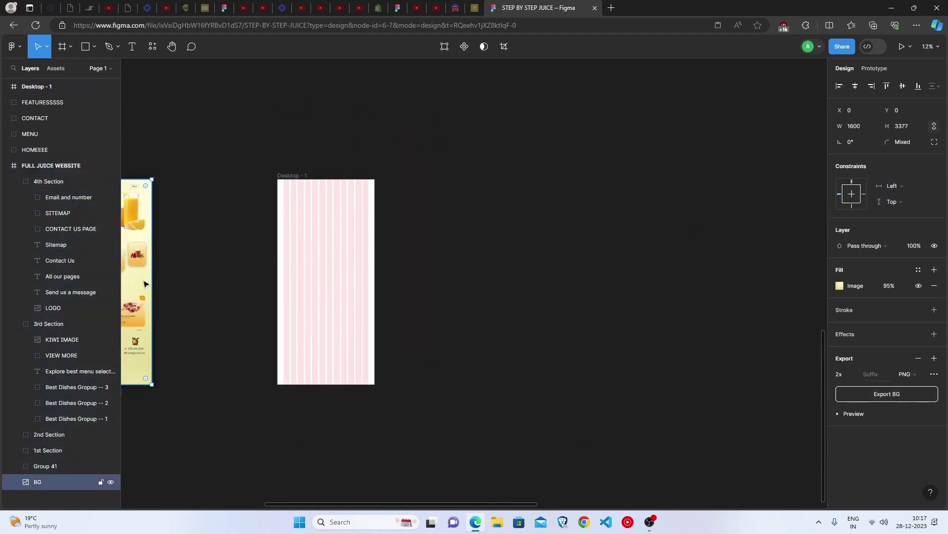
{"action": "left_click_drag", "start_coordinate": [146, 283], "coordinate": [370, 282]}
{"action": "key", "text": "Escape"}
Compare the frame with the HOMEPAGE Step 1 final look and read the Step 2 notes on logo, navbar and sign up
{"action": "scroll", "coordinate": [371, 281], "scroll_direction": "down", "scroll_amount": 3}
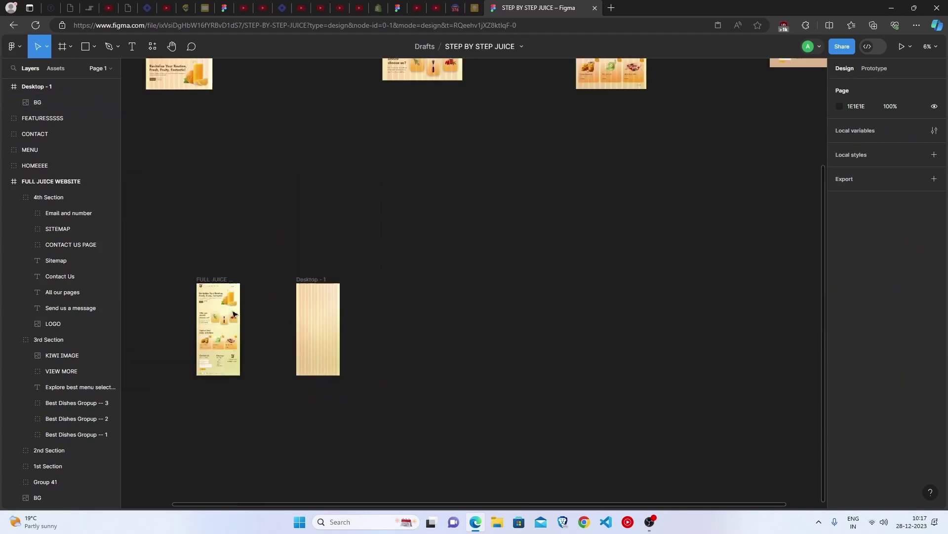
{"action": "scroll", "coordinate": [259, 277], "scroll_direction": "up", "scroll_amount": 6}
{"action": "scroll", "coordinate": [152, 306], "scroll_direction": "left", "scroll_amount": 2}
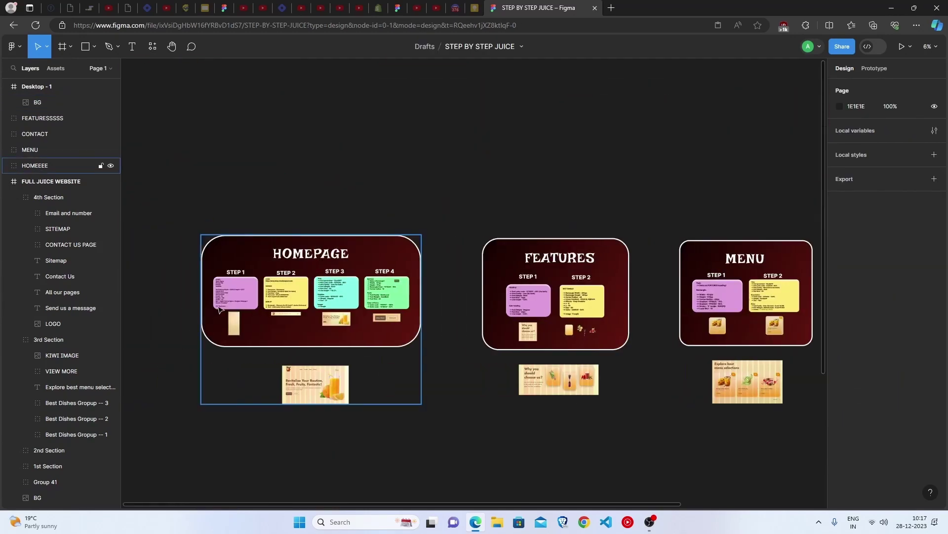
{"action": "scroll", "coordinate": [223, 408], "scroll_direction": "up", "scroll_amount": 5}
{"action": "scroll", "coordinate": [222, 407], "scroll_direction": "up", "scroll_amount": 6}
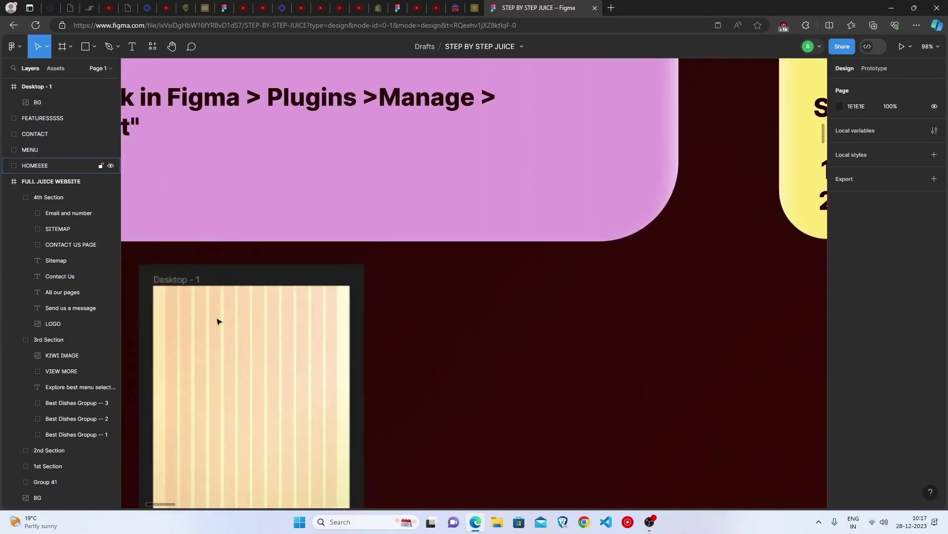
{"action": "scroll", "coordinate": [260, 401], "scroll_direction": "down", "scroll_amount": 3}
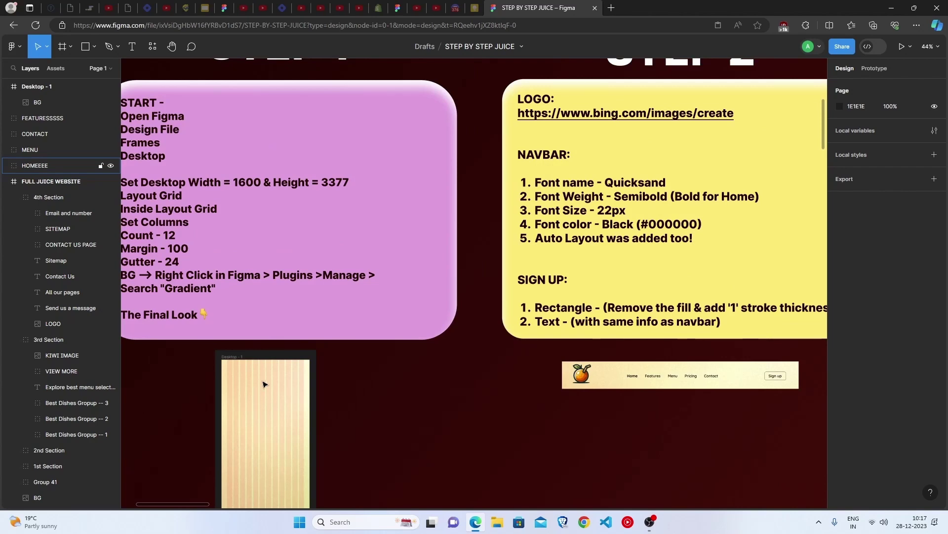
{"action": "scroll", "coordinate": [644, 379], "scroll_direction": "right", "scroll_amount": 3}
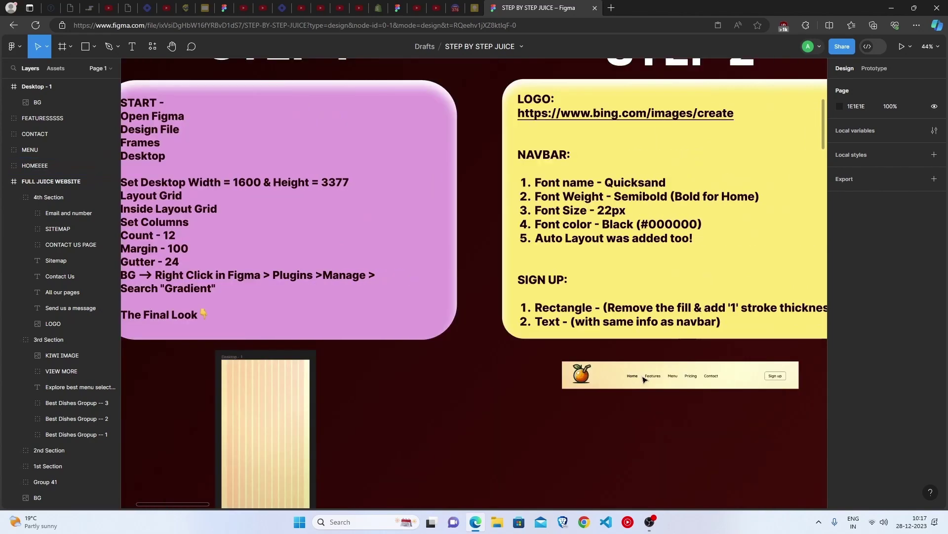
{"action": "scroll", "coordinate": [519, 373], "scroll_direction": "up", "scroll_amount": 2}
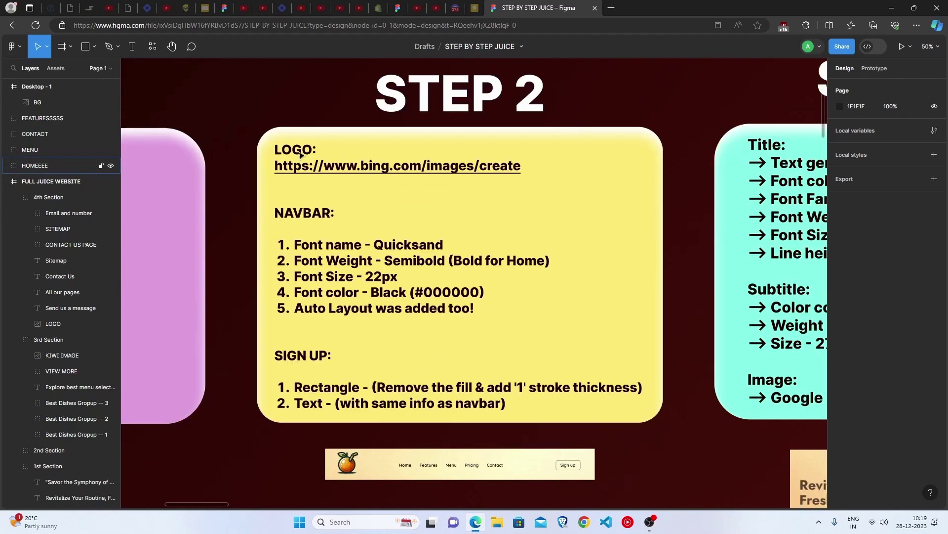
Open the Bing Image Creator link from the Step 2 logo notes, view the page and close it to return to Figma
{"action": "left_click", "coordinate": [307, 167]}
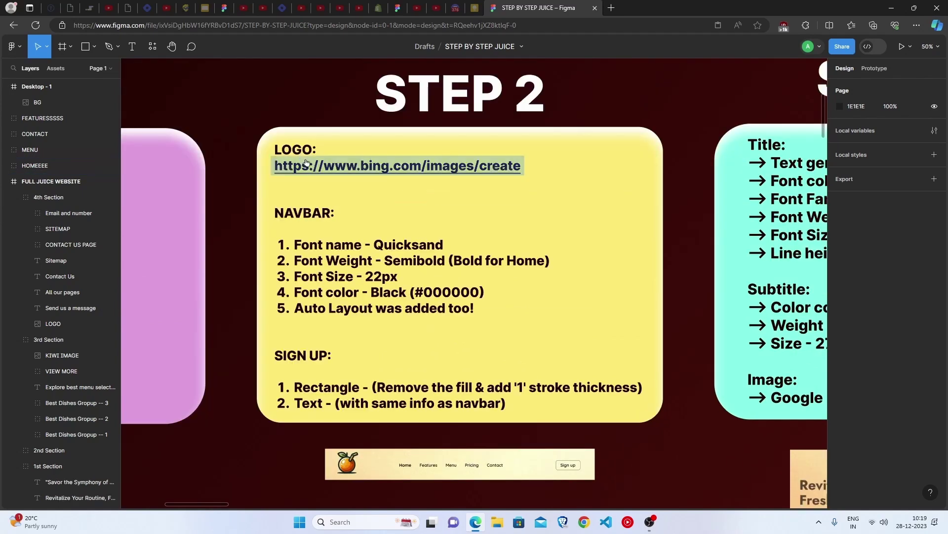
{"action": "left_click", "coordinate": [312, 171]}
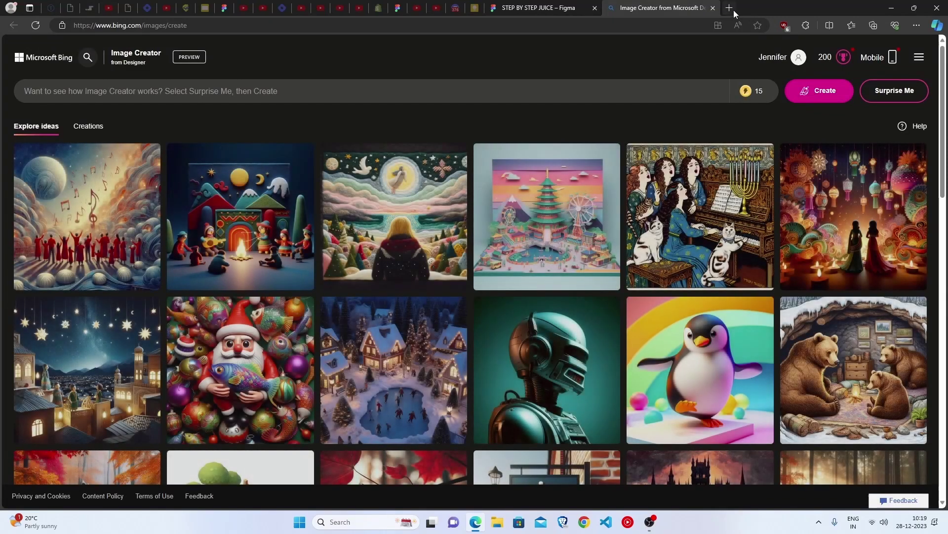
{"action": "left_click", "coordinate": [712, 8]}
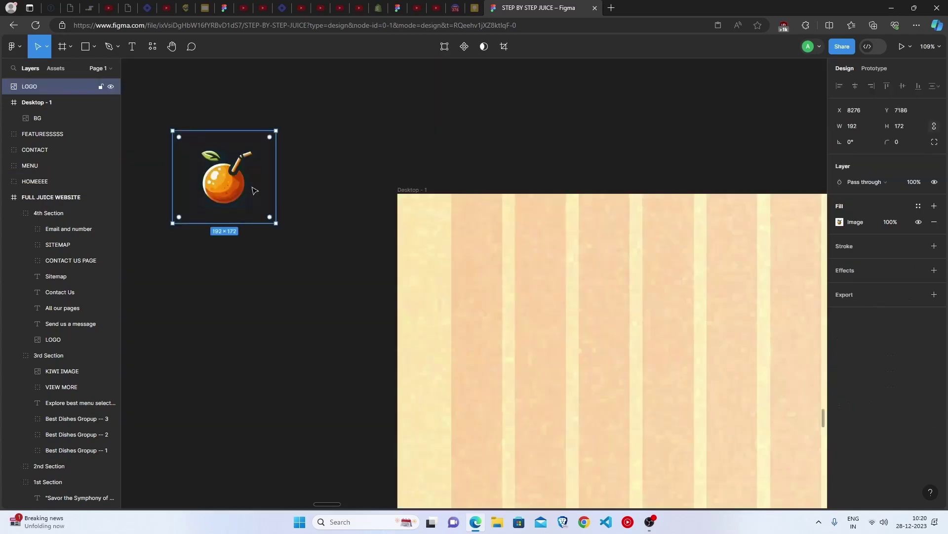
Move the orange LOGO image into the upper-left corner of Desktop - 1, at about X 55, Y 19
{"action": "left_click_drag", "start_coordinate": [240, 190], "coordinate": [490, 264]}
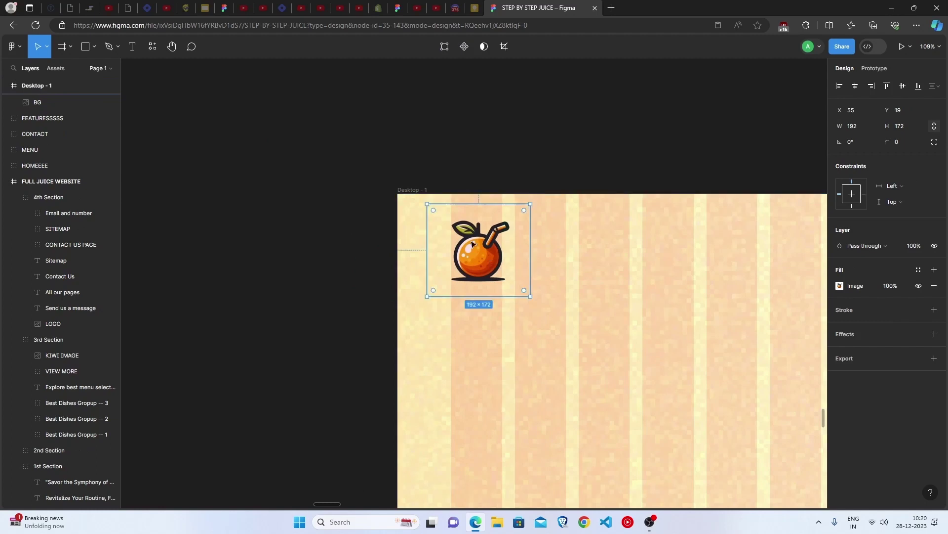
{"action": "left_click", "coordinate": [516, 155]}
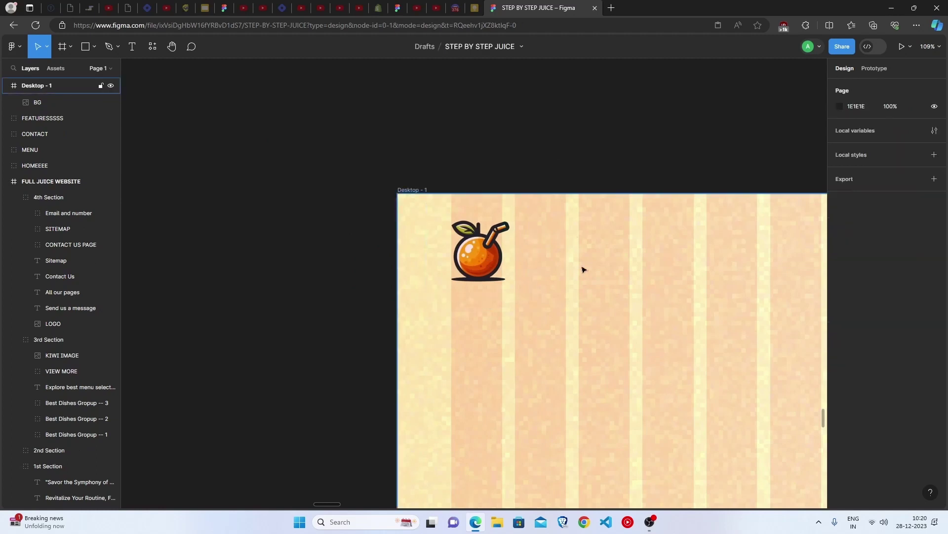
After checking the Step 2 navbar notes, add the text "Home" to Desktop - 1 beside the logo, at about X 432, Y 105
{"action": "scroll", "coordinate": [588, 268], "scroll_direction": "right", "scroll_amount": 5}
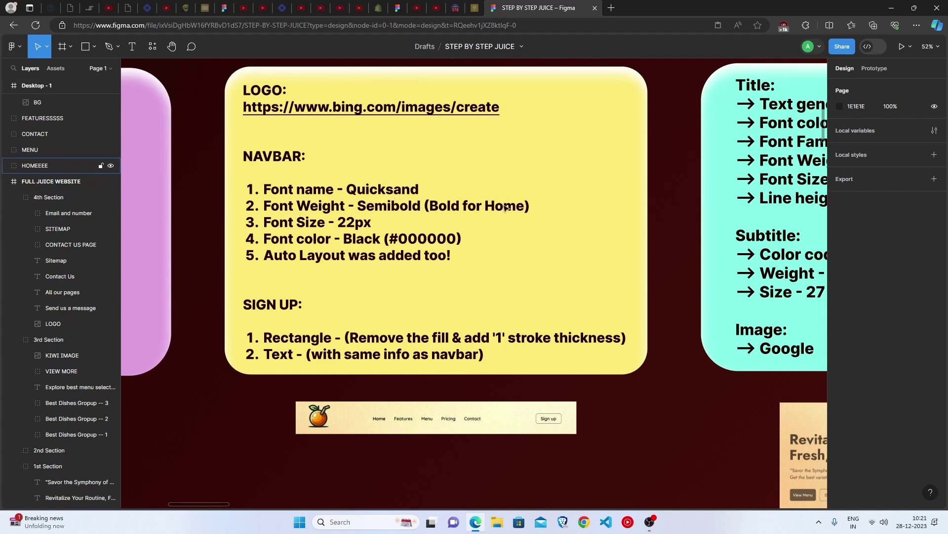
{"action": "scroll", "coordinate": [390, 420], "scroll_direction": "up", "scroll_amount": 5}
{"action": "scroll", "coordinate": [390, 420], "scroll_direction": "up", "scroll_amount": 3}
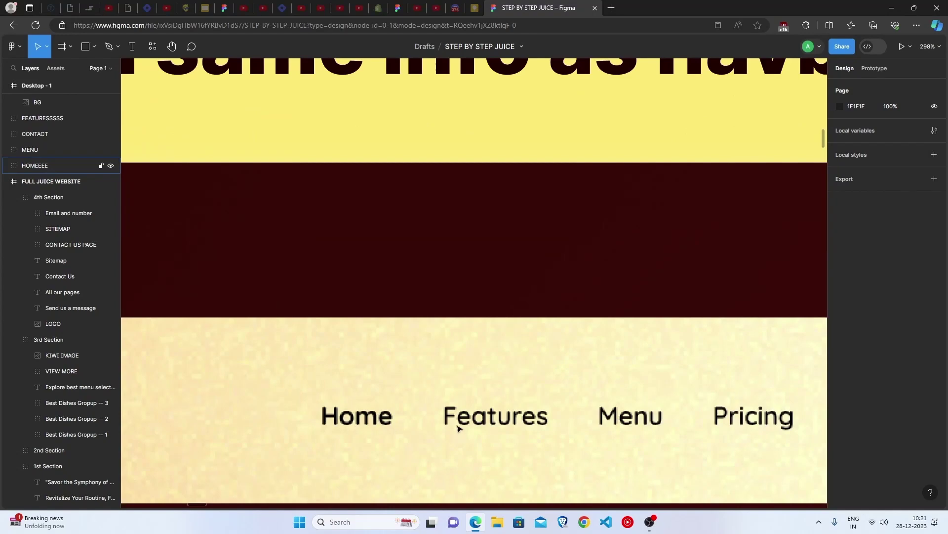
{"action": "scroll", "coordinate": [489, 397], "scroll_direction": "down", "scroll_amount": 5}
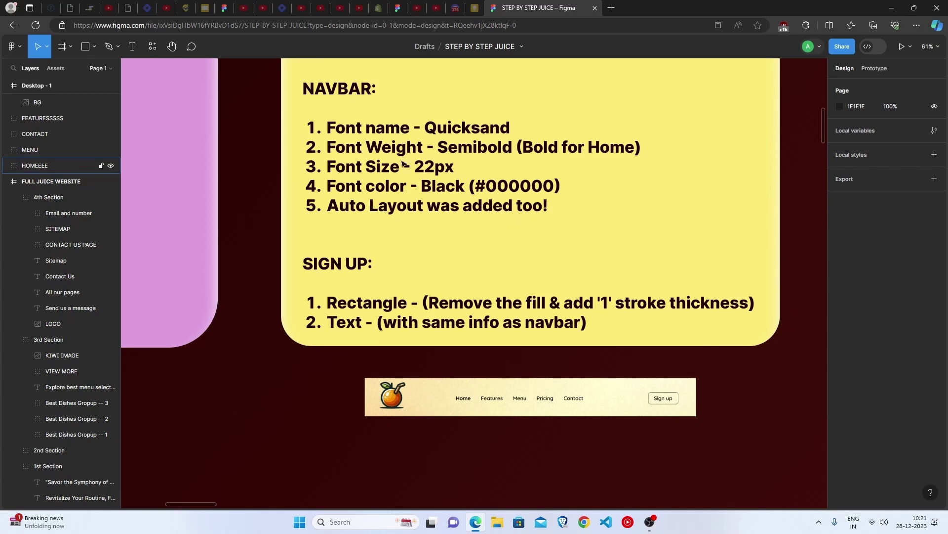
{"action": "key", "text": "n"}
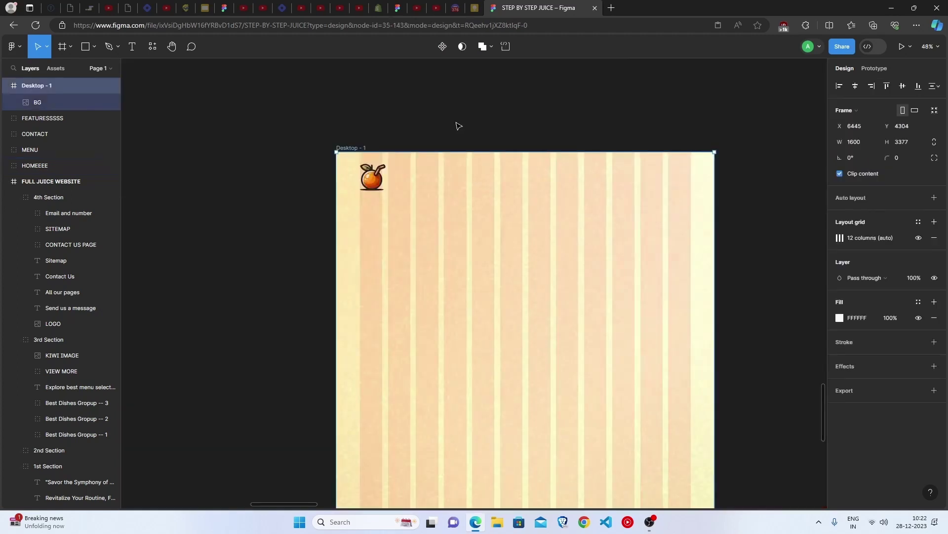
{"action": "left_click", "coordinate": [457, 125]}
{"action": "key", "text": "t"}
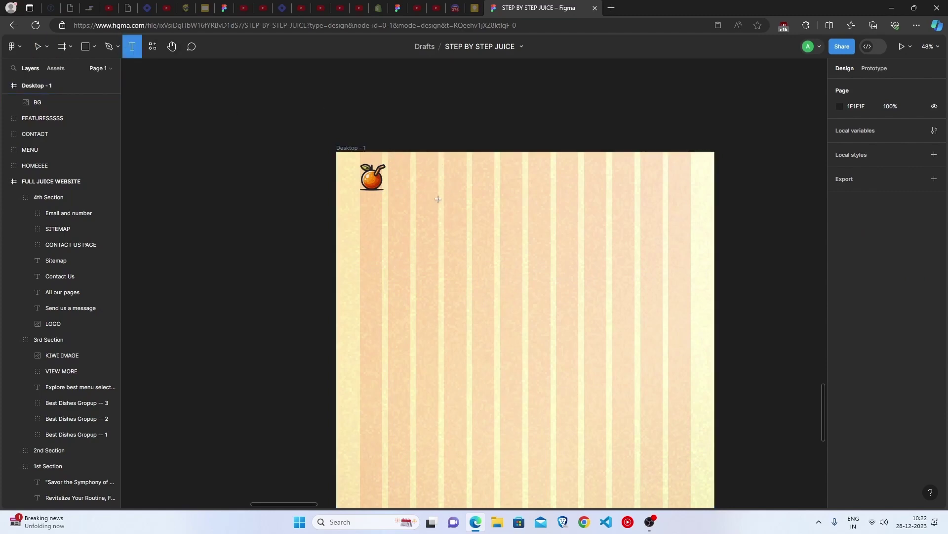
{"action": "left_click", "coordinate": [439, 199]}
{"action": "type", "text": "Home"}
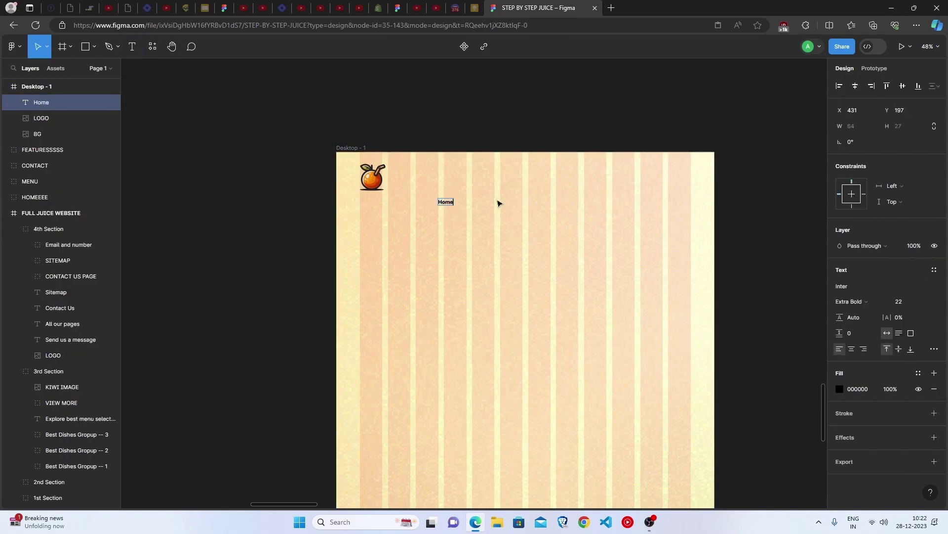
{"action": "key", "text": "Escape"}
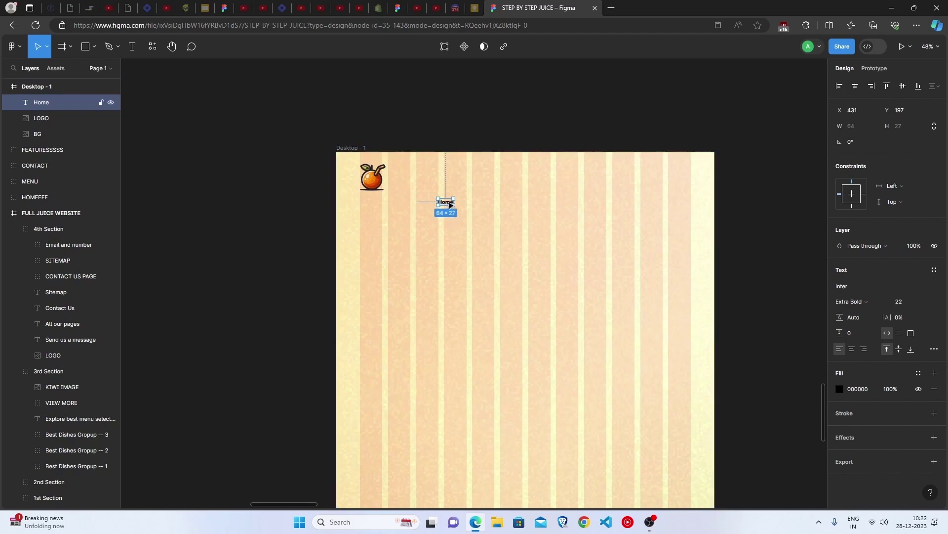
{"action": "left_click_drag", "start_coordinate": [451, 203], "coordinate": [451, 182]}
Set the Home text's font to Quicksand in Bold, and check its size of 22 and black 000000 fill
{"action": "double_click", "coordinate": [445, 182]}
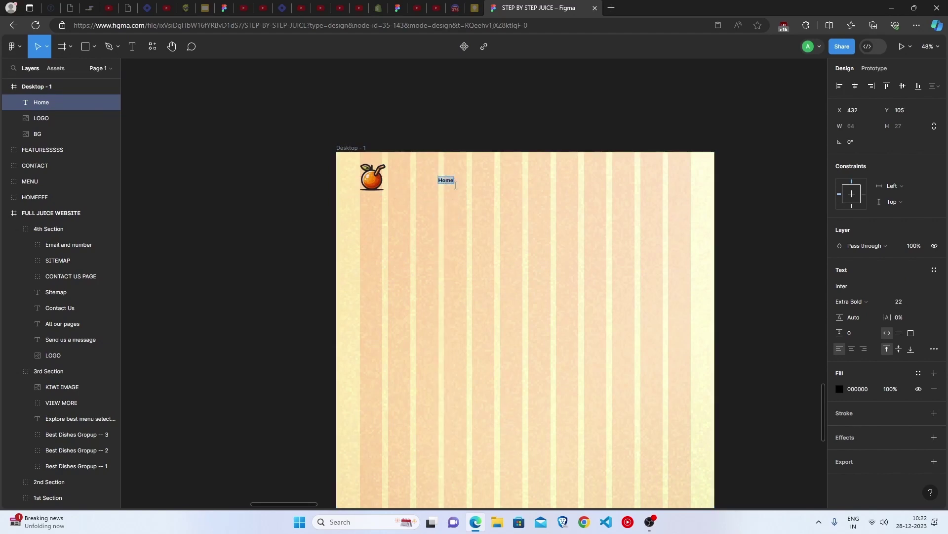
{"action": "left_click", "coordinate": [841, 286]}
{"action": "type", "text": "quic"}
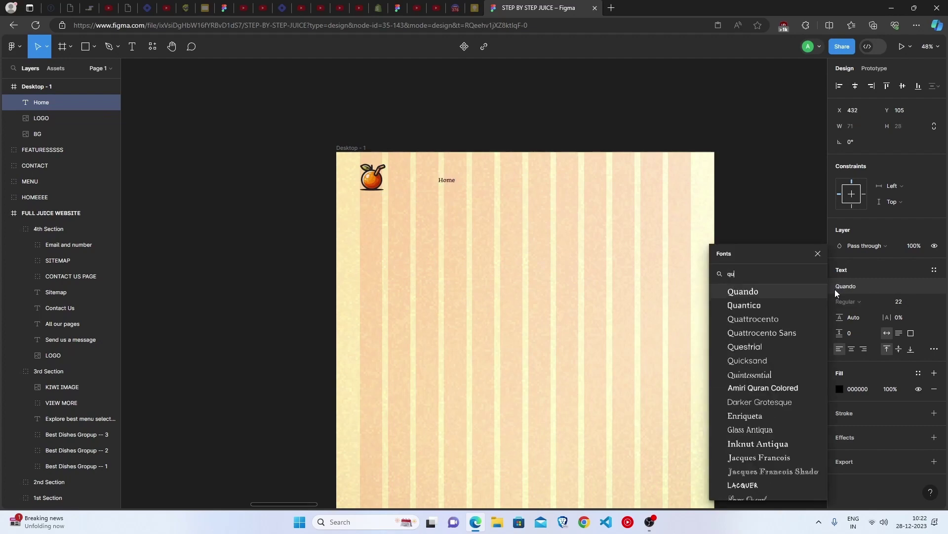
{"action": "left_click", "coordinate": [748, 291]}
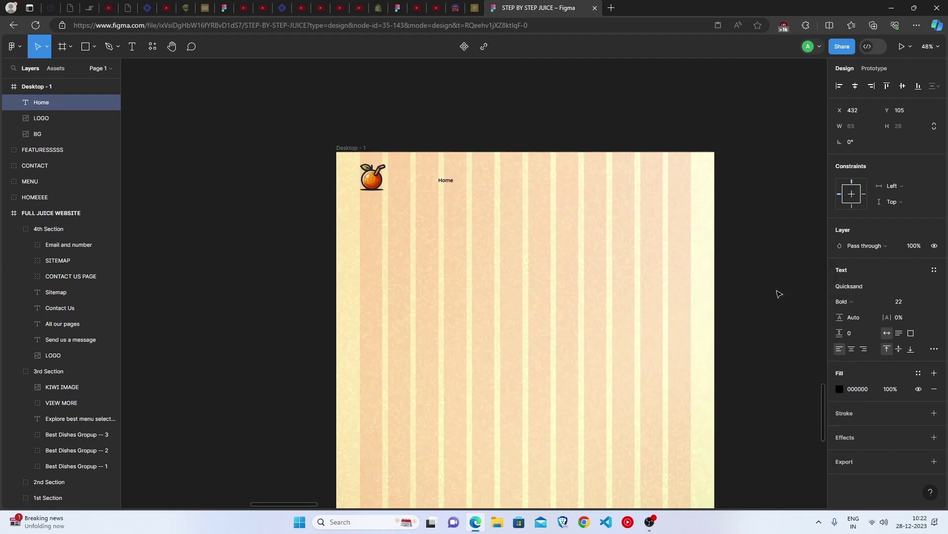
{"action": "left_click", "coordinate": [850, 302]}
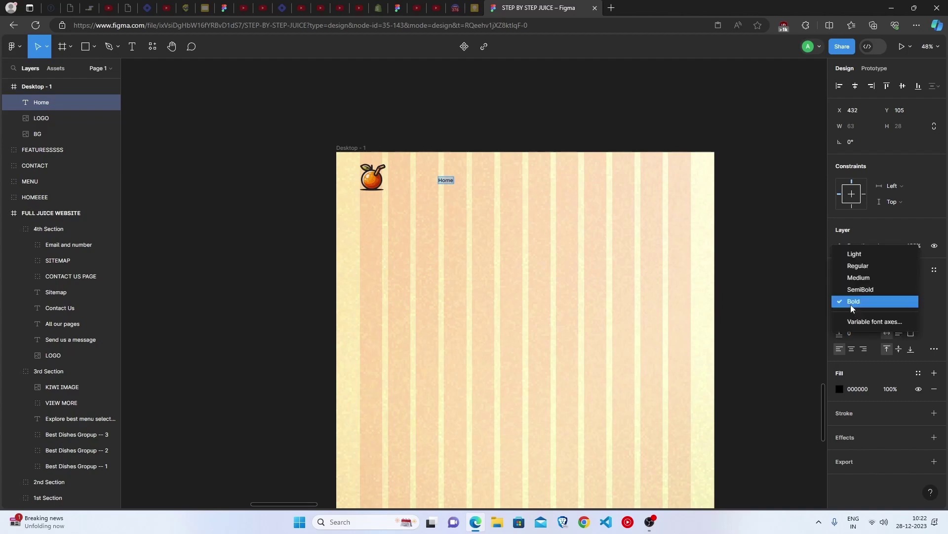
{"action": "left_click", "coordinate": [854, 303]}
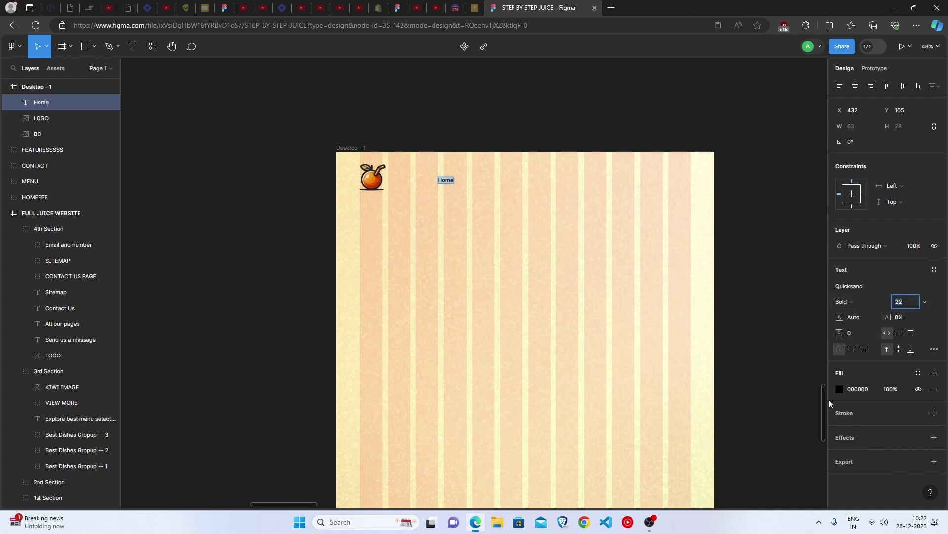
{"action": "left_click", "coordinate": [839, 389]}
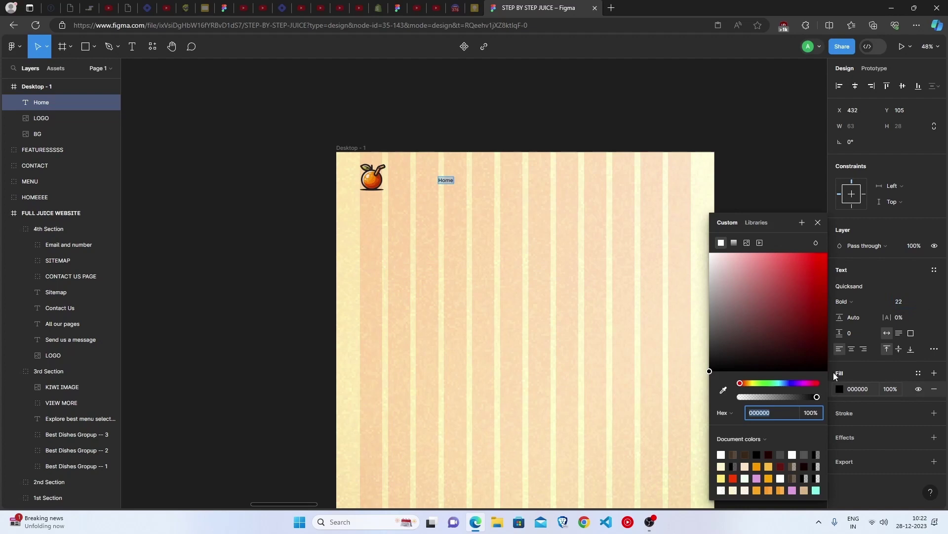
{"action": "left_click", "coordinate": [786, 184]}
Place three copies of the Home text in a row beside it, at about X 526, 642 and 749, Y 105
{"action": "scroll", "coordinate": [438, 151], "scroll_direction": "up", "scroll_amount": 5}
{"action": "left_click", "coordinate": [463, 227]}
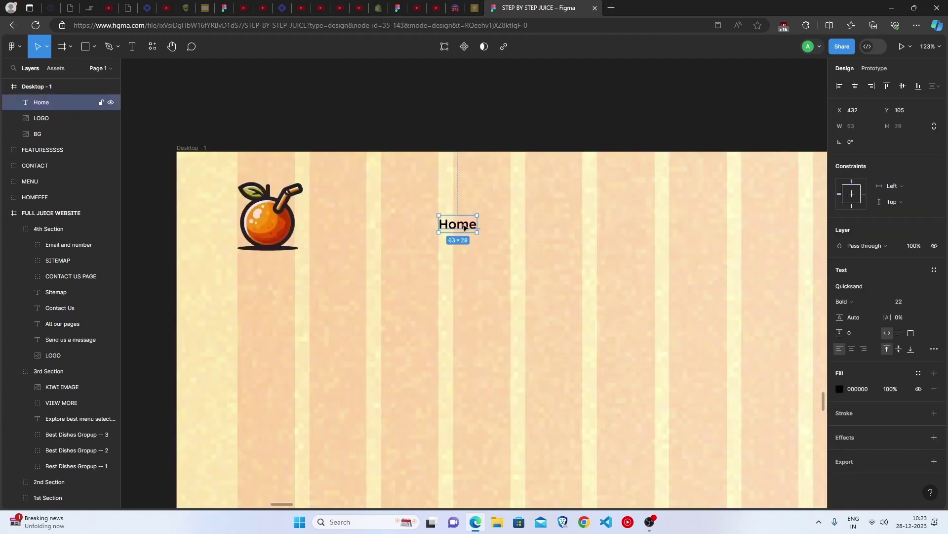
{"action": "left_click_drag", "start_coordinate": [465, 227], "coordinate": [592, 228]}
{"action": "left_click_drag", "start_coordinate": [592, 228], "coordinate": [657, 228]}
Change the three copied Home texts to "Features", "Menu" and "Contact", in that order
{"action": "left_click", "coordinate": [517, 227]}
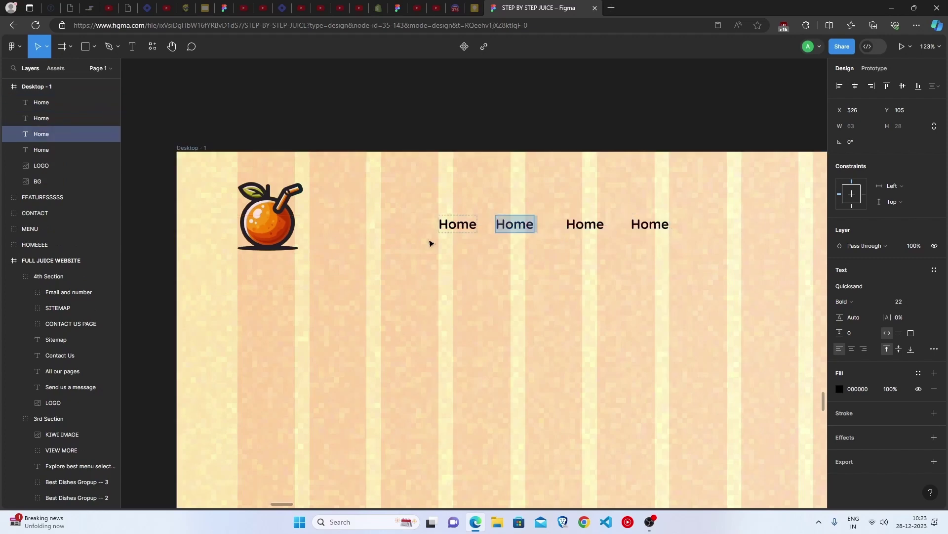
{"action": "scroll", "coordinate": [430, 243], "scroll_direction": "up", "scroll_amount": 3}
{"action": "type", "text": "Features"}
{"action": "double_click", "coordinate": [494, 292]}
{"action": "type", "text": "M"}
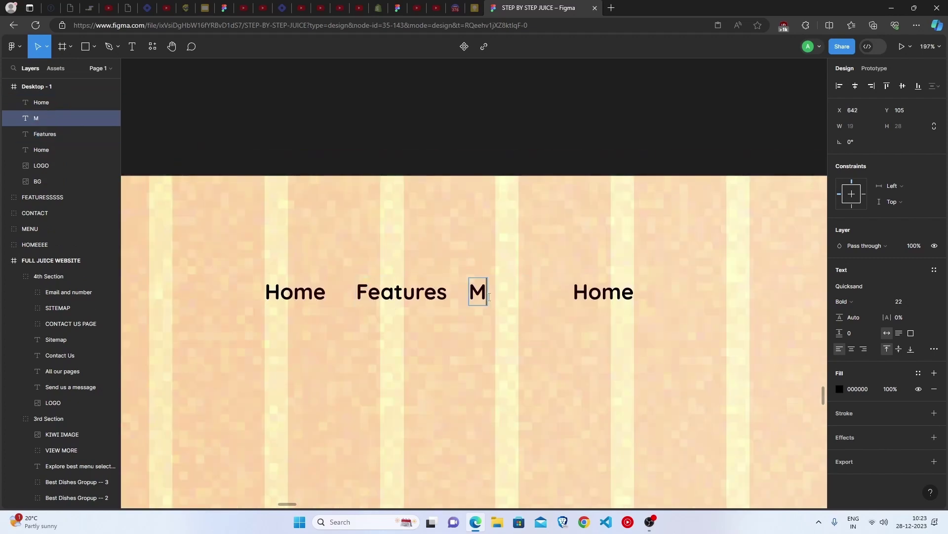
{"action": "type", "text": "enu"}
{"action": "double_click", "coordinate": [603, 291]}
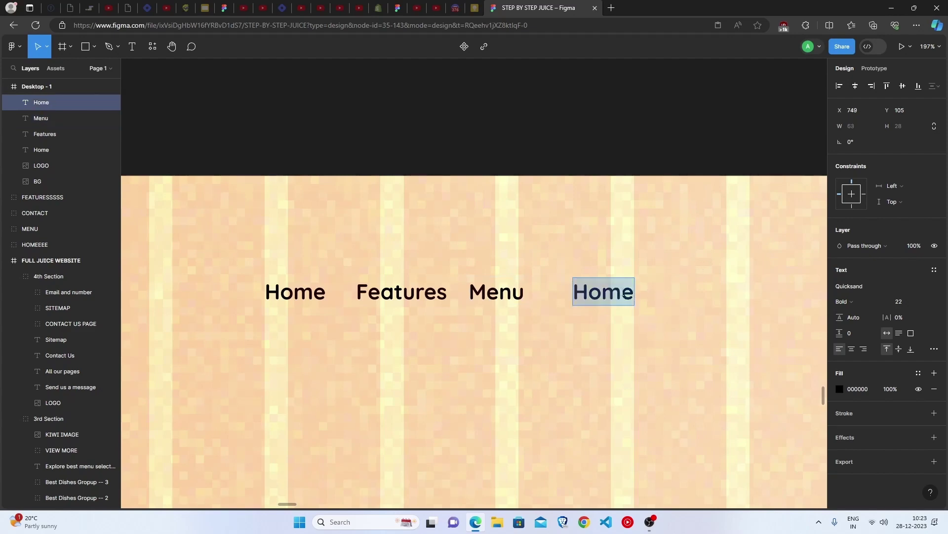
{"action": "type", "text": "Contact"}
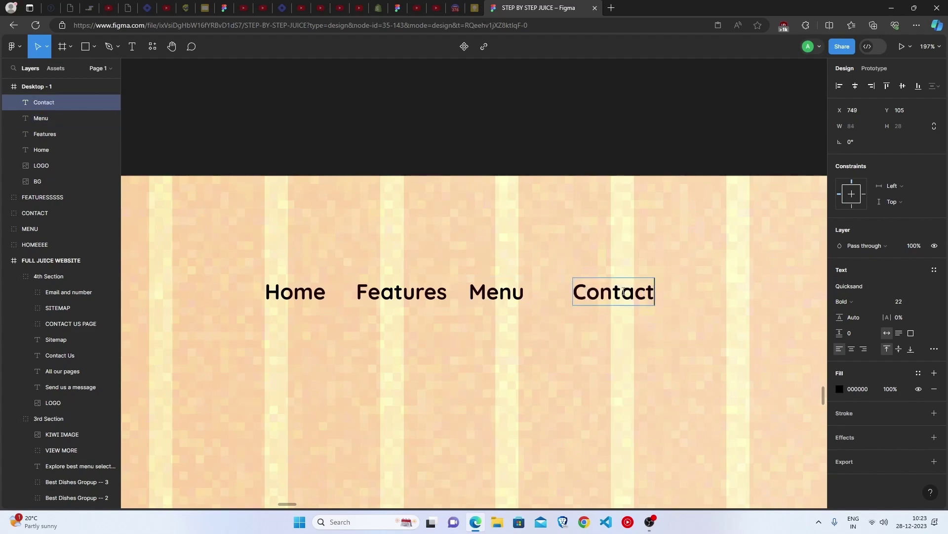
{"action": "key", "text": "Escape"}
Set the font weight of the Features, Menu and Contact texts to SemiBold
{"action": "left_click", "coordinate": [412, 299]}
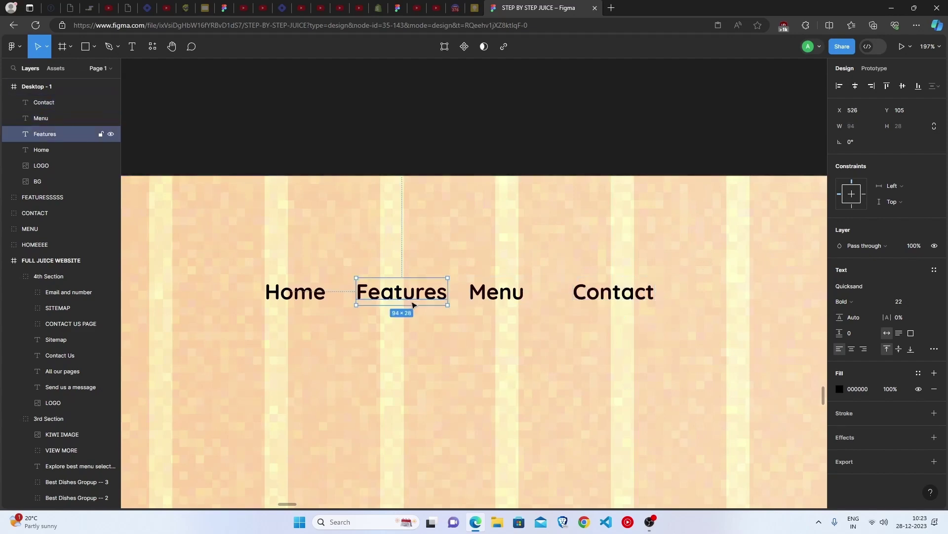
{"action": "left_click", "coordinate": [489, 295], "text": "shift"}
{"action": "left_click", "coordinate": [645, 294], "text": "shift"}
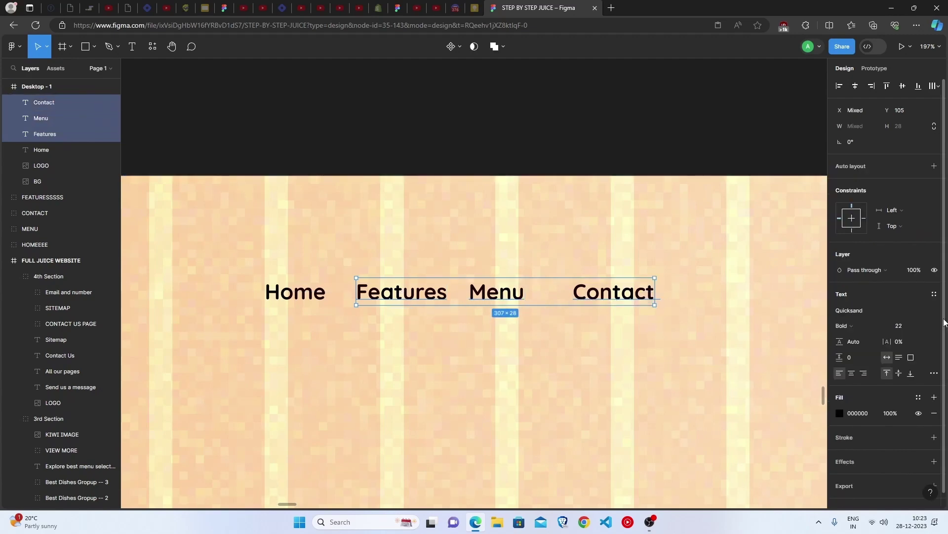
{"action": "left_click", "coordinate": [863, 326]}
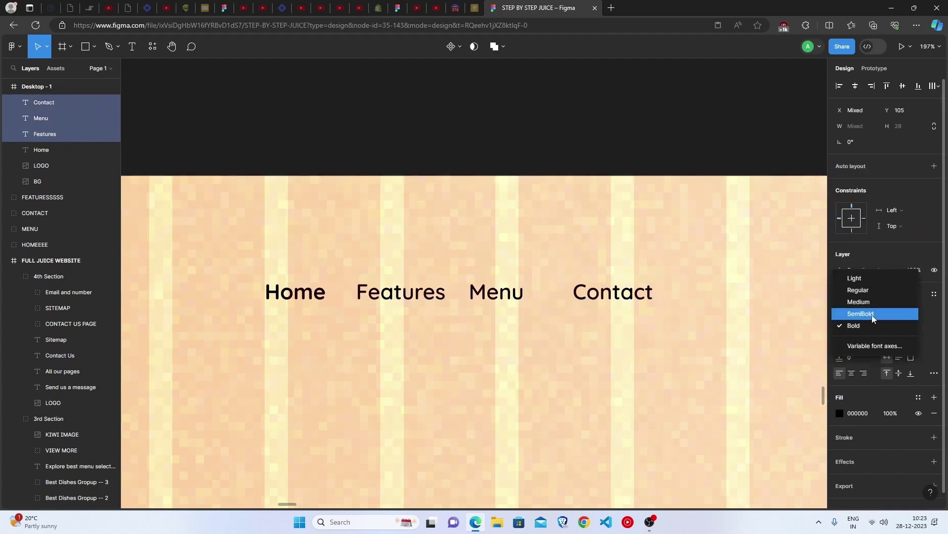
{"action": "left_click", "coordinate": [873, 319]}
{"action": "left_click", "coordinate": [546, 364]}
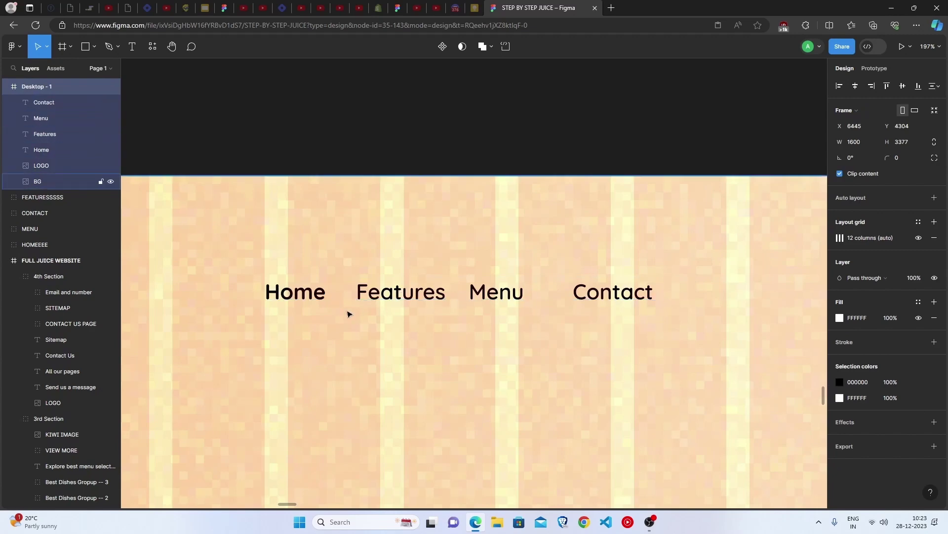
Combine the Home, Features, Menu and Contact texts into a horizontal auto layout with a spacing of 35
{"action": "left_click", "coordinate": [308, 296]}
{"action": "left_click", "coordinate": [400, 302], "text": "shift"}
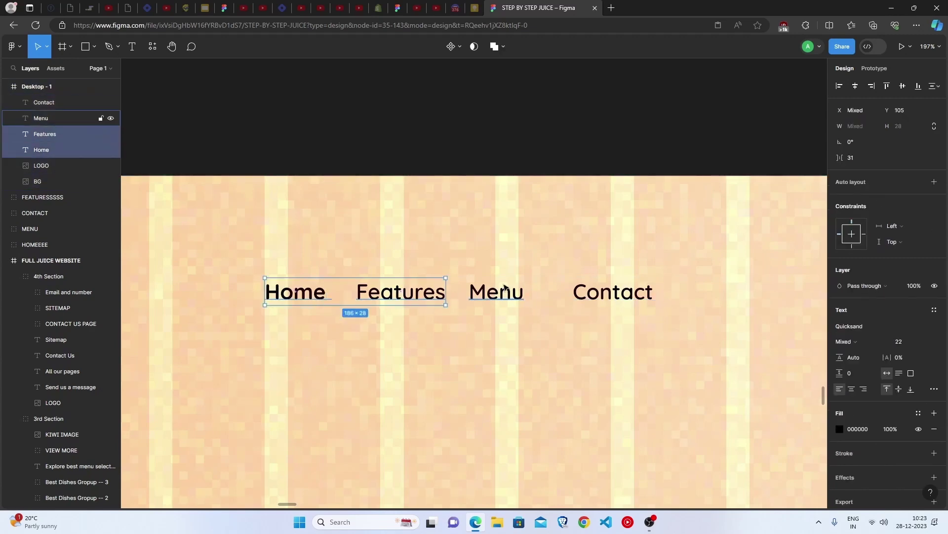
{"action": "left_click", "coordinate": [506, 286], "text": "shift"}
{"action": "left_click", "coordinate": [589, 292], "text": "shift"}
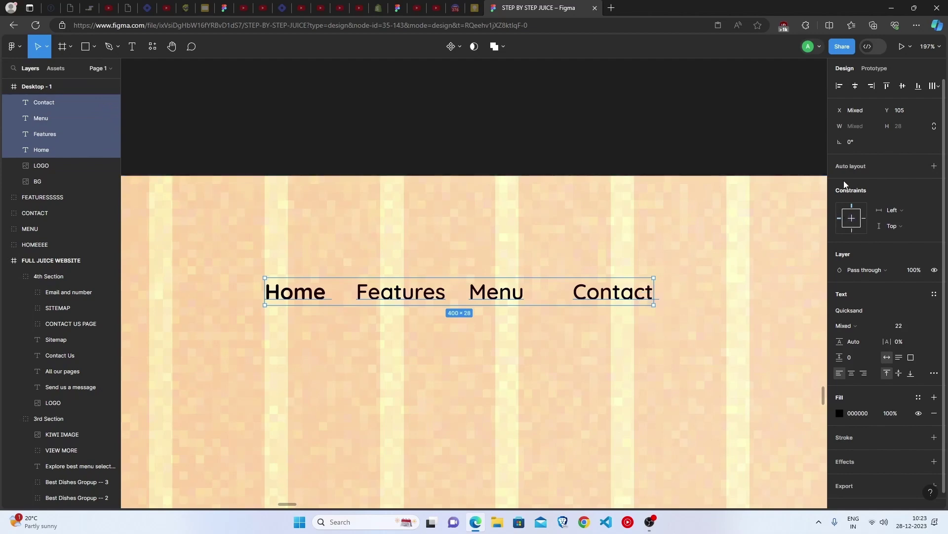
{"action": "key", "text": "shift+a"}
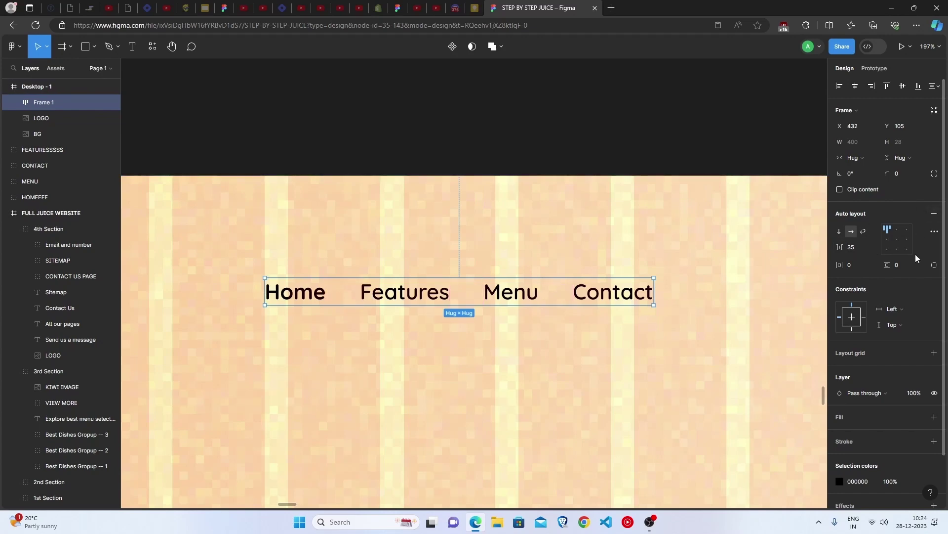
{"action": "key", "text": "Escape"}
Add a rectangle beyond the Contact link on Desktop - 1, at about X 935, Y 53, and size it 127 by 50
{"action": "scroll", "coordinate": [413, 415], "scroll_direction": "down", "scroll_amount": 3}
{"action": "scroll", "coordinate": [413, 415], "scroll_direction": "down", "scroll_amount": 3}
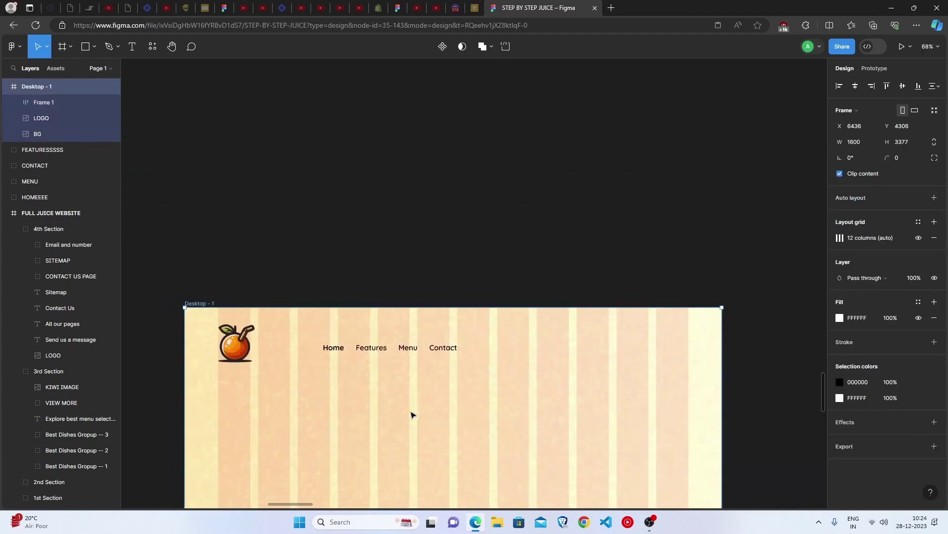
{"action": "scroll", "coordinate": [333, 406], "scroll_direction": "down", "scroll_amount": 4}
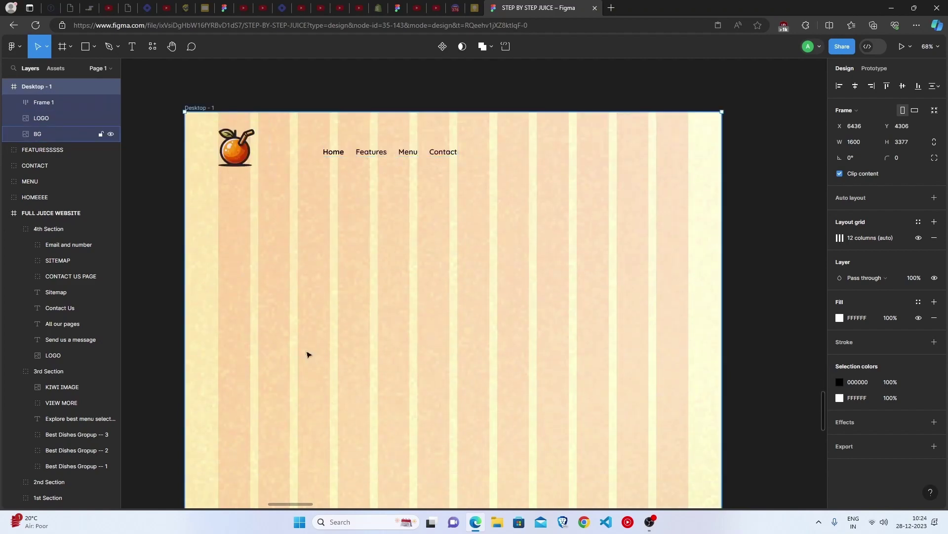
{"action": "scroll", "coordinate": [201, 329], "scroll_direction": "left", "scroll_amount": 8}
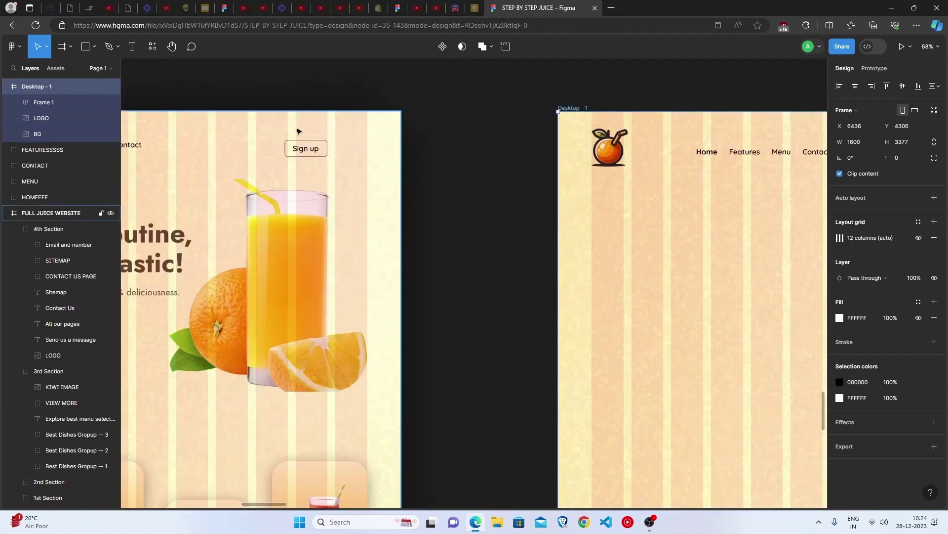
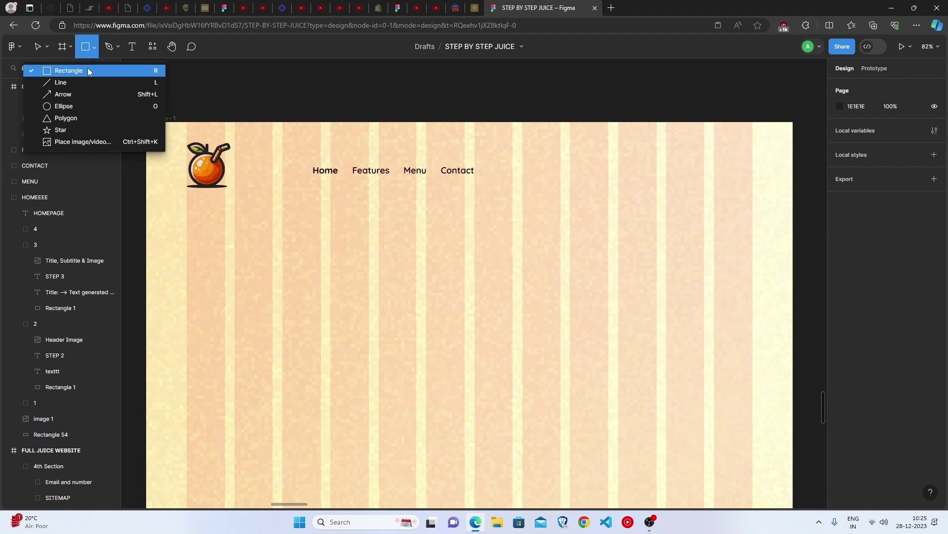
{"action": "left_click", "coordinate": [545, 163]}
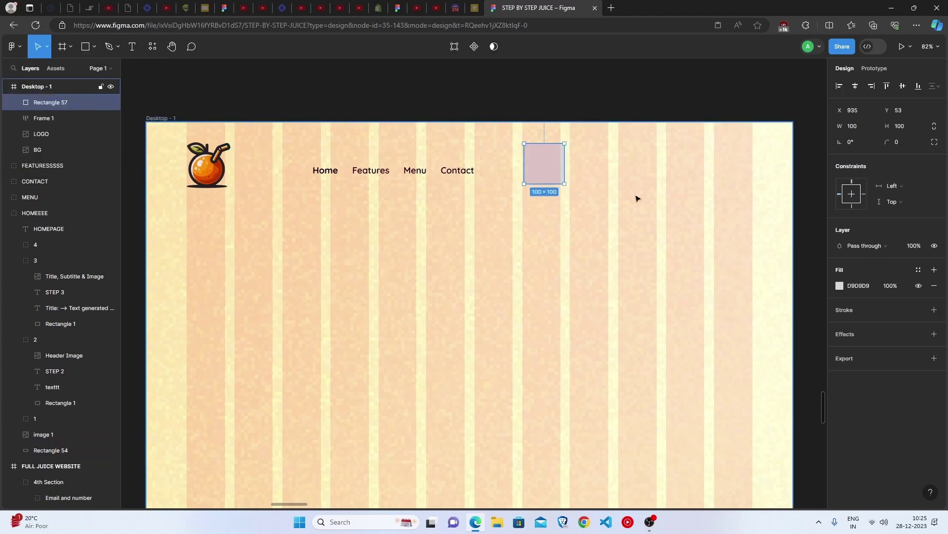
{"action": "scroll", "coordinate": [556, 163], "scroll_direction": "up", "scroll_amount": 3}
{"action": "type", "text": "127"}
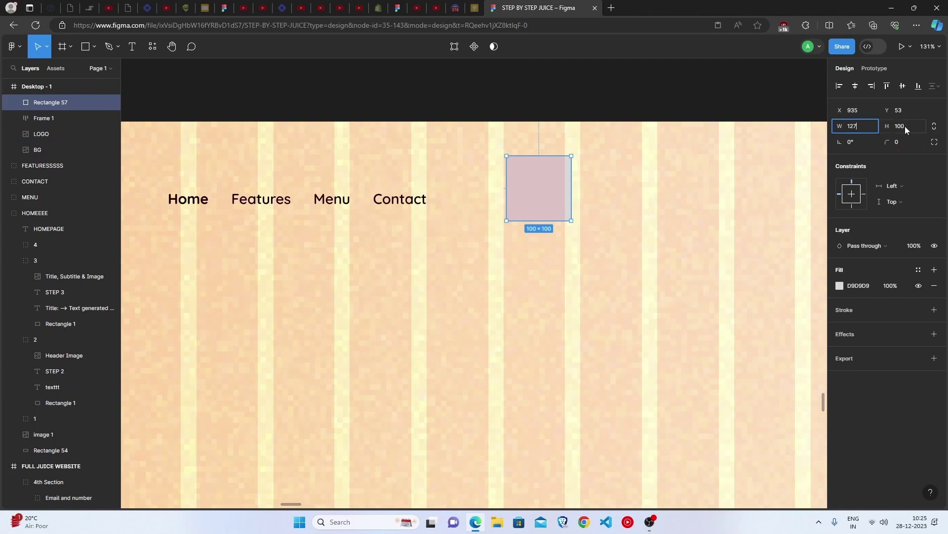
{"action": "key", "text": "Return"}
{"action": "scroll", "coordinate": [298, 336], "scroll_direction": "down", "scroll_amount": 5}
{"action": "key", "text": "Escape"}
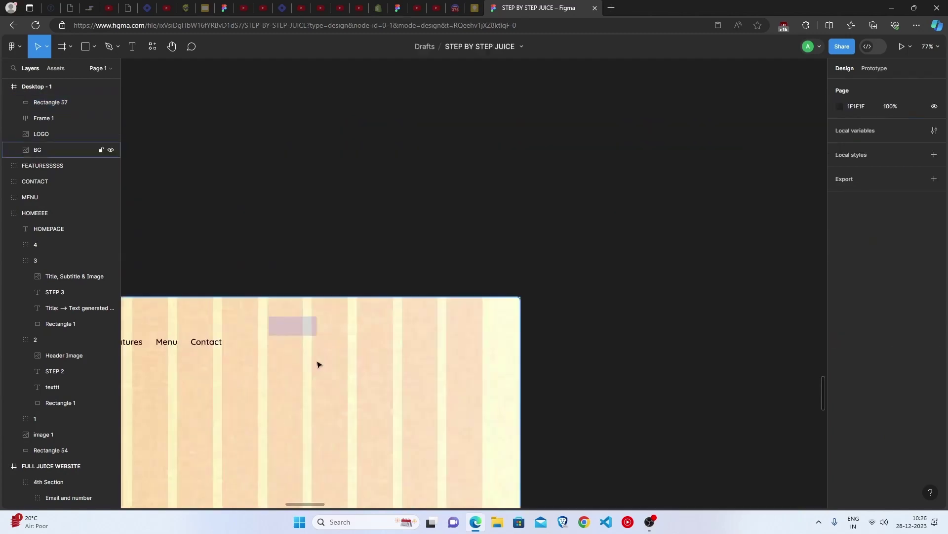
Give the new rectangle a black 000000 inside stroke of 1 and remove its fill
{"action": "left_click", "coordinate": [297, 335]}
{"action": "left_click", "coordinate": [878, 307]}
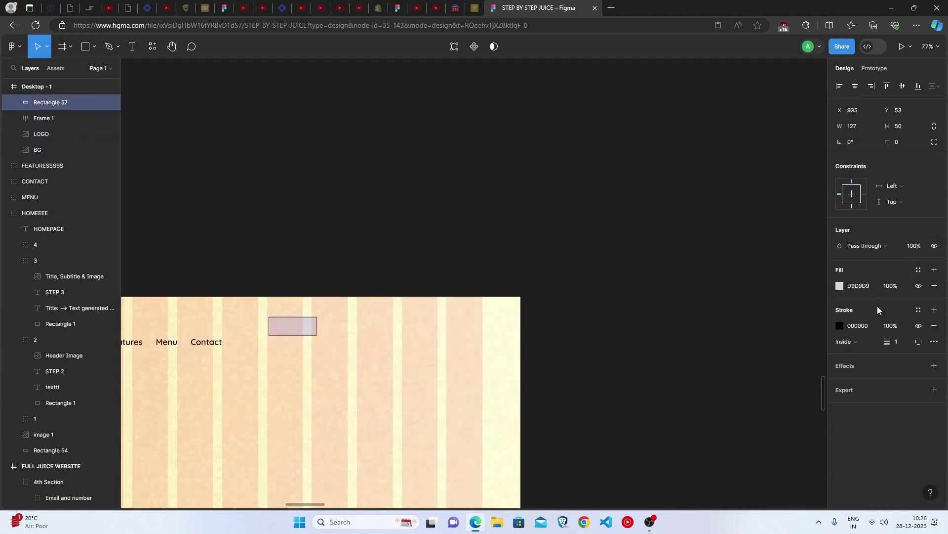
{"action": "left_click", "coordinate": [934, 286]}
{"action": "scroll", "coordinate": [352, 352], "scroll_direction": "down", "scroll_amount": 1}
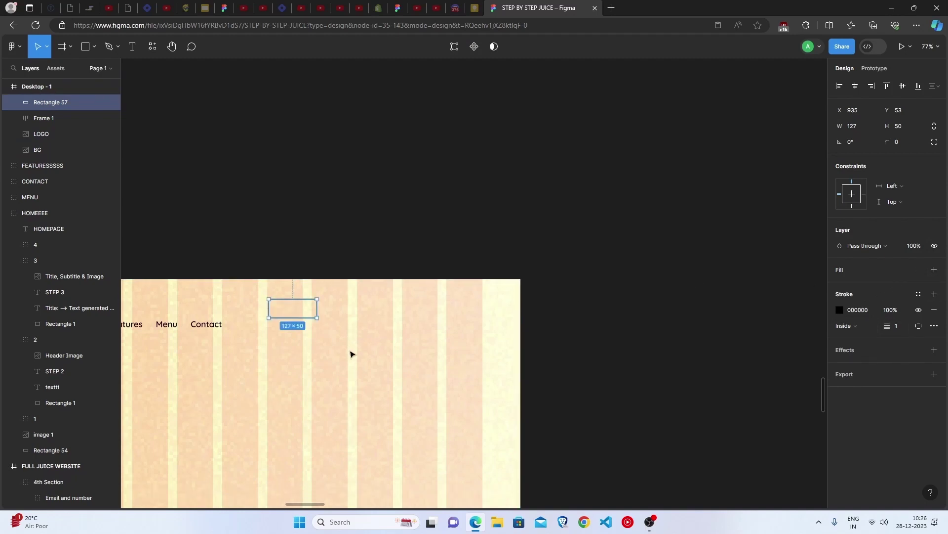
Set the outlined rectangle's corner radius to 10
{"action": "scroll", "coordinate": [352, 352], "scroll_direction": "up", "scroll_amount": 3}
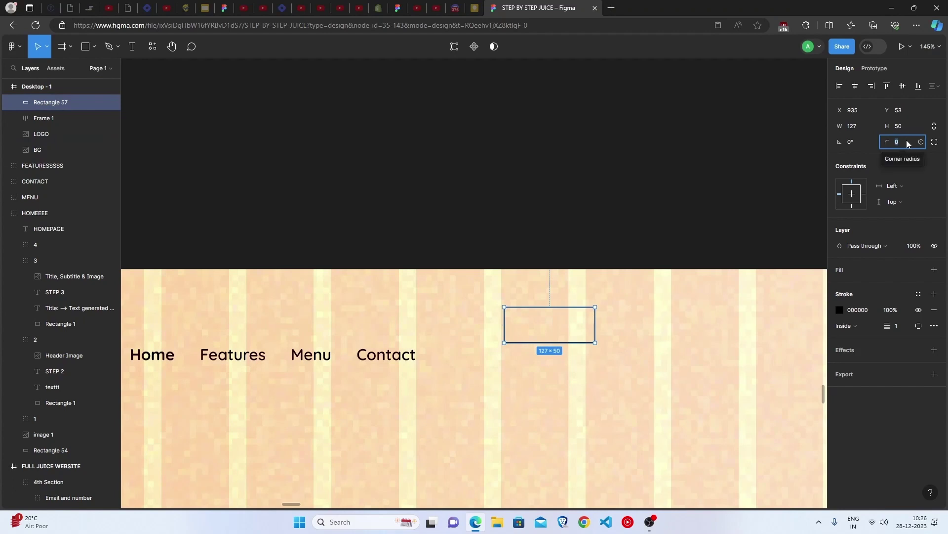
{"action": "left_click", "coordinate": [574, 260]}
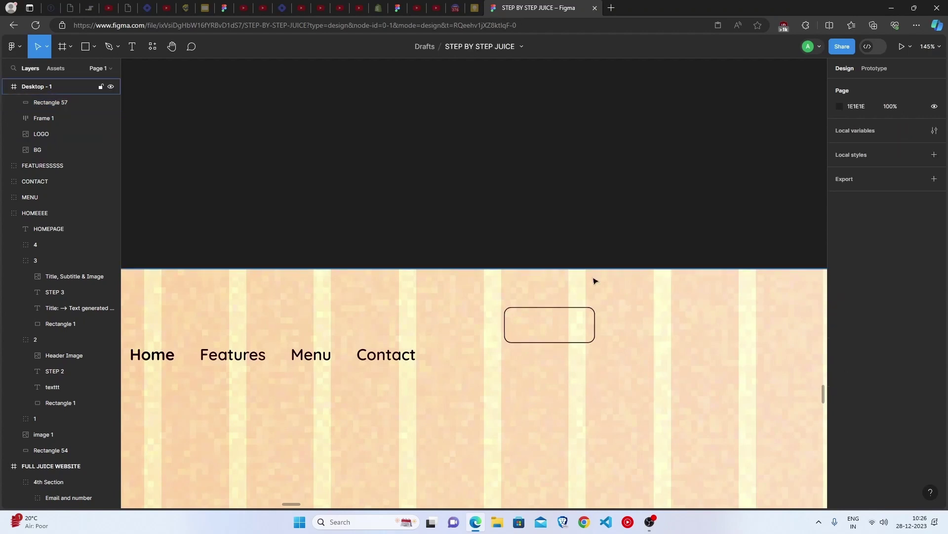
{"action": "left_click", "coordinate": [578, 328]}
{"action": "left_click", "coordinate": [577, 329]}
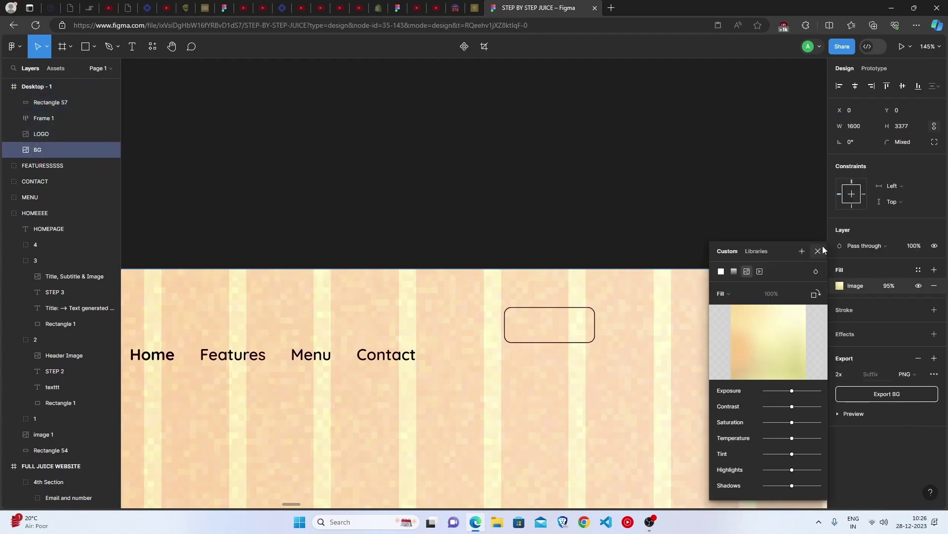
{"action": "left_click", "coordinate": [813, 258]}
{"action": "key", "text": "Escape"}
Copy the Contact text into the rounded rectangle at about X 957, Y 64, and change it to "Sign Up"
{"action": "left_click", "coordinate": [390, 362]}
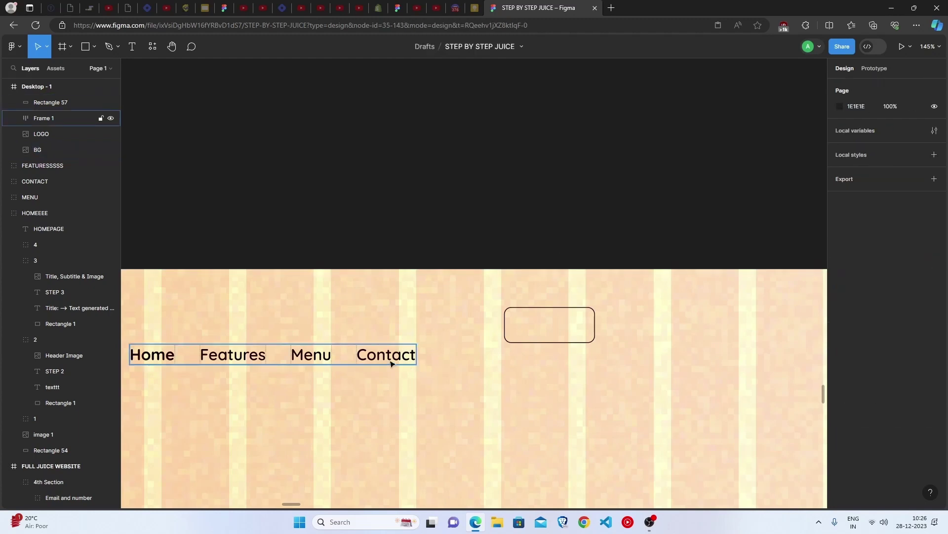
{"action": "left_click", "coordinate": [390, 363]}
{"action": "left_click_drag", "start_coordinate": [391, 364], "coordinate": [555, 335]}
{"action": "double_click", "coordinate": [556, 335]}
{"action": "type", "text": "Sign Uo"}
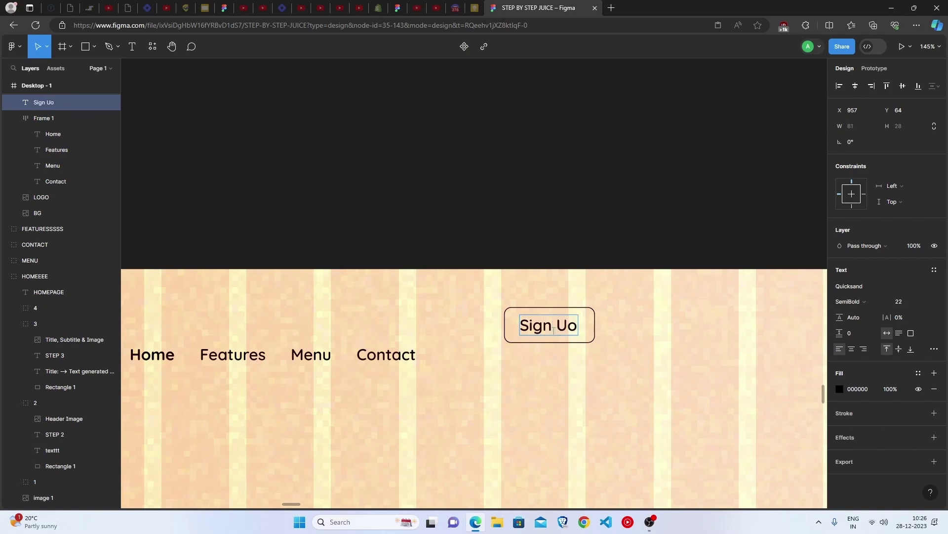
{"action": "key", "text": "BackSpace"}
{"action": "type", "text": "p"}
Group the rounded rectangle with the Sign Up text and name the group "SIGN UP GROUP"
{"action": "left_click", "coordinate": [53, 102]}
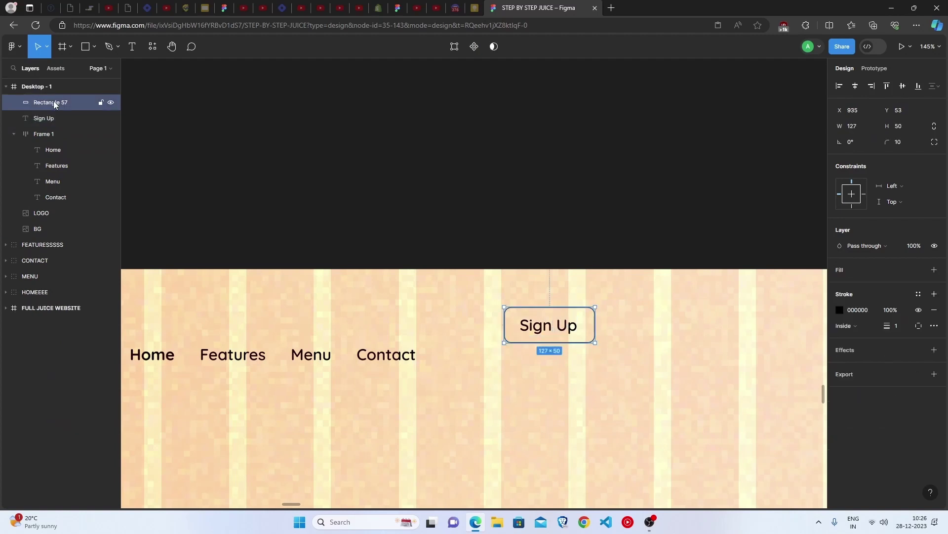
{"action": "left_click", "coordinate": [61, 117]}
{"action": "left_click", "coordinate": [60, 104]}
{"action": "left_click", "coordinate": [59, 118], "text": "shift"}
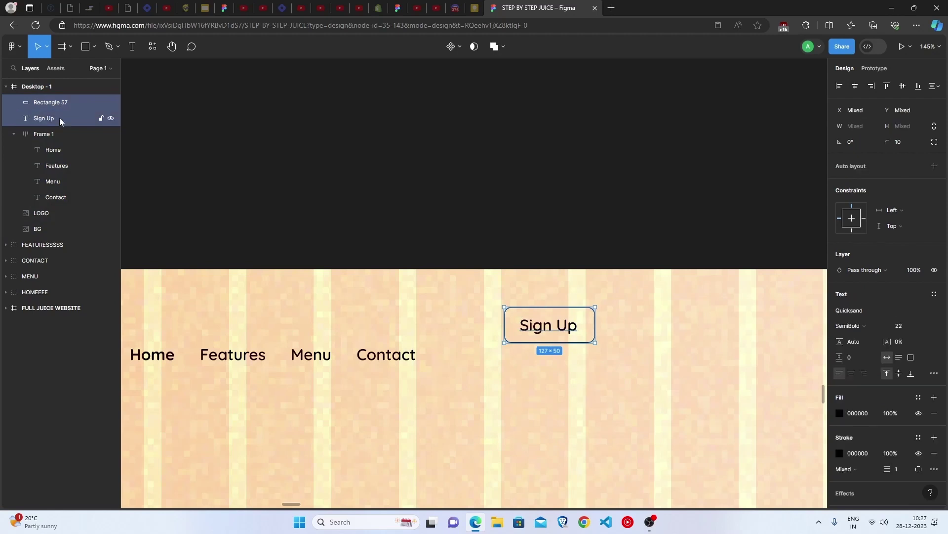
{"action": "key", "text": "ctrl+g"}
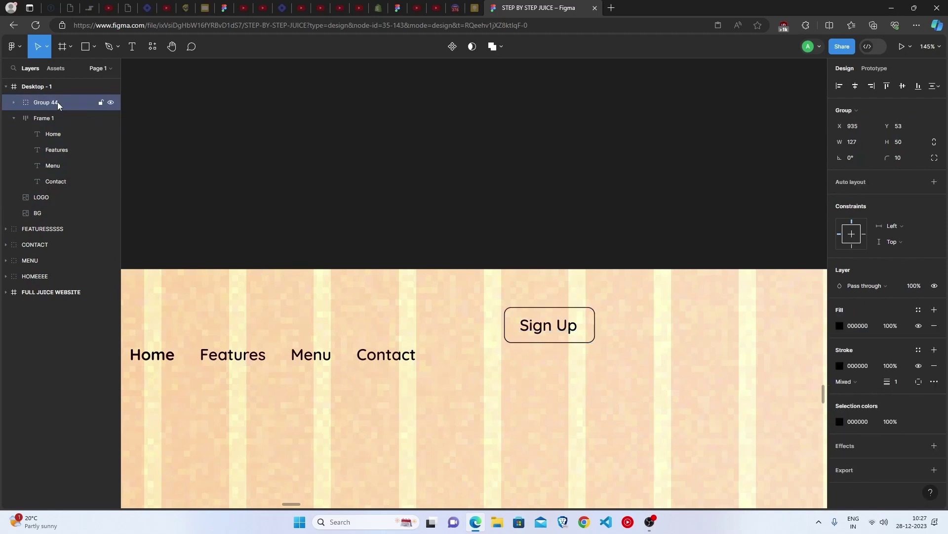
{"action": "double_click", "coordinate": [58, 102]}
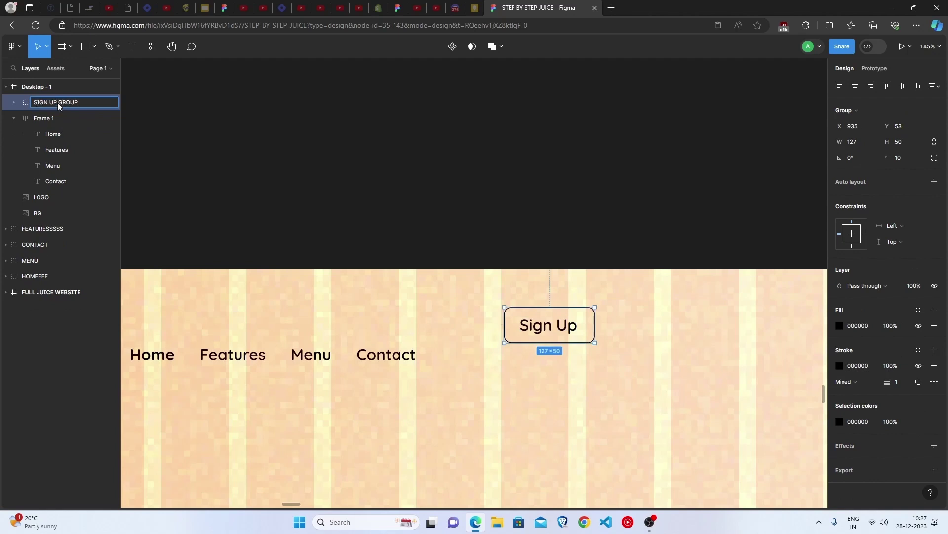
{"action": "key", "text": "Return"}
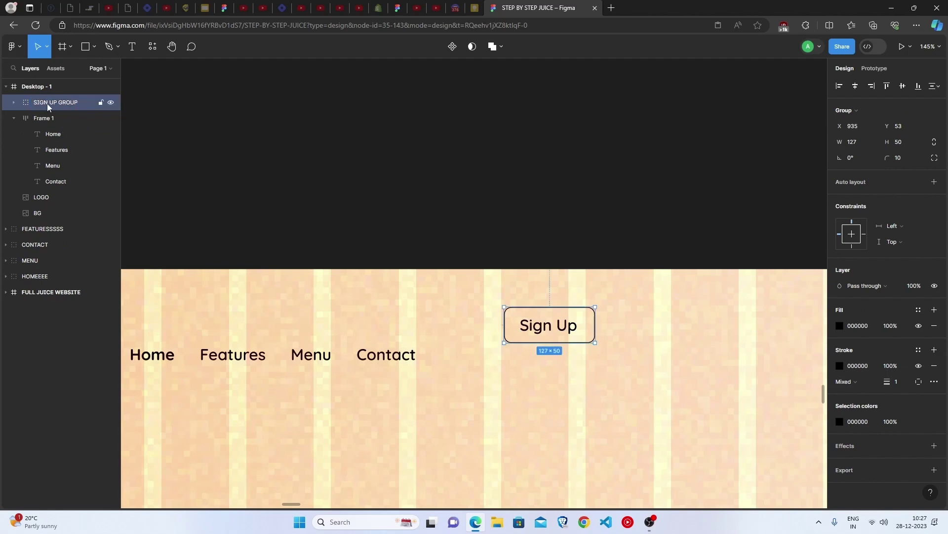
Move the sign-up group toward the right edge of Desktop - 1, level with the navbar links
{"action": "left_click", "coordinate": [43, 88]}
{"action": "scroll", "coordinate": [552, 331], "scroll_direction": "down", "scroll_amount": 5}
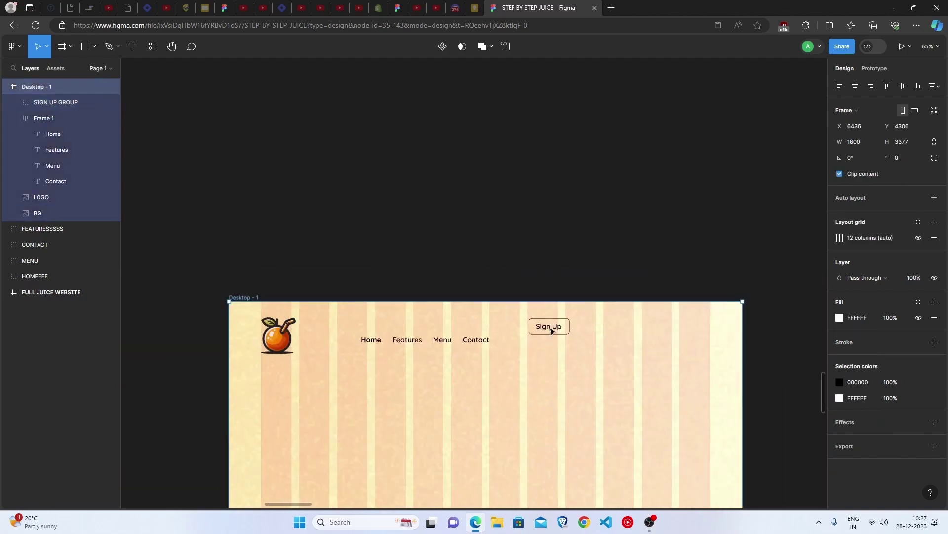
{"action": "left_click_drag", "start_coordinate": [549, 329], "coordinate": [654, 301]}
{"action": "key", "text": "Escape"}
Examine the navbar, then the Step 3 notes on title, subtitle and image and the sample hero section below them
{"action": "scroll", "coordinate": [566, 350], "scroll_direction": "down", "scroll_amount": 3}
{"action": "scroll", "coordinate": [567, 349], "scroll_direction": "down", "scroll_amount": 1}
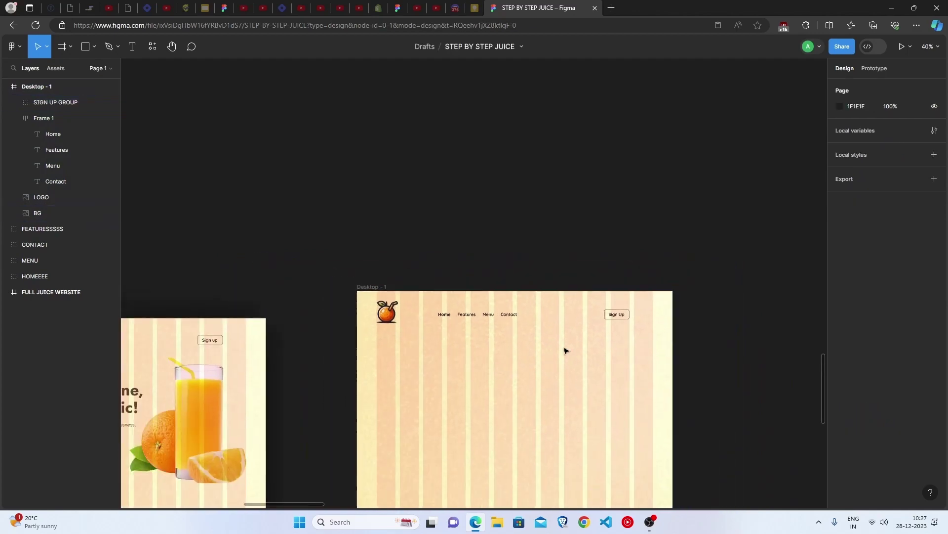
{"action": "scroll", "coordinate": [566, 350], "scroll_direction": "up", "scroll_amount": 3}
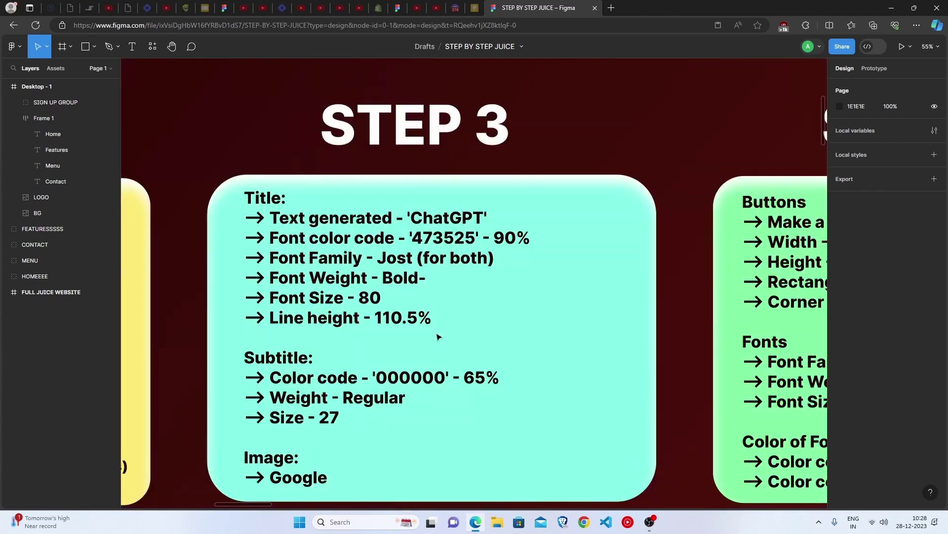
{"action": "scroll", "coordinate": [439, 335], "scroll_direction": "down", "scroll_amount": 5}
{"action": "scroll", "coordinate": [381, 373], "scroll_direction": "up", "scroll_amount": 4}
{"action": "scroll", "coordinate": [246, 298], "scroll_direction": "down", "scroll_amount": 2}
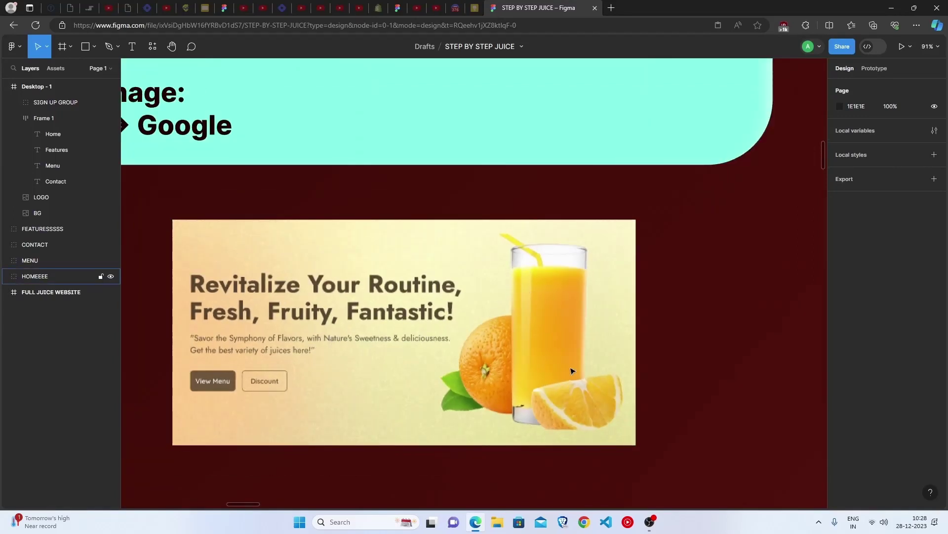
Read the title, subtitle and image specifications in the Step 3 notes and compare them with the sample hero section
{"action": "scroll", "coordinate": [366, 396], "scroll_direction": "up", "scroll_amount": 2}
{"action": "scroll", "coordinate": [543, 394], "scroll_direction": "down", "scroll_amount": 5}
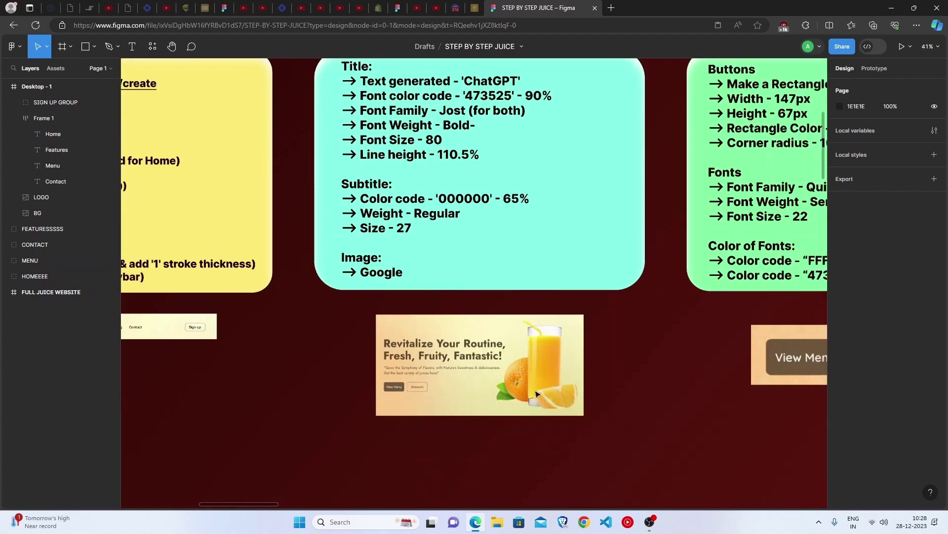
{"action": "scroll", "coordinate": [543, 394], "scroll_direction": "up", "scroll_amount": 2}
{"action": "scroll", "coordinate": [445, 355], "scroll_direction": "down", "scroll_amount": 1}
{"action": "scroll", "coordinate": [419, 322], "scroll_direction": "up", "scroll_amount": 3}
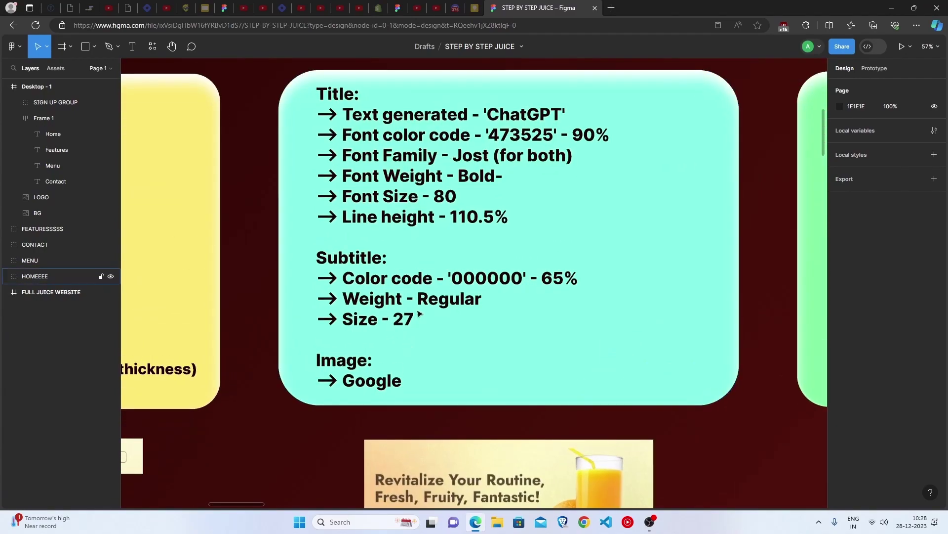
{"action": "scroll", "coordinate": [419, 314], "scroll_direction": "right", "scroll_amount": 2}
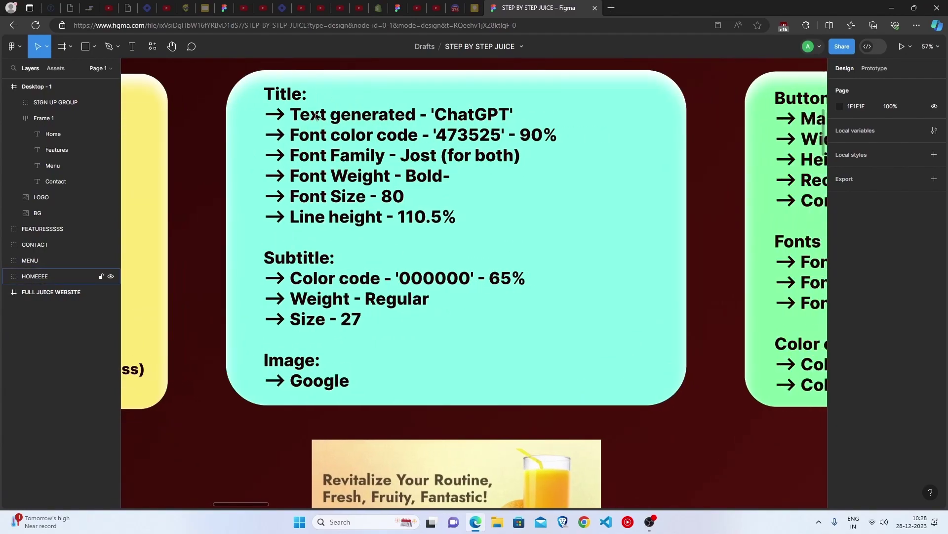
{"action": "scroll", "coordinate": [381, 447], "scroll_direction": "down", "scroll_amount": 2}
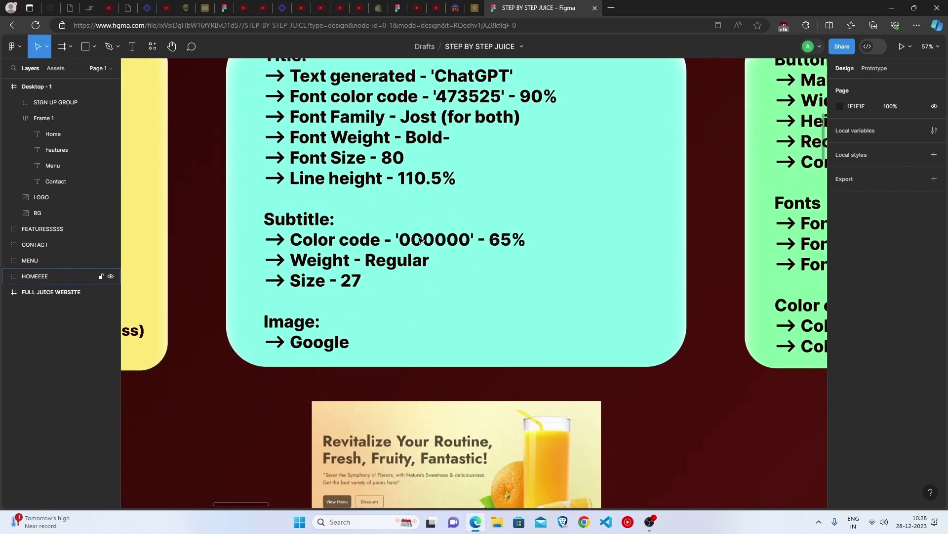
{"action": "scroll", "coordinate": [297, 107], "scroll_direction": "up", "scroll_amount": 1}
{"action": "scroll", "coordinate": [296, 106], "scroll_direction": "down", "scroll_amount": 5}
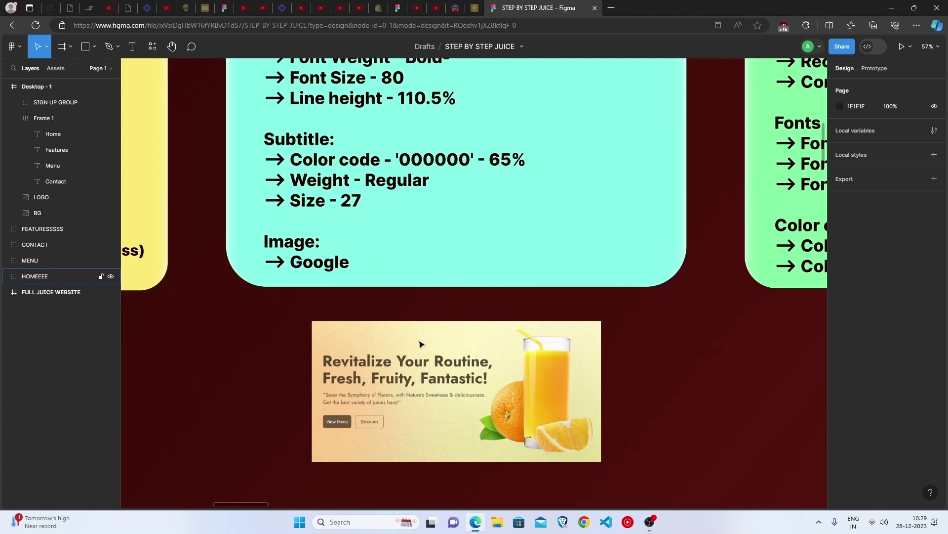
{"action": "scroll", "coordinate": [421, 344], "scroll_direction": "up", "scroll_amount": 6}
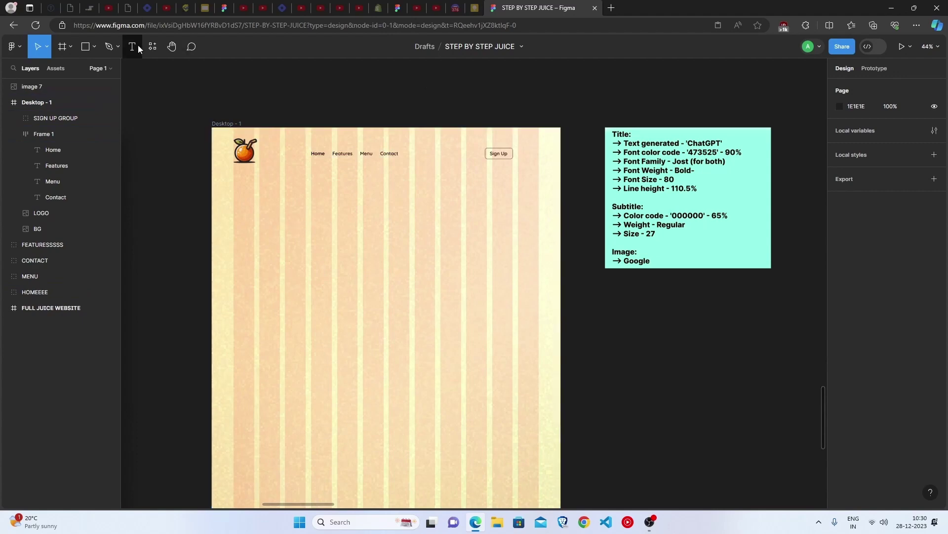
Add the title text "Revitalize Your Routine, Fresh, Fruity, Fantastic" below the navbar in Desktop - 1 and set its font size to 80
{"action": "left_click", "coordinate": [138, 46]}
{"action": "left_click", "coordinate": [272, 241]}
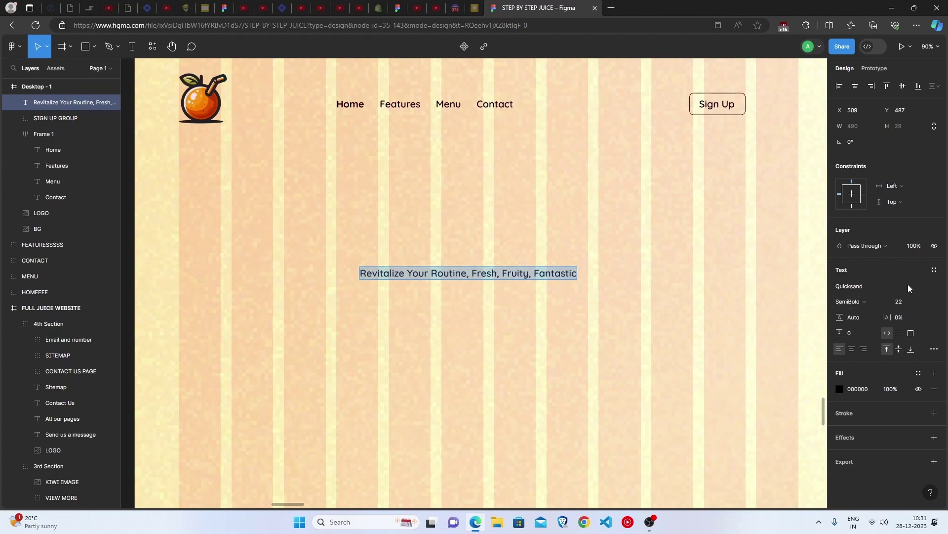
{"action": "left_click", "coordinate": [912, 304]}
{"action": "key", "text": "Return"}
Set the title text's fill colour to 473525 at 90% opacity
{"action": "scroll", "coordinate": [754, 345], "scroll_direction": "down", "scroll_amount": 5}
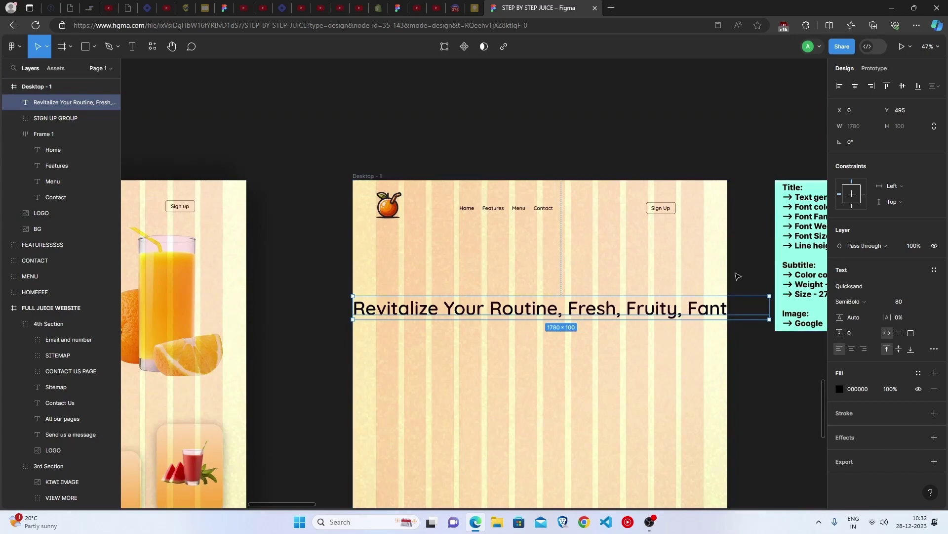
{"action": "scroll", "coordinate": [738, 275], "scroll_direction": "left", "scroll_amount": 3}
{"action": "scroll", "coordinate": [736, 267], "scroll_direction": "right", "scroll_amount": 1}
{"action": "scroll", "coordinate": [731, 231], "scroll_direction": "down", "scroll_amount": 2}
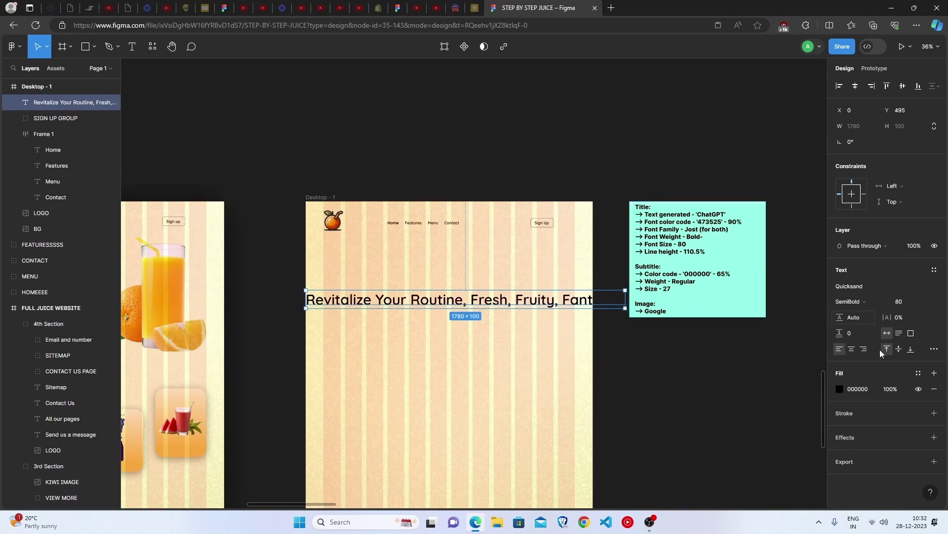
{"action": "left_click", "coordinate": [865, 389]}
{"action": "type", "text": "473525"}
{"action": "left_click", "coordinate": [889, 390]}
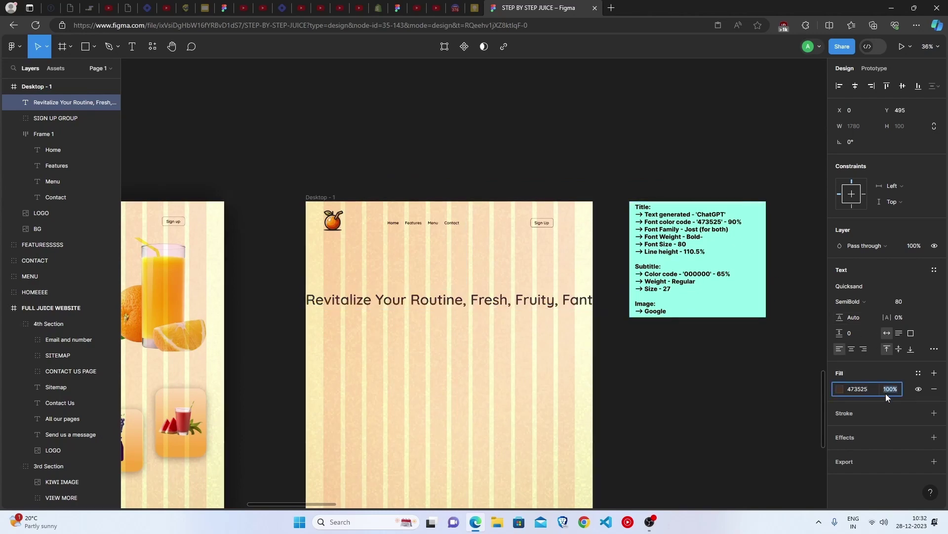
{"action": "key", "text": "Return"}
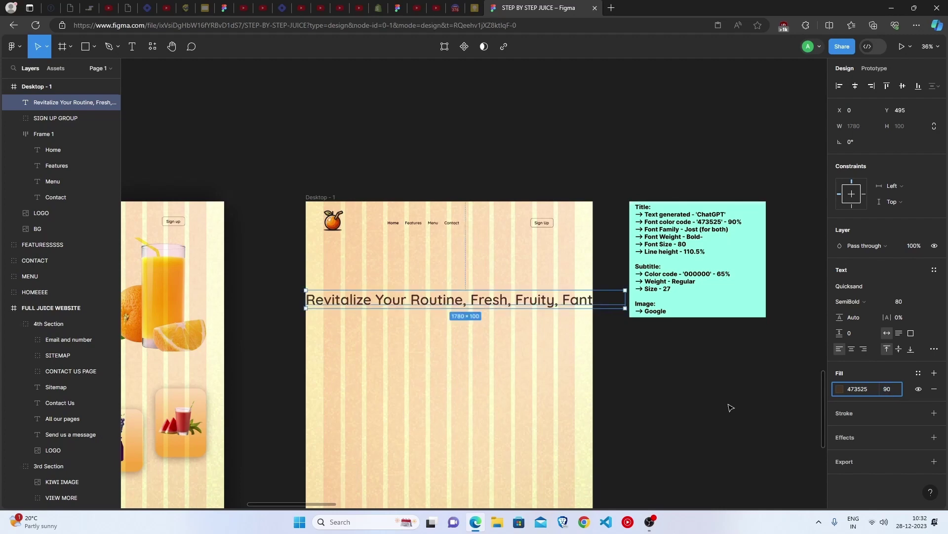
{"action": "left_click", "coordinate": [721, 403]}
Change the title's font family to Jost and its weight to Bold
{"action": "left_click", "coordinate": [552, 307]}
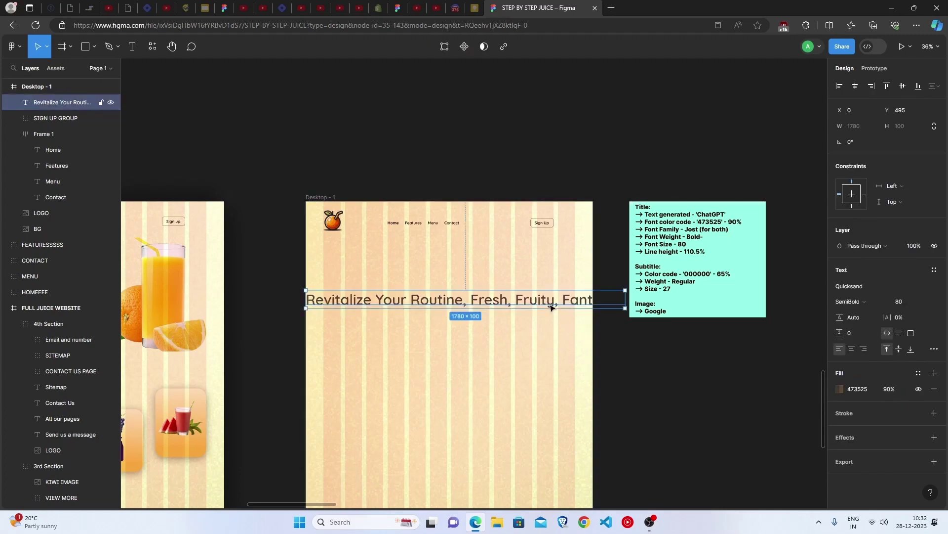
{"action": "left_click", "coordinate": [847, 288]}
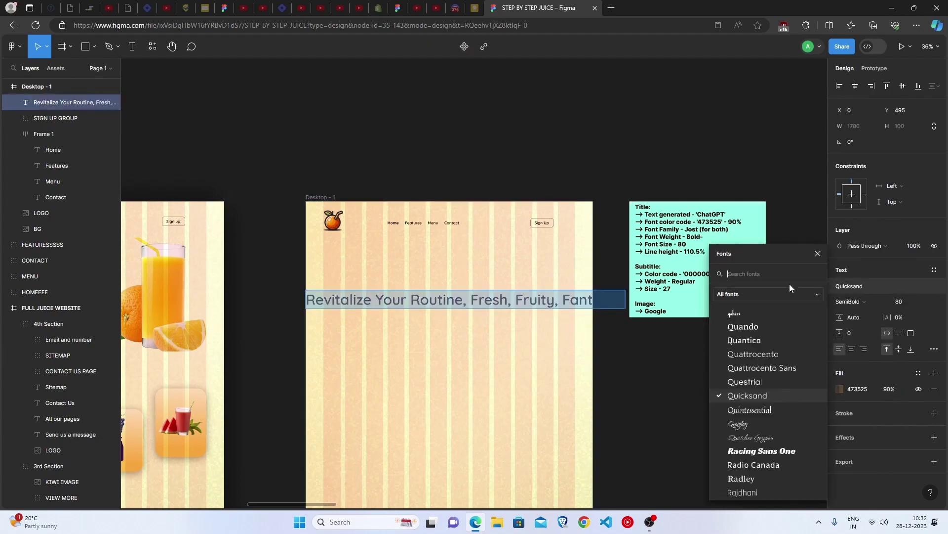
{"action": "type", "text": "jost"}
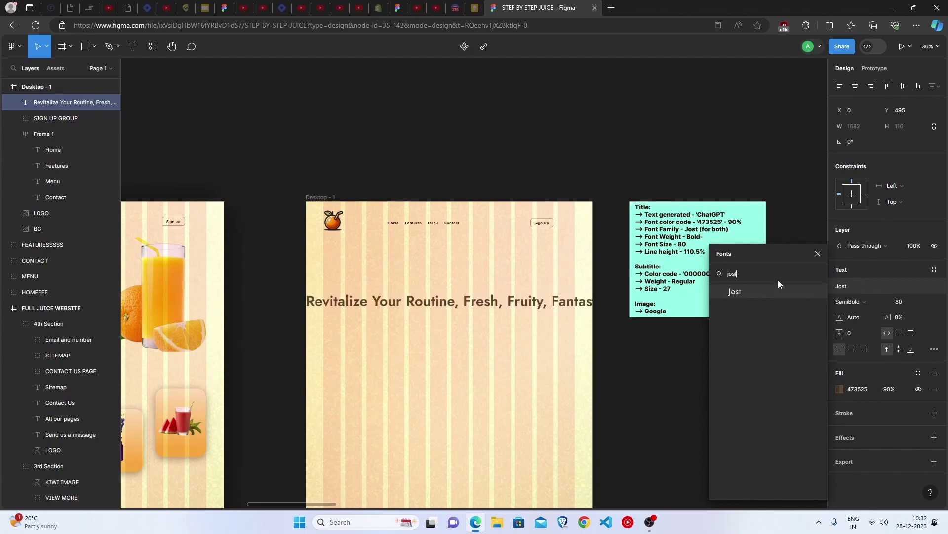
{"action": "key", "text": "Return"}
{"action": "double_click", "coordinate": [587, 304]}
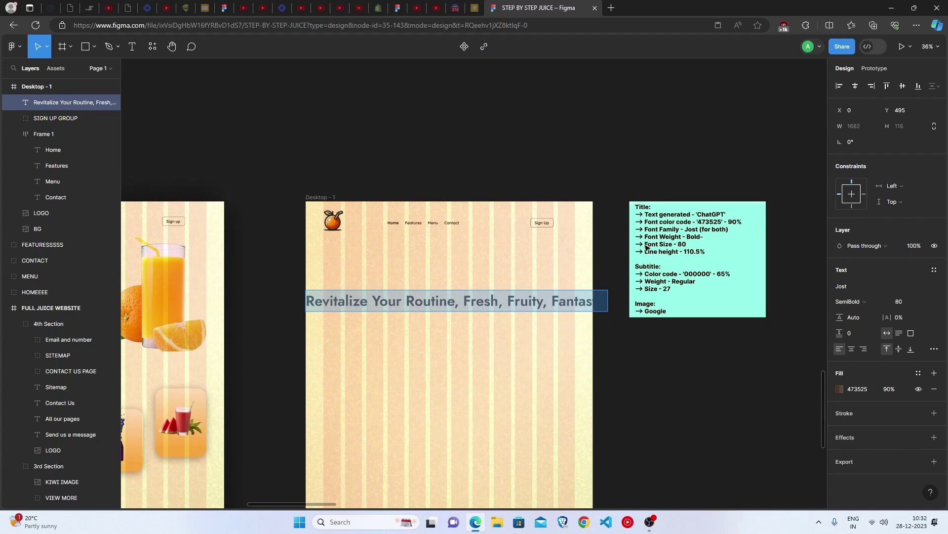
{"action": "left_click", "coordinate": [853, 302]}
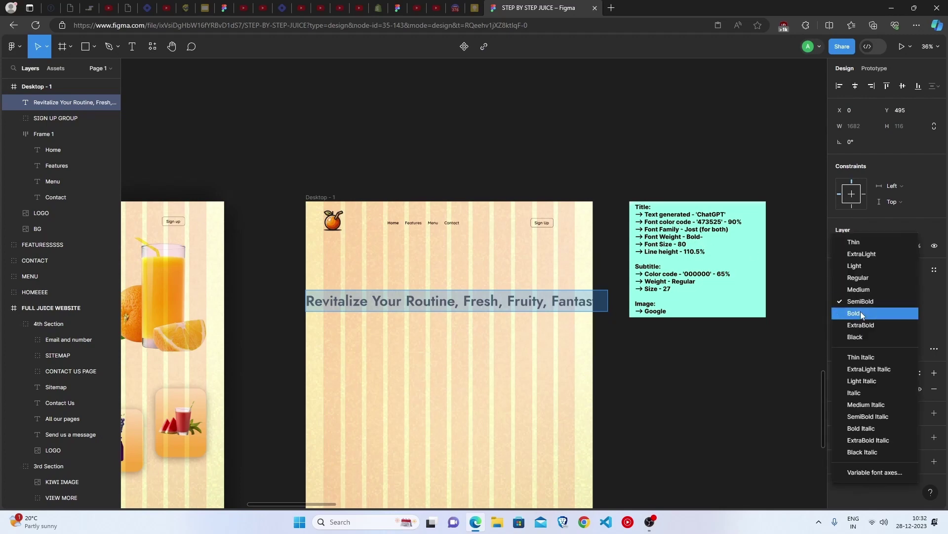
{"action": "left_click", "coordinate": [861, 311]}
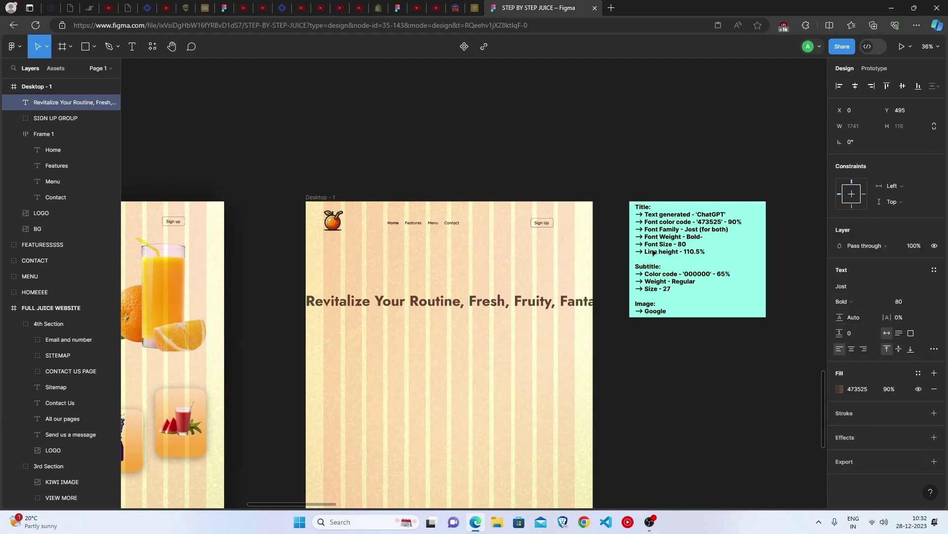
Set the title text's line height to 110.5
{"action": "left_click", "coordinate": [857, 320]}
{"action": "type", "text": "110"}
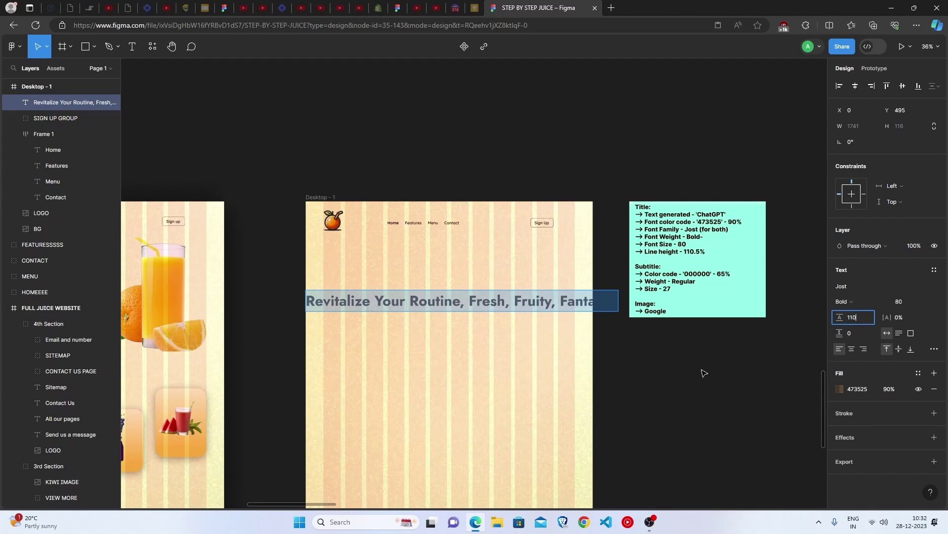
{"action": "type", "text": ".5"}
{"action": "key", "text": "Return"}
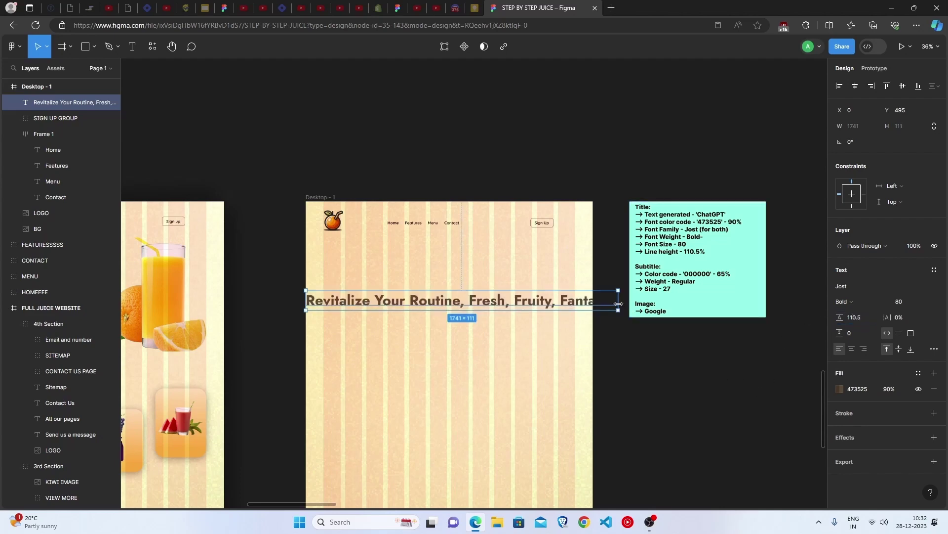
Narrow the title box to about 931 wide so it wraps onto two lines, and place it below the logo at about X 100, Y 355
{"action": "left_click_drag", "start_coordinate": [618, 303], "coordinate": [469, 303]}
{"action": "key", "text": "Escape"}
{"action": "left_click", "coordinate": [395, 320]}
{"action": "left_click_drag", "start_coordinate": [395, 320], "coordinate": [412, 289]}
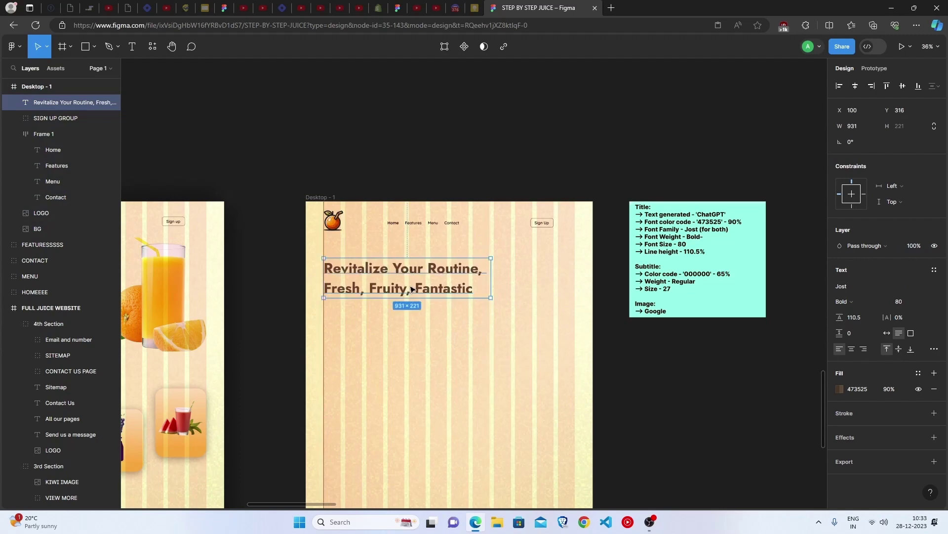
{"action": "left_click", "coordinate": [421, 336]}
Duplicate the title text and place the copy beneath the original in Desktop - 1
{"action": "scroll", "coordinate": [564, 361], "scroll_direction": "left", "scroll_amount": 3}
{"action": "scroll", "coordinate": [711, 346], "scroll_direction": "right", "scroll_amount": 2}
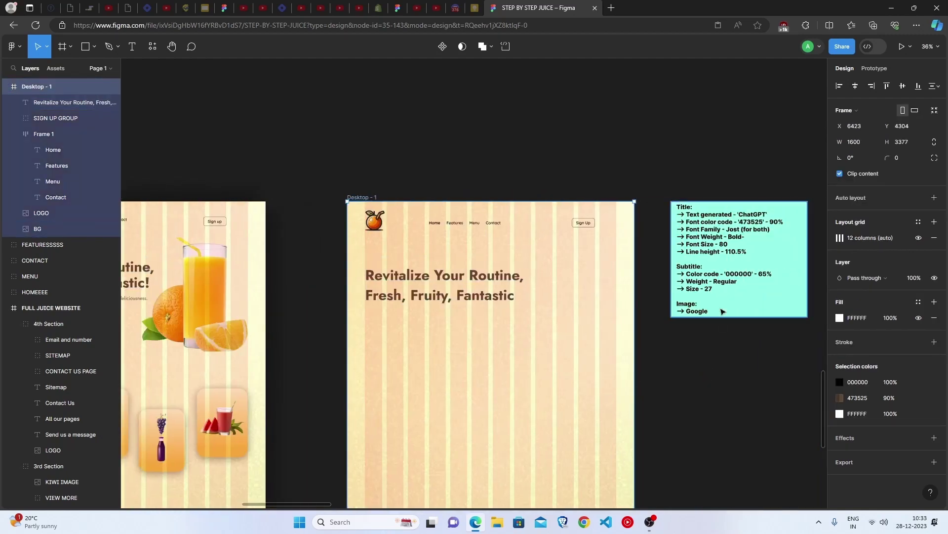
{"action": "left_click", "coordinate": [424, 289]}
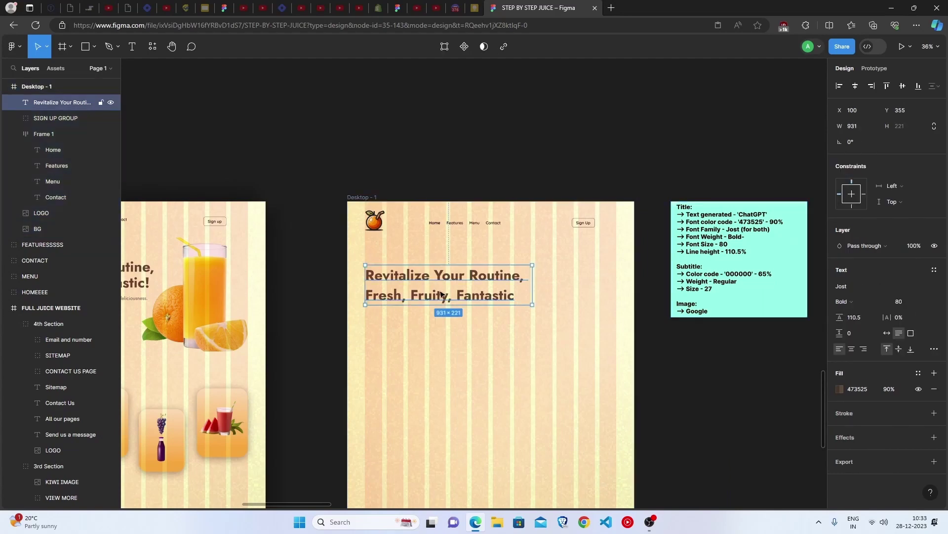
{"action": "left_click_drag", "start_coordinate": [443, 296], "coordinate": [474, 363]}
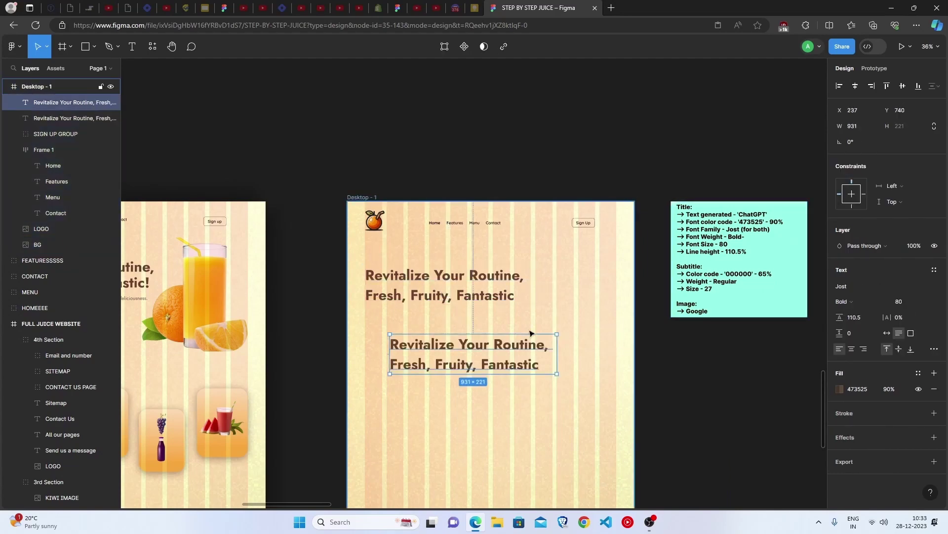
Replace the copy's text with "Savor the Symphony of Flavors, with Nature's Sweetness & deliciousness. Get the best variety of juices here!"
{"action": "key", "text": "Return"}
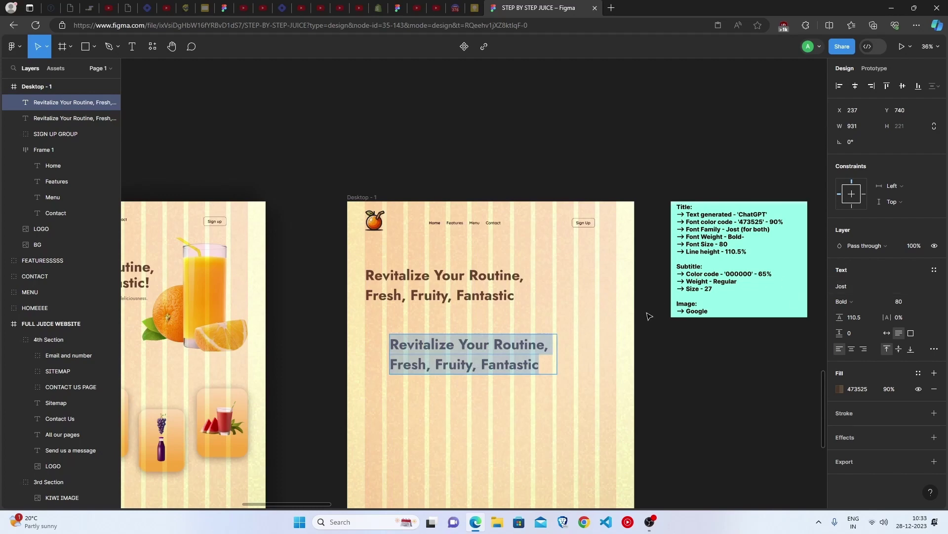
{"action": "scroll", "coordinate": [454, 336], "scroll_direction": "up", "scroll_amount": 5}
{"action": "key", "text": "ctrl+v"}
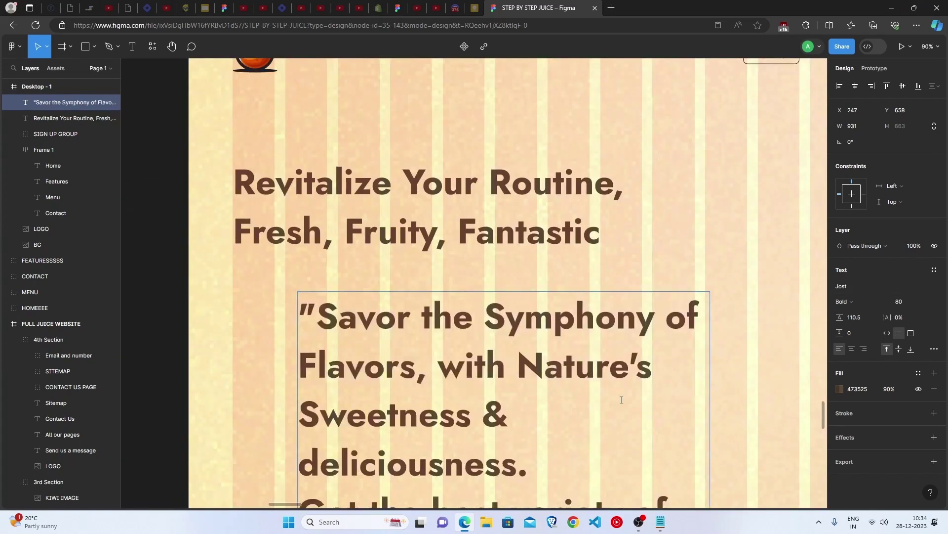
{"action": "scroll", "coordinate": [621, 400], "scroll_direction": "down", "scroll_amount": 3}
{"action": "key", "text": "Escape"}
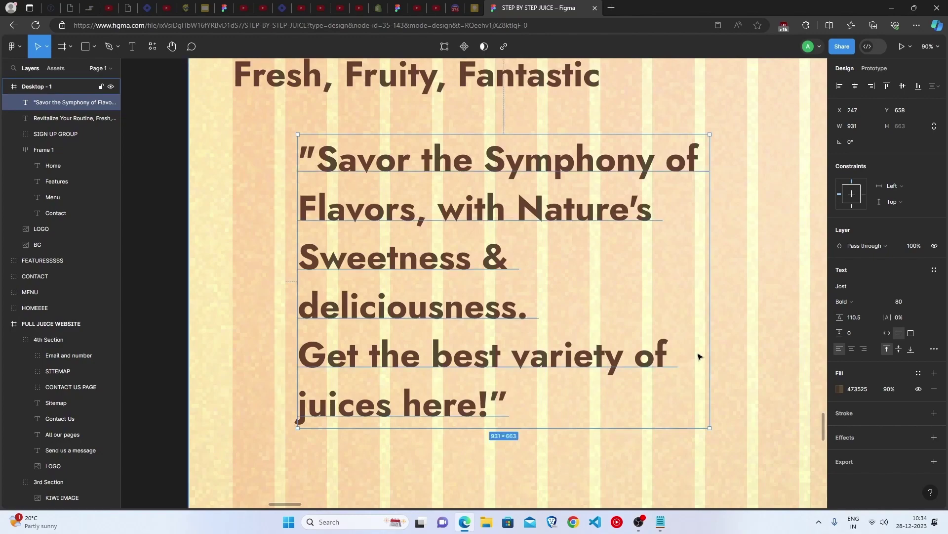
Set the subtitle text's fill colour to 000000 at 65% opacity
{"action": "key", "text": "Return"}
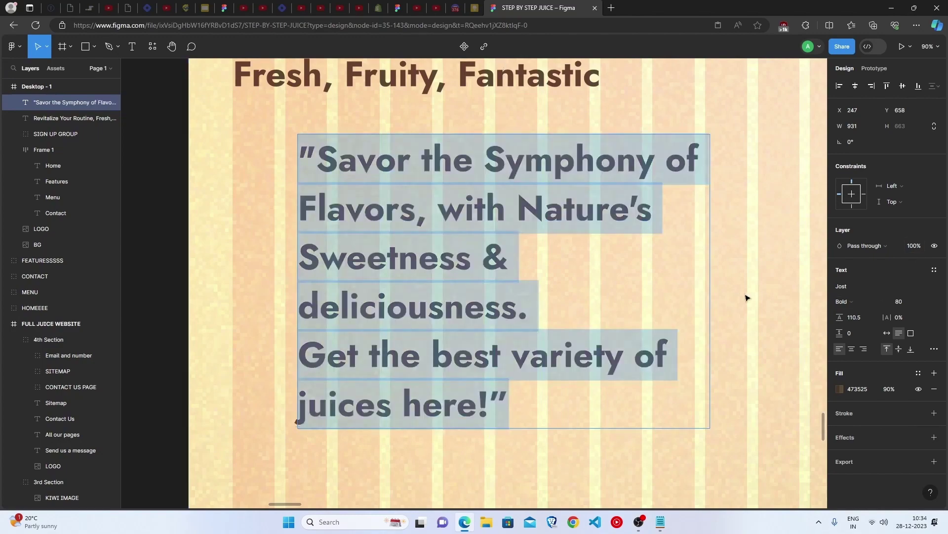
{"action": "scroll", "coordinate": [745, 296], "scroll_direction": "down", "scroll_amount": 5}
{"action": "scroll", "coordinate": [745, 297], "scroll_direction": "right", "scroll_amount": 5}
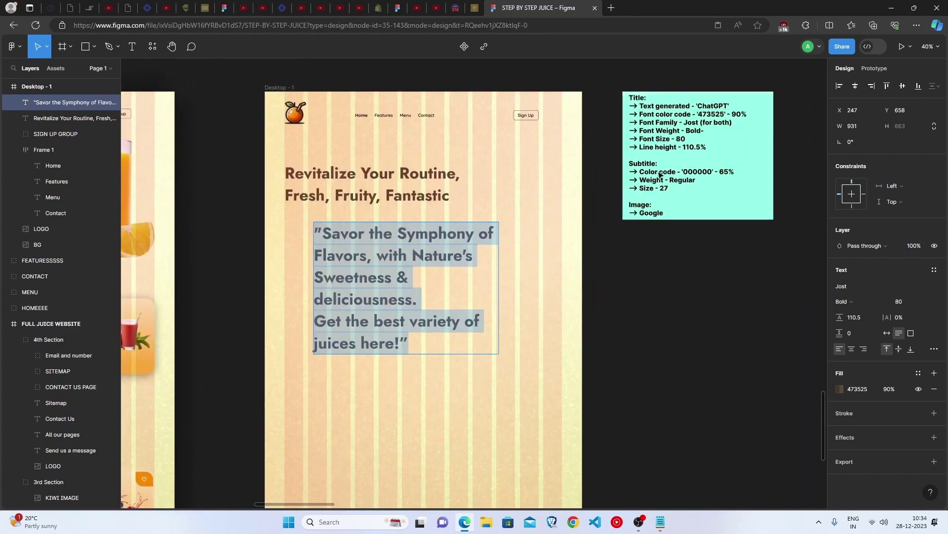
{"action": "left_click", "coordinate": [841, 390]}
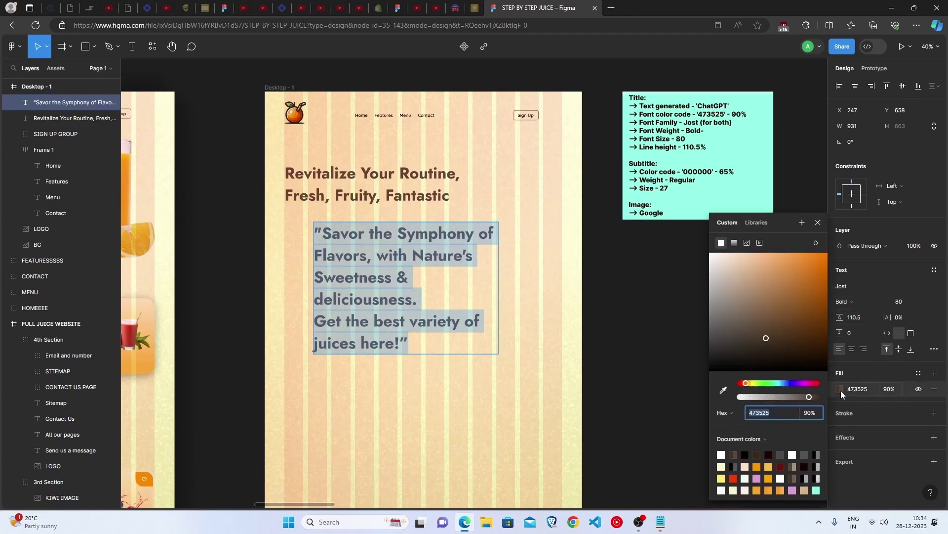
{"action": "type", "text": "000000"}
{"action": "key", "text": "Return"}
{"action": "left_click", "coordinate": [889, 390]}
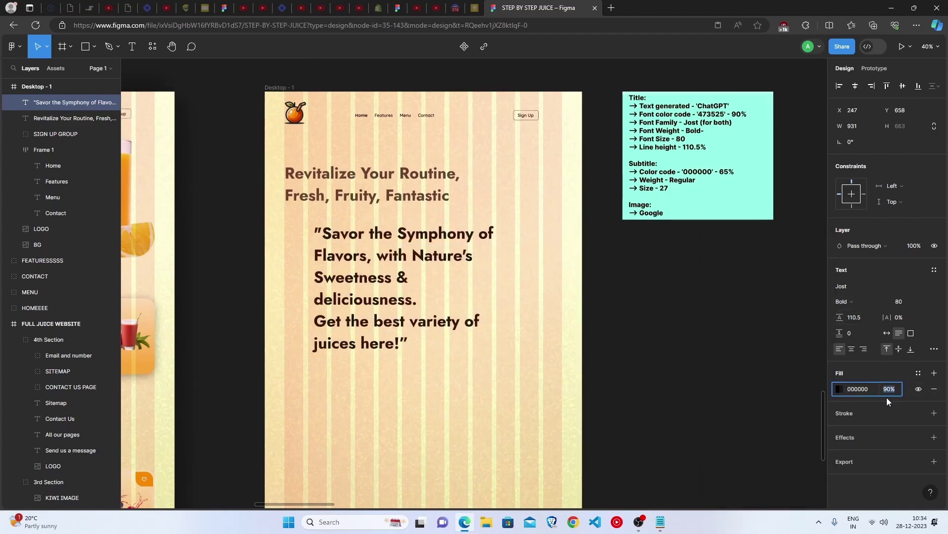
{"action": "type", "text": "65"}
{"action": "key", "text": "Return"}
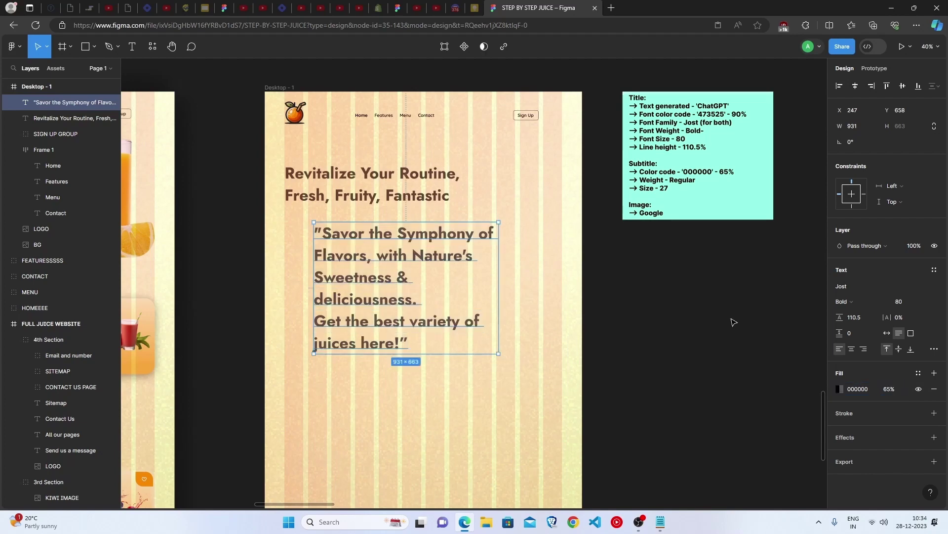
Change the weight of the whole subtitle text to Regular
{"action": "left_click", "coordinate": [424, 297], "text": "shift"}
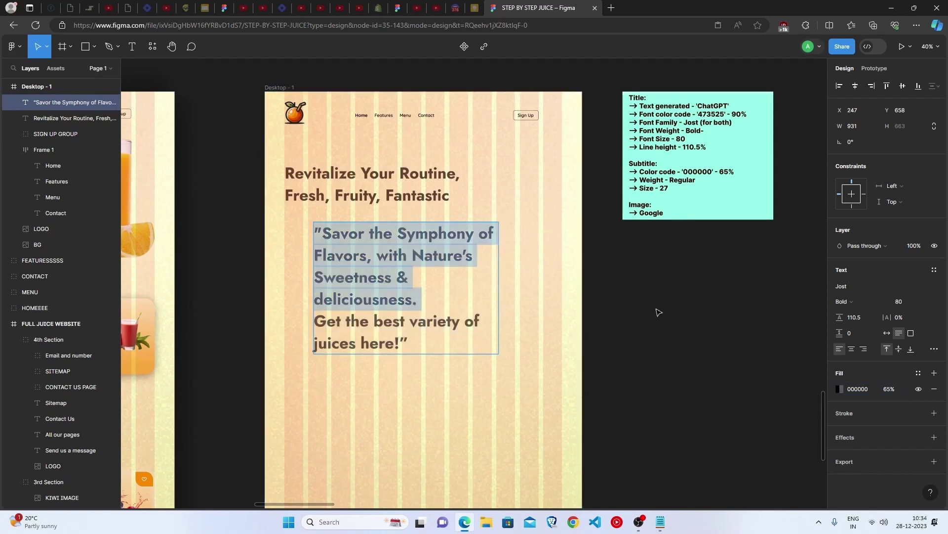
{"action": "left_click", "coordinate": [410, 324]}
{"action": "key", "text": "ctrl+a"}
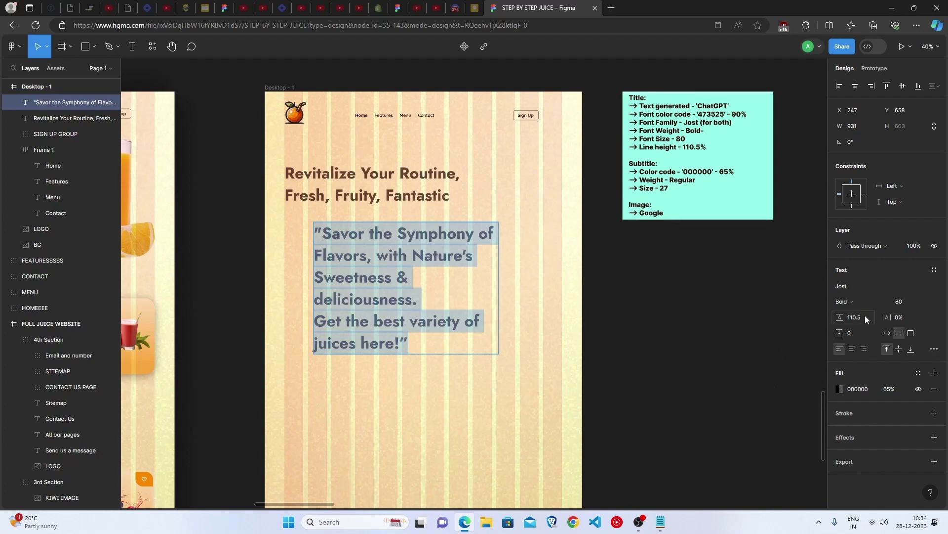
{"action": "left_click", "coordinate": [863, 295]}
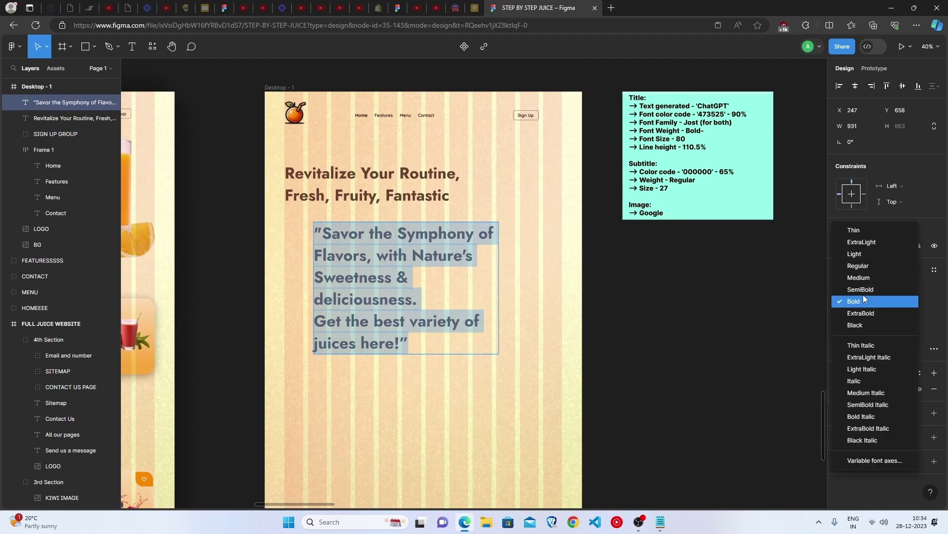
{"action": "left_click", "coordinate": [869, 270]}
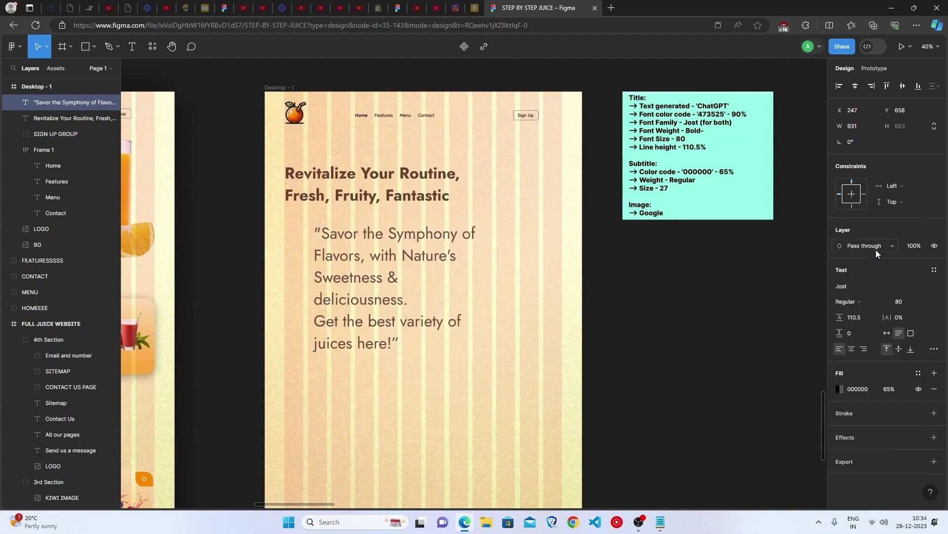
Set the subtitle's font size to 27 and move it directly beneath the title, aligned with the title's left edge
{"action": "left_click", "coordinate": [911, 301]}
{"action": "type", "text": "27"}
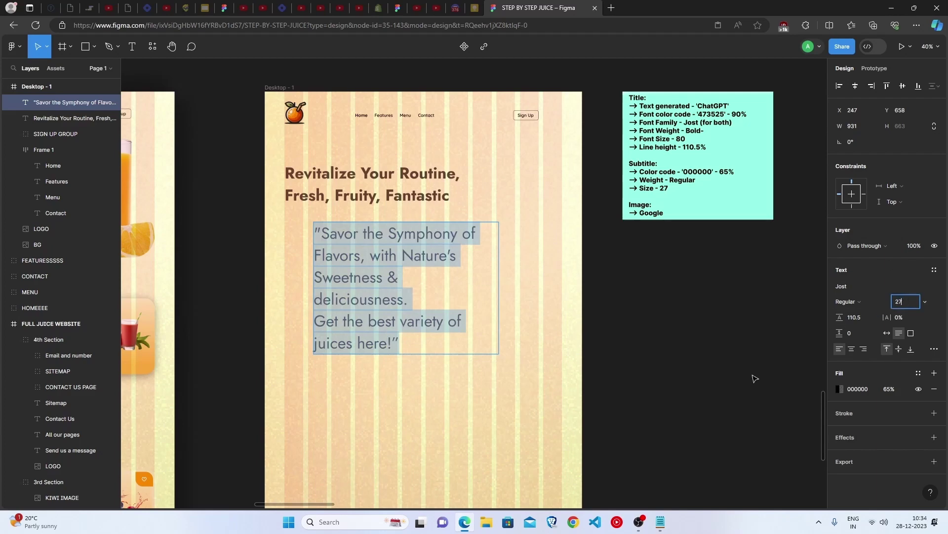
{"action": "key", "text": "Return"}
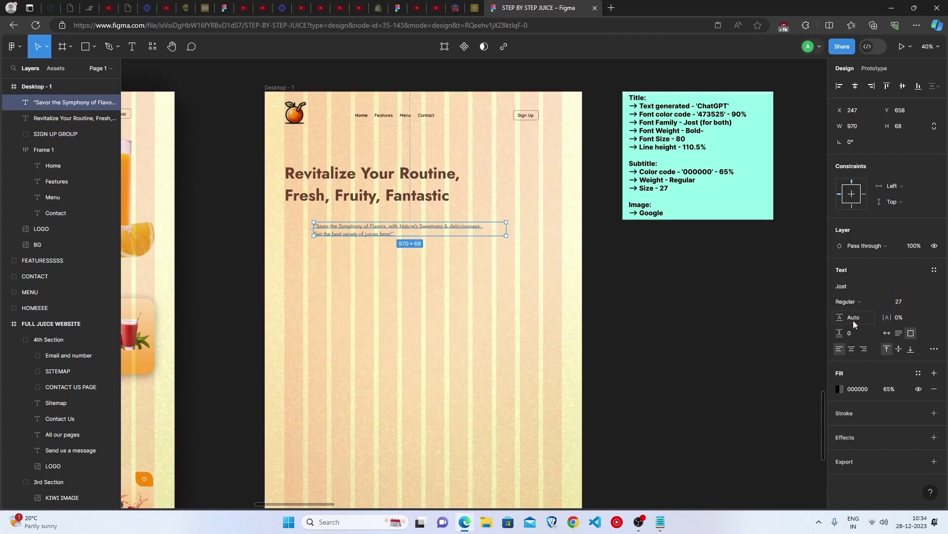
{"action": "left_click_drag", "start_coordinate": [402, 234], "coordinate": [372, 220]}
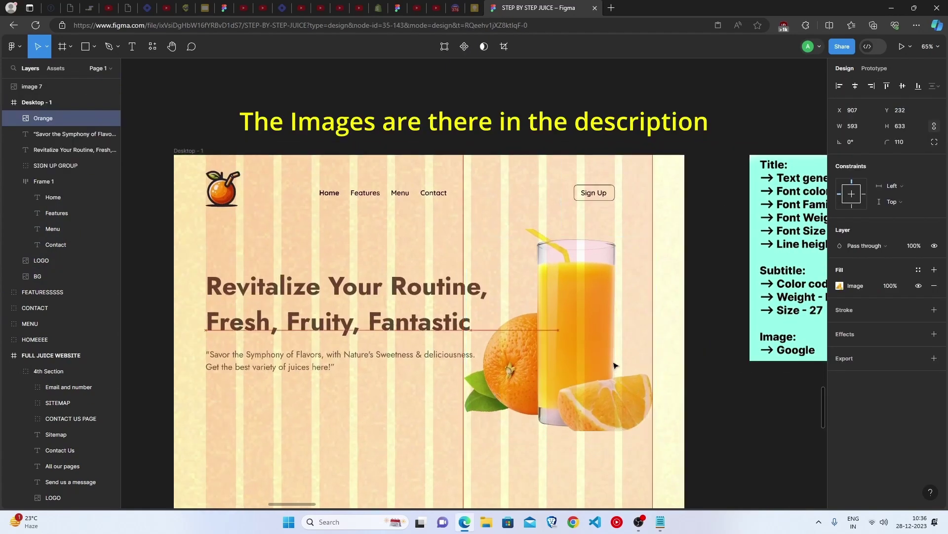
Hide the 12-column layout grid of the Desktop - 1 frame
{"action": "scroll", "coordinate": [618, 361], "scroll_direction": "down", "scroll_amount": 2}
{"action": "left_click", "coordinate": [250, 199]}
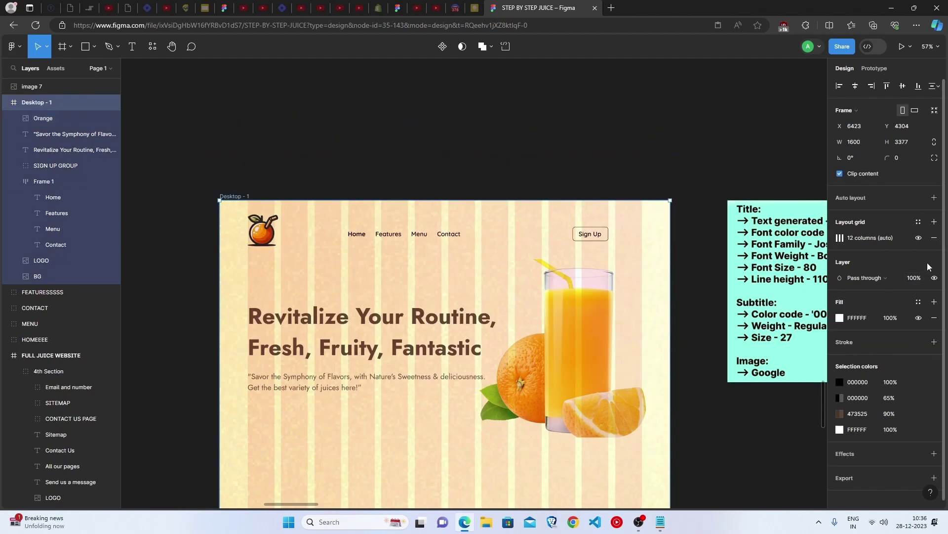
{"action": "left_click", "coordinate": [919, 238]}
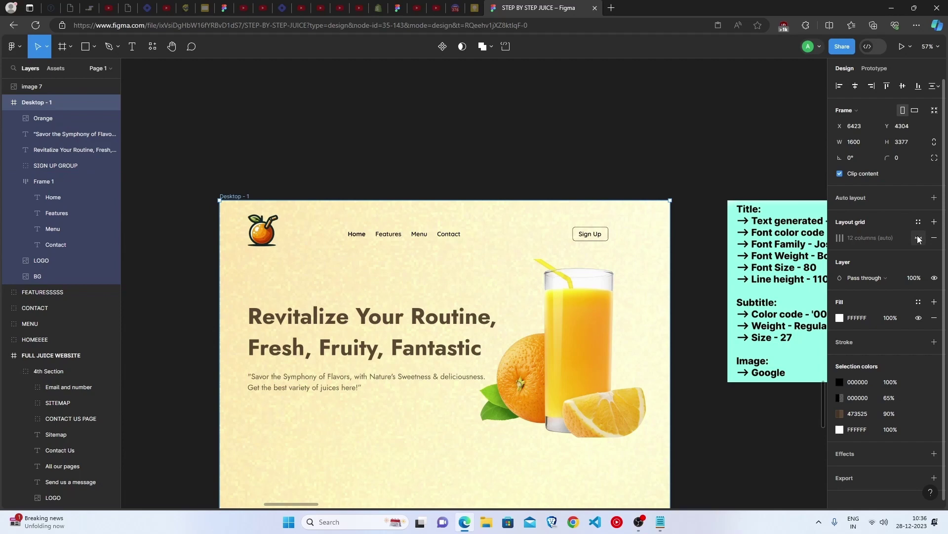
{"action": "key", "text": "Escape"}
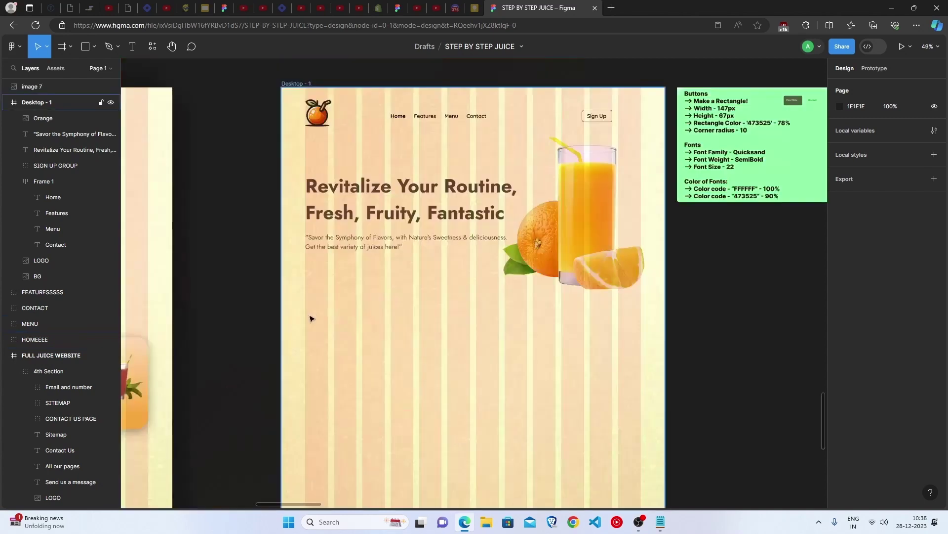
Draw a rectangle in the empty area below the subtitle and set its size to 147 × 67
{"action": "key", "text": "r"}
{"action": "left_click_drag", "start_coordinate": [337, 307], "coordinate": [455, 357]}
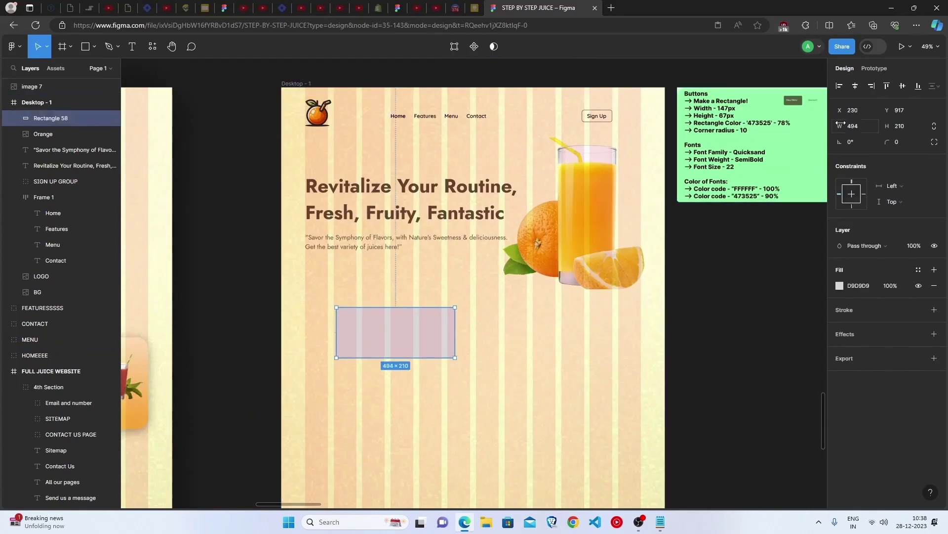
{"action": "left_click", "coordinate": [860, 126]}
{"action": "type", "text": "147"}
{"action": "left_click", "coordinate": [907, 125]}
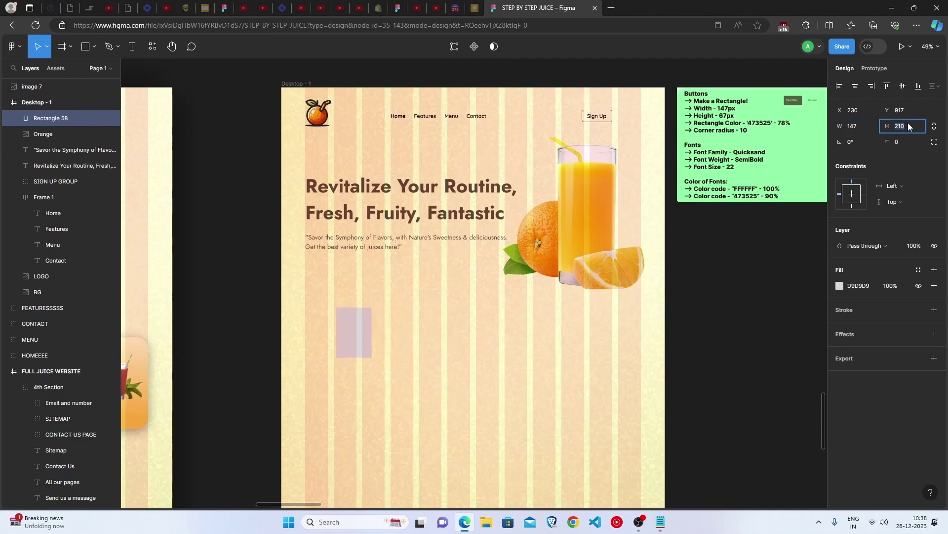
{"action": "type", "text": "67"}
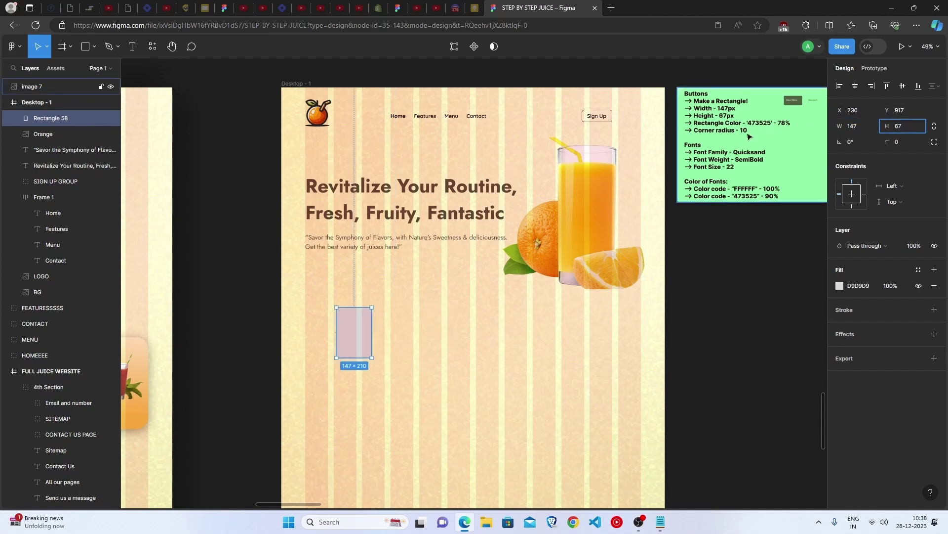
Fill the button rectangle with 473525 at 78% opacity and set its corner radius to 10
{"action": "left_click", "coordinate": [840, 285]}
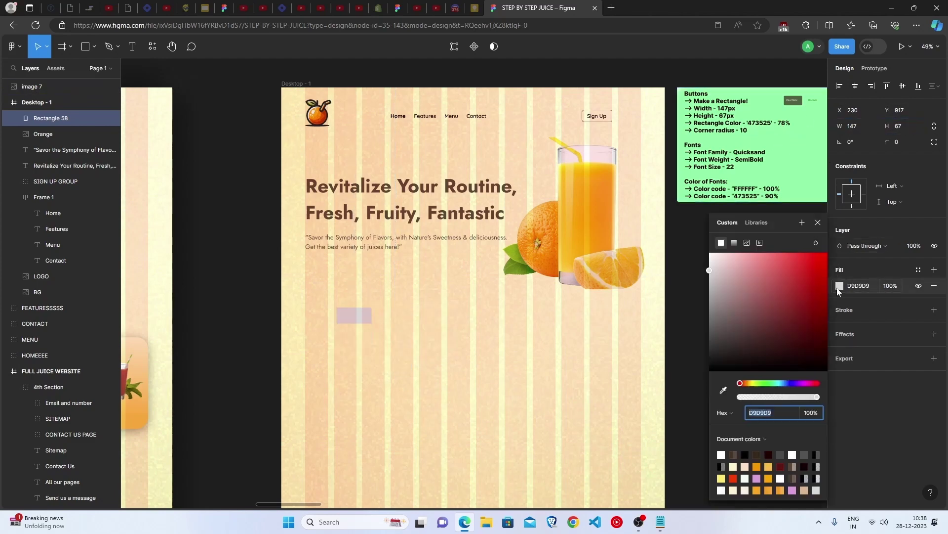
{"action": "left_click", "coordinate": [757, 453]}
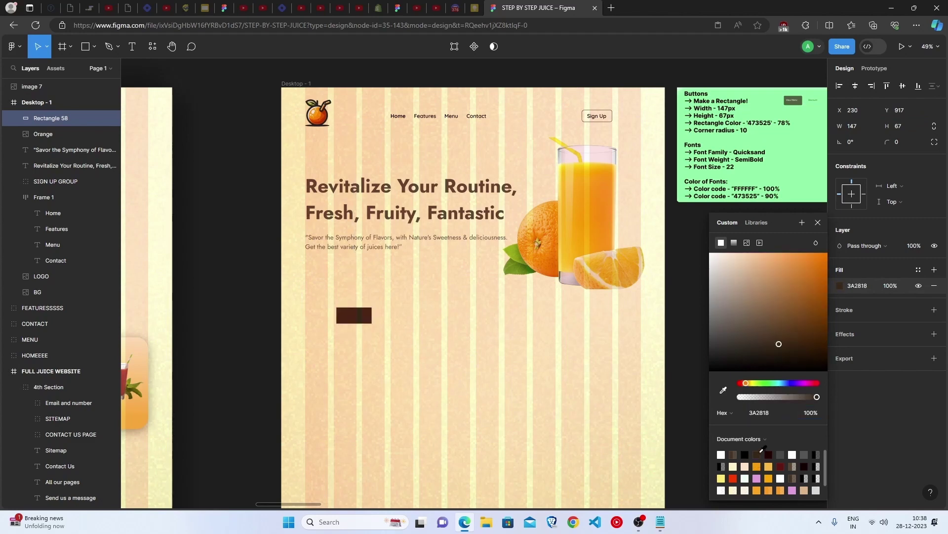
{"action": "left_click", "coordinate": [734, 454]}
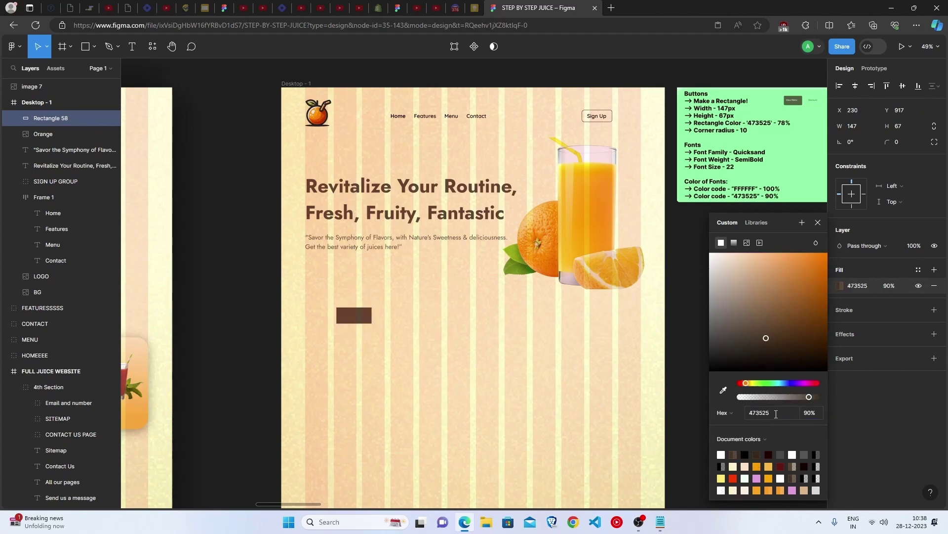
{"action": "left_click", "coordinate": [815, 414]}
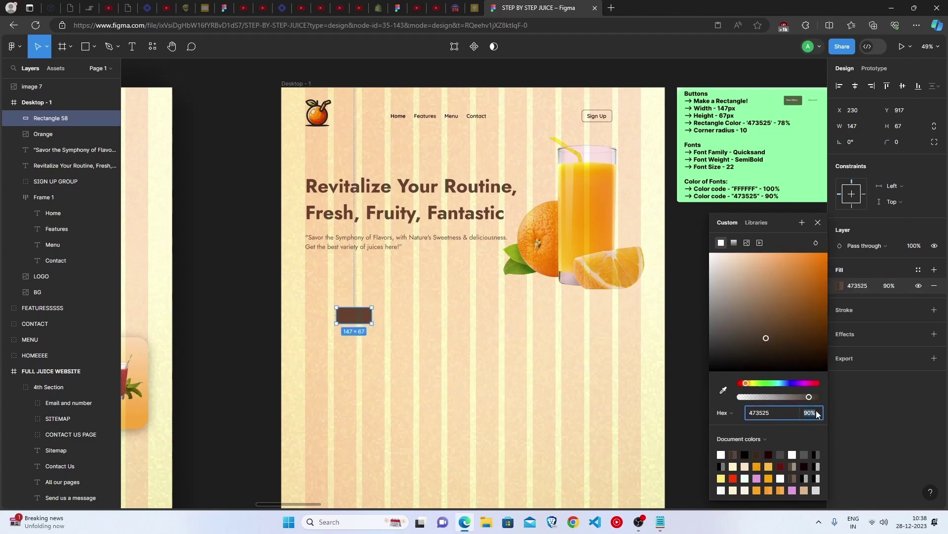
{"action": "type", "text": "78"}
{"action": "left_click", "coordinate": [902, 144]}
{"action": "type", "text": "10"}
{"action": "left_click", "coordinate": [681, 283]}
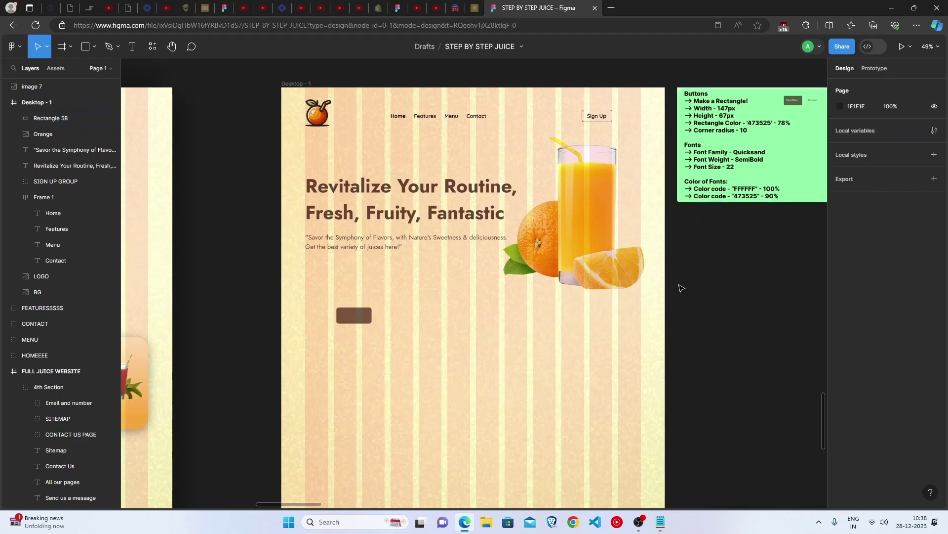
Move the button rectangle just beneath the subtitle, aligned with the text's left edge at X 100, Y 746
{"action": "left_click", "coordinate": [362, 320]}
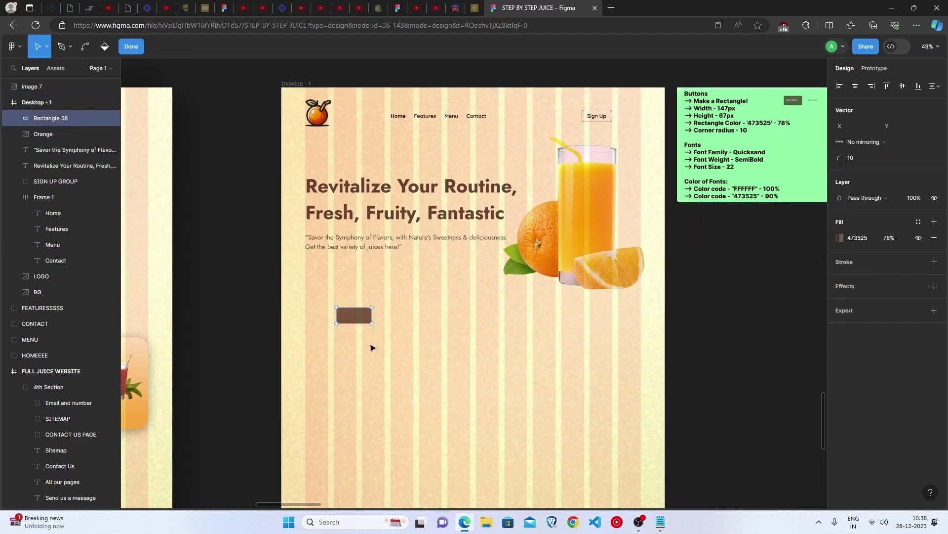
{"action": "left_click_drag", "start_coordinate": [349, 319], "coordinate": [319, 275]}
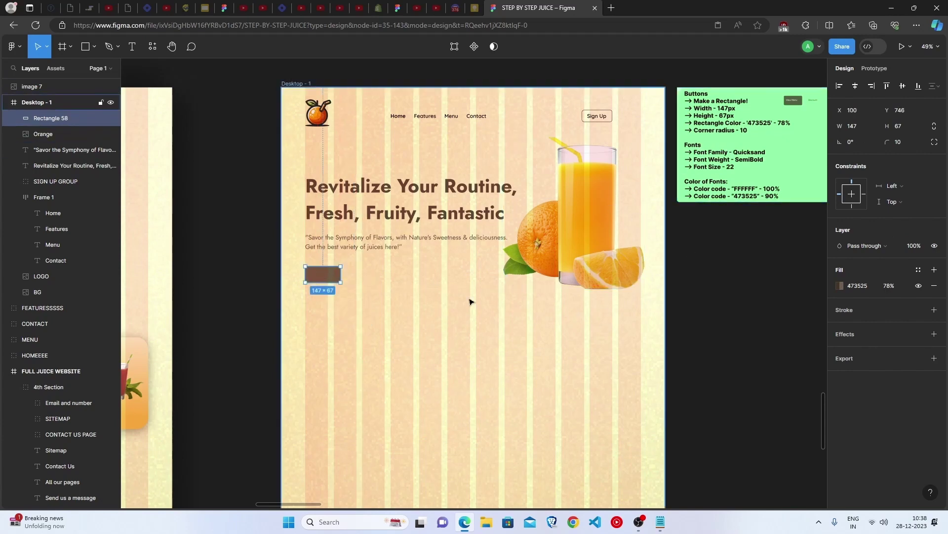
{"action": "key", "text": "Escape"}
Copy the Features navigation text into the empty area below the hero content and change the copy to "View Menu"
{"action": "left_click", "coordinate": [390, 242]}
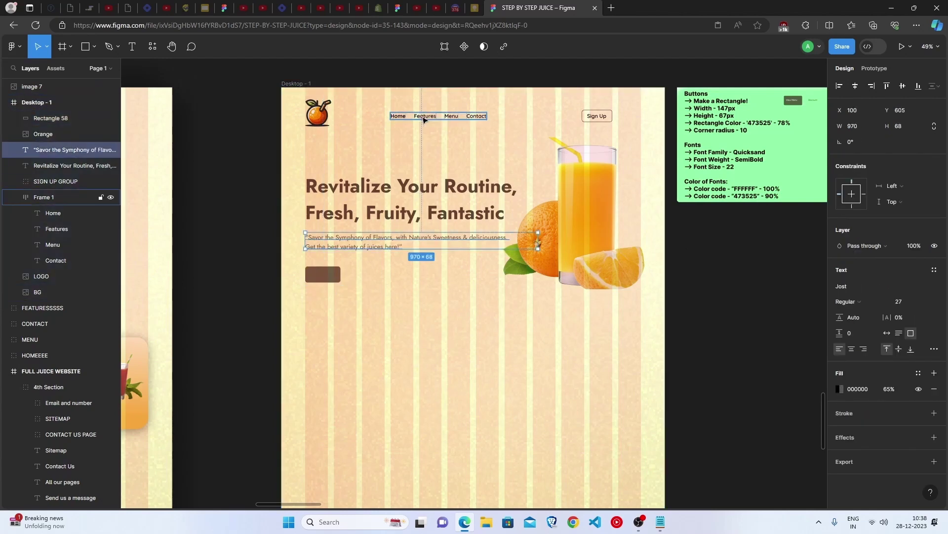
{"action": "left_click", "coordinate": [437, 121]}
{"action": "left_click", "coordinate": [431, 118]}
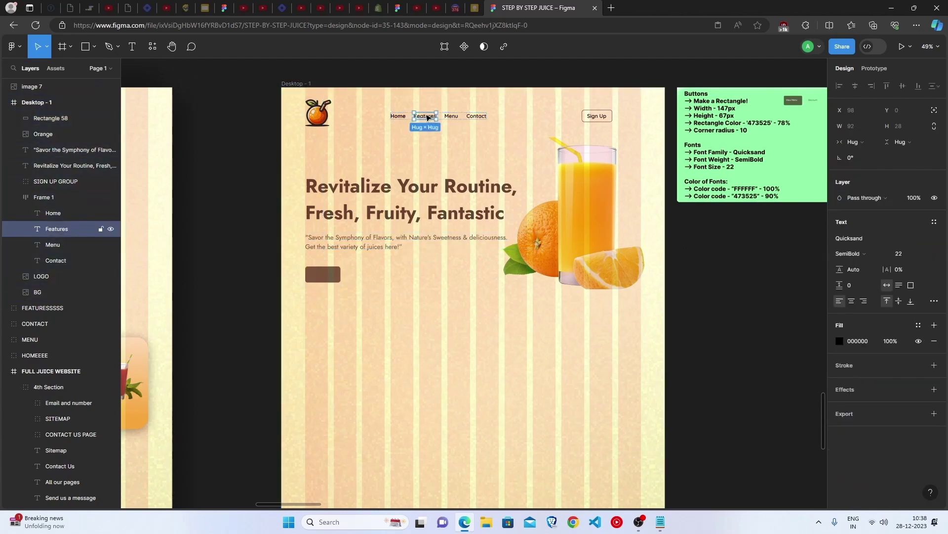
{"action": "left_click_drag", "start_coordinate": [428, 118], "coordinate": [455, 325]}
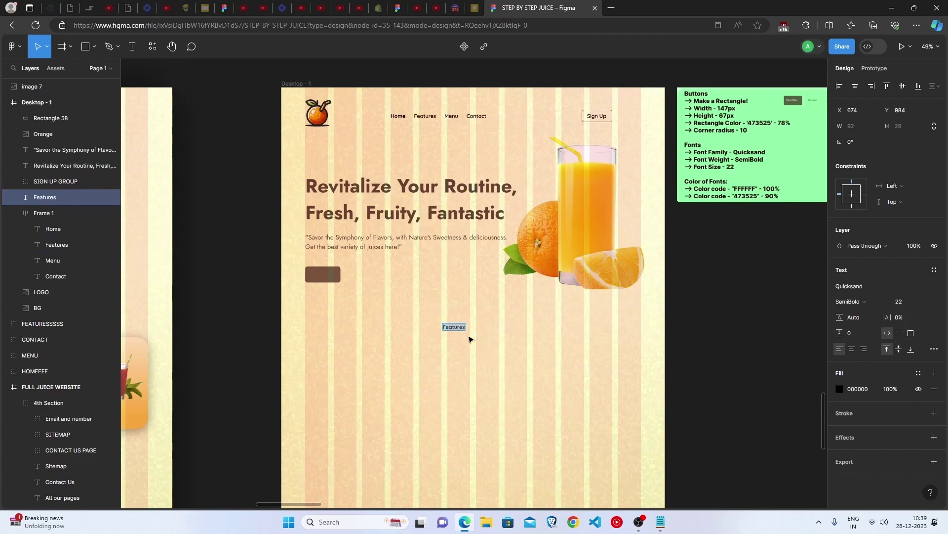
{"action": "type", "text": "View Menu"}
{"action": "scroll", "coordinate": [470, 338], "scroll_direction": "right", "scroll_amount": 3}
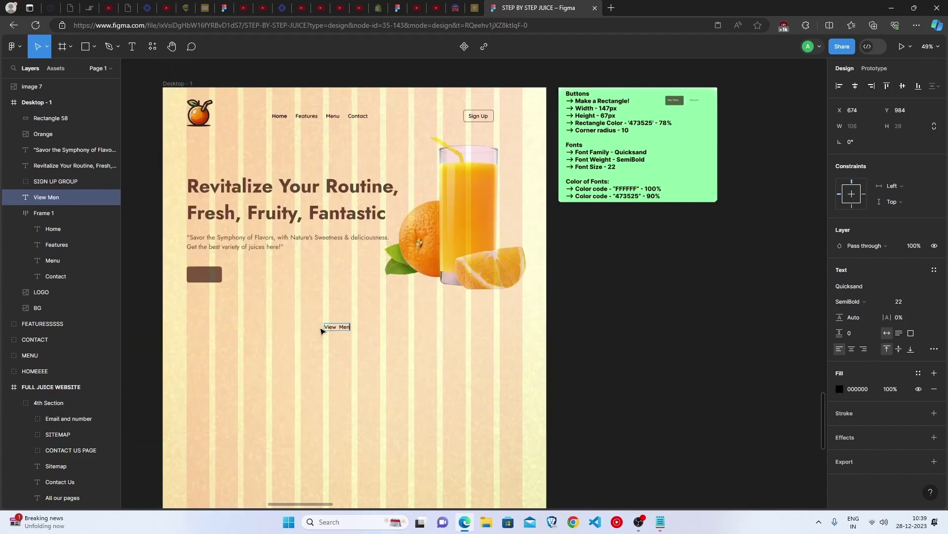
{"action": "key", "text": "Escape"}
Place the View Menu label over the button rectangle and bring it to the front
{"action": "left_click_drag", "start_coordinate": [341, 328], "coordinate": [205, 276]}
{"action": "key", "text": "bracketright"}
{"action": "scroll", "coordinate": [168, 279], "scroll_direction": "up", "scroll_amount": 5}
Change the View Menu label's fill colour to FFFFFF
{"action": "key", "text": "Return"}
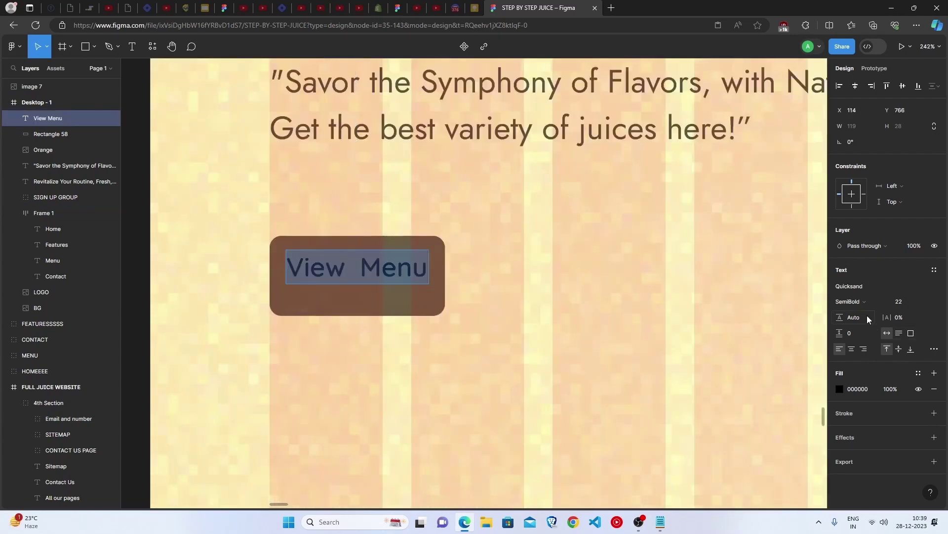
{"action": "left_click", "coordinate": [844, 390]}
{"action": "left_click", "coordinate": [841, 387]}
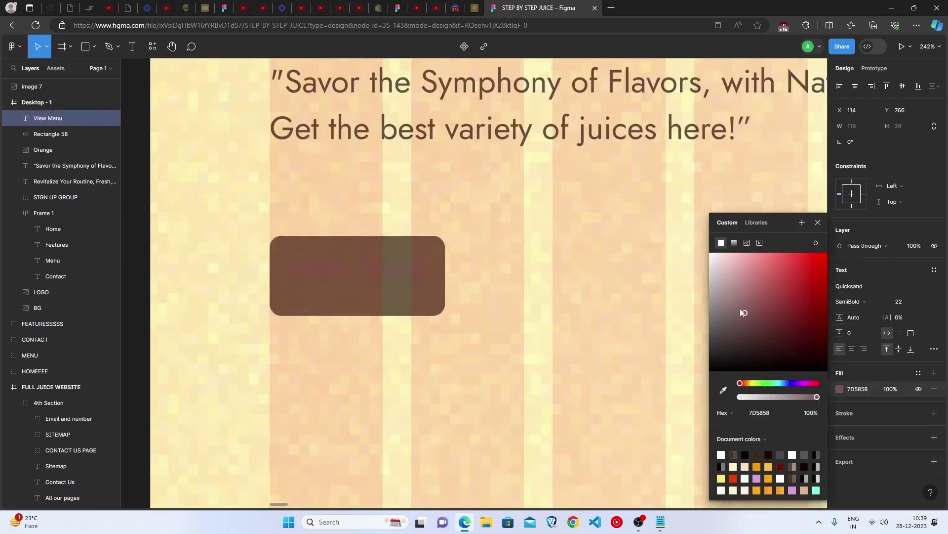
{"action": "type", "text": "FFFFFF"}
{"action": "key", "text": "Return"}
{"action": "left_click", "coordinate": [402, 297]}
{"action": "left_click", "coordinate": [380, 283]}
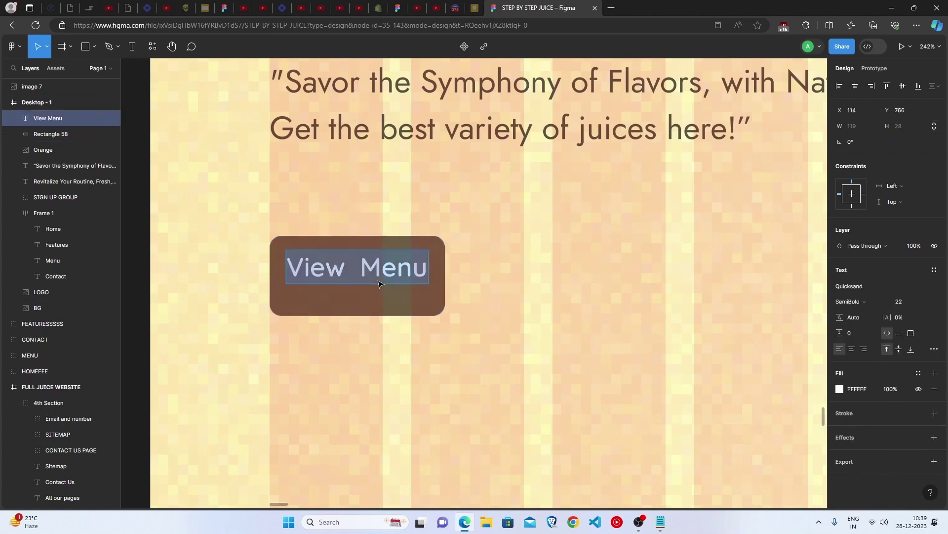
Centre the View Menu label inside the button rectangle
{"action": "left_click_drag", "start_coordinate": [368, 275], "coordinate": [368, 282]}
{"action": "key", "text": "Escape"}
{"action": "scroll", "coordinate": [400, 395], "scroll_direction": "down", "scroll_amount": 3, "text": "ctrl"}
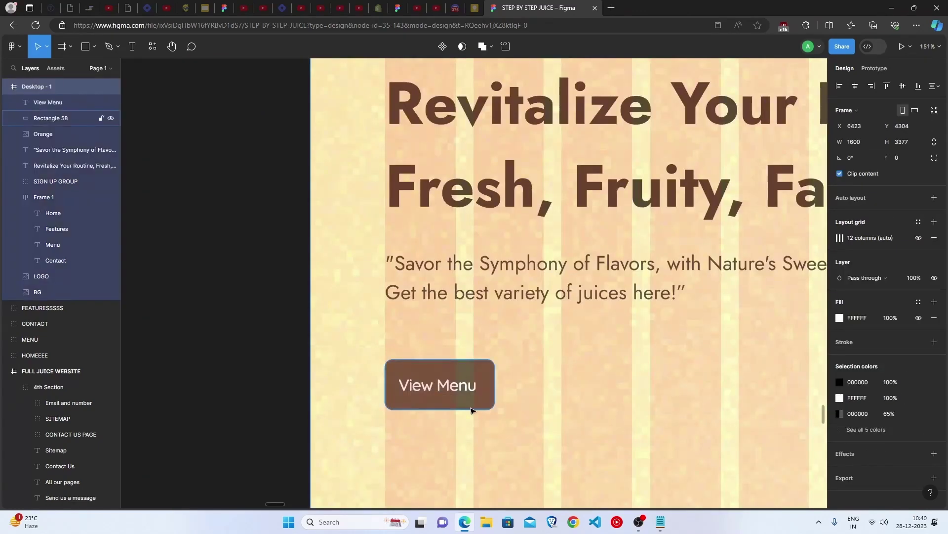
{"action": "left_click", "coordinate": [465, 389]}
{"action": "left_click_drag", "start_coordinate": [464, 388], "coordinate": [460, 389]}
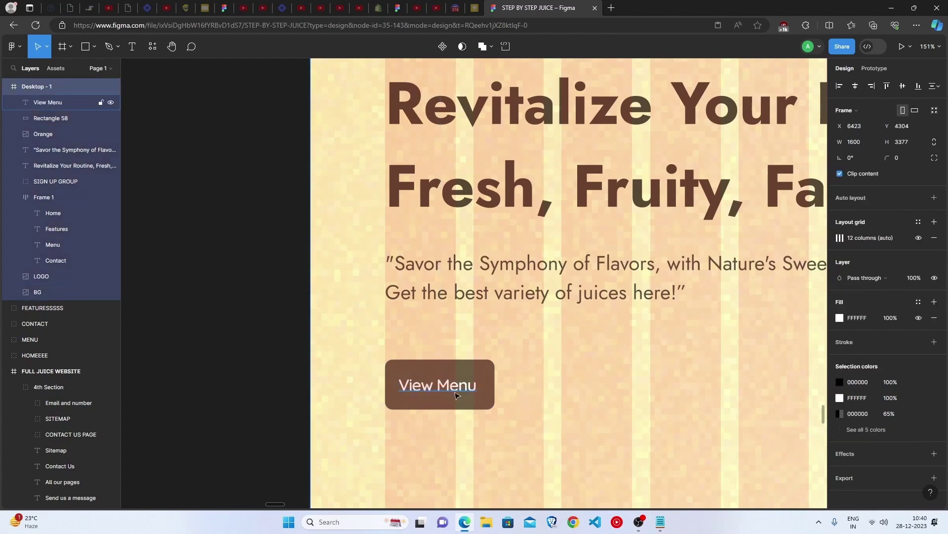
Group the View Menu label with its rectangle and rename the group "BUTTON VIEW MENU"
{"action": "left_click", "coordinate": [441, 401]}
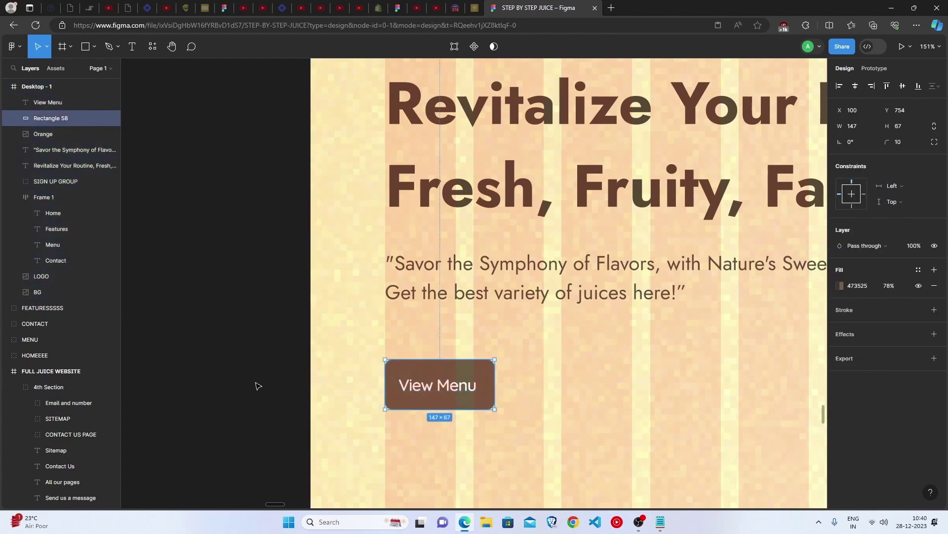
{"action": "key", "text": "shift+Tab"}
{"action": "scroll", "coordinate": [257, 384], "scroll_direction": "down", "scroll_amount": 5}
{"action": "scroll", "coordinate": [291, 349], "scroll_direction": "up", "scroll_amount": 5}
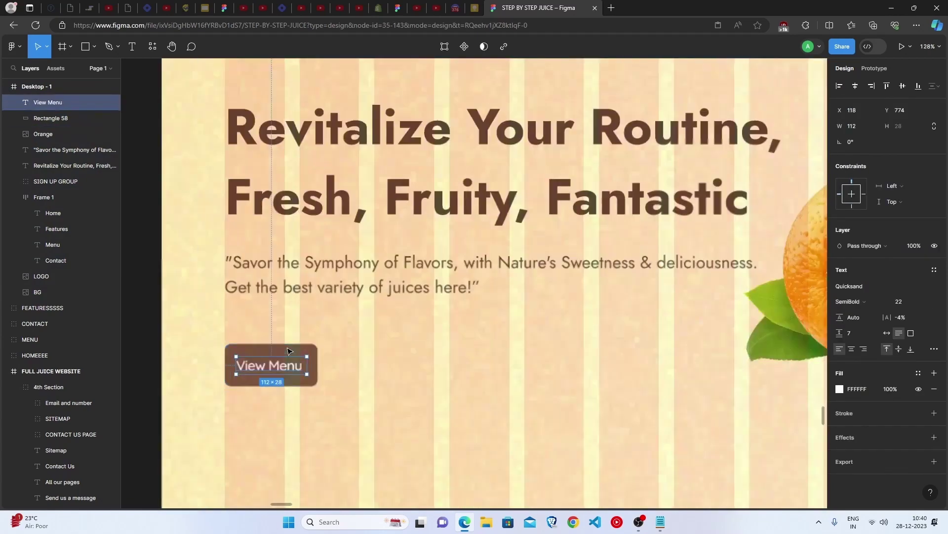
{"action": "left_click", "coordinate": [282, 360], "text": "shift"}
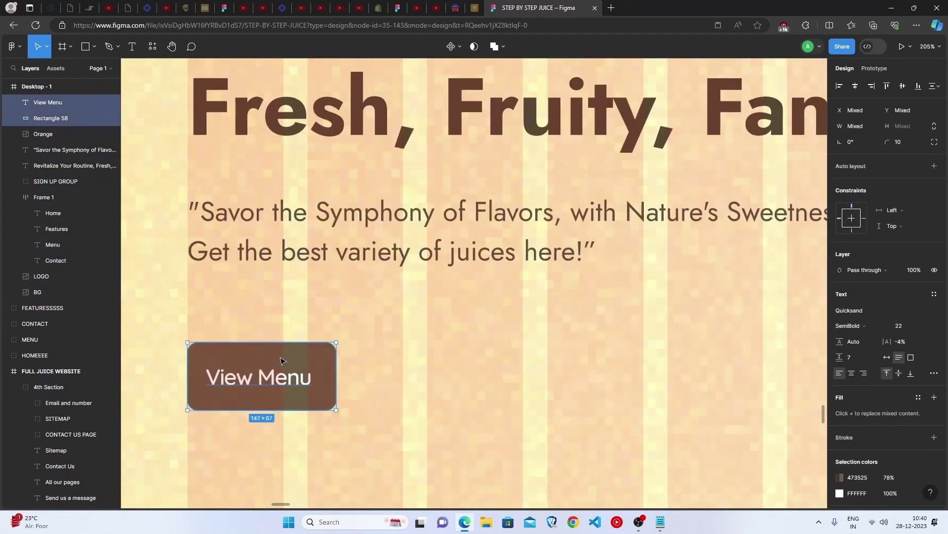
{"action": "key", "text": "ctrl+g"}
{"action": "double_click", "coordinate": [57, 106]}
{"action": "type", "text": "BUTTON VIEW MENU"}
{"action": "key", "text": "Return"}
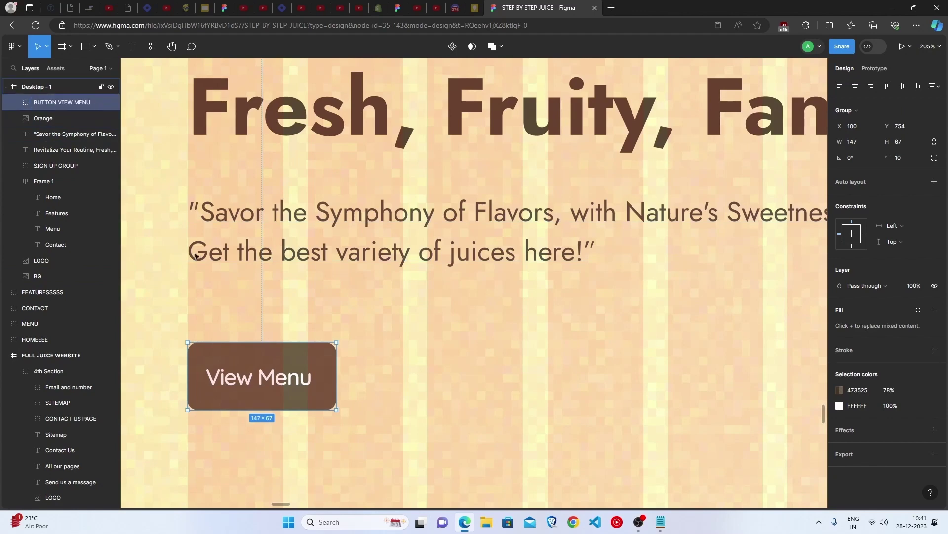
Duplicate the button group 16 px to its right and replace the copy's rectangle fill with a 1 px stroke in 473525 at 90%
{"action": "left_click_drag", "start_coordinate": [296, 395], "coordinate": [459, 395]}
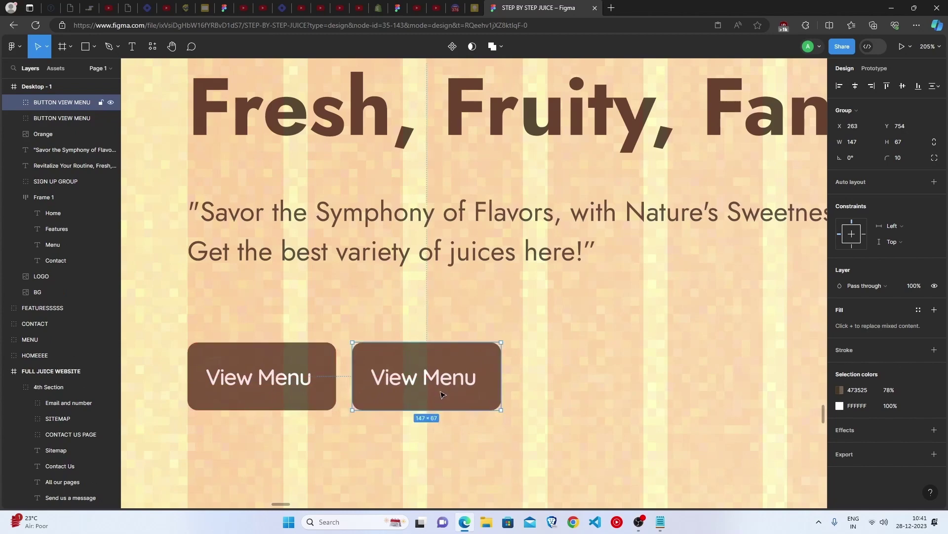
{"action": "double_click", "coordinate": [413, 407]}
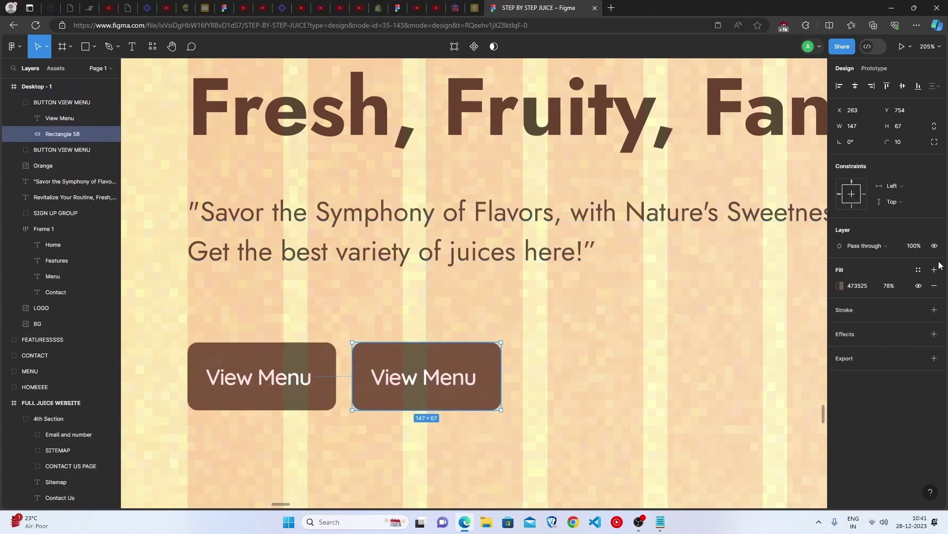
{"action": "left_click", "coordinate": [934, 285]}
{"action": "left_click", "coordinate": [875, 295]}
{"action": "left_click", "coordinate": [839, 310]}
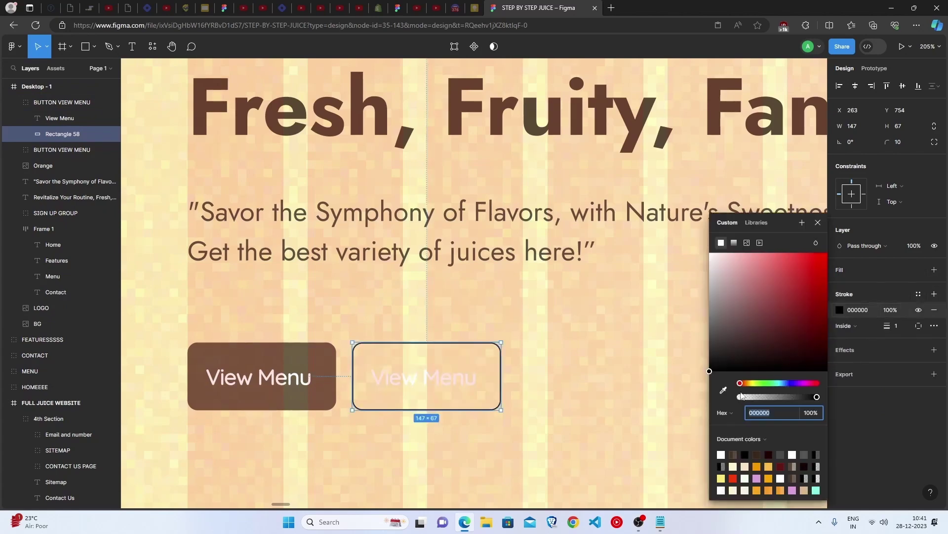
Recolour the second button's label to 473525 at 90% and change its text to "Discount"
{"action": "double_click", "coordinate": [412, 378]}
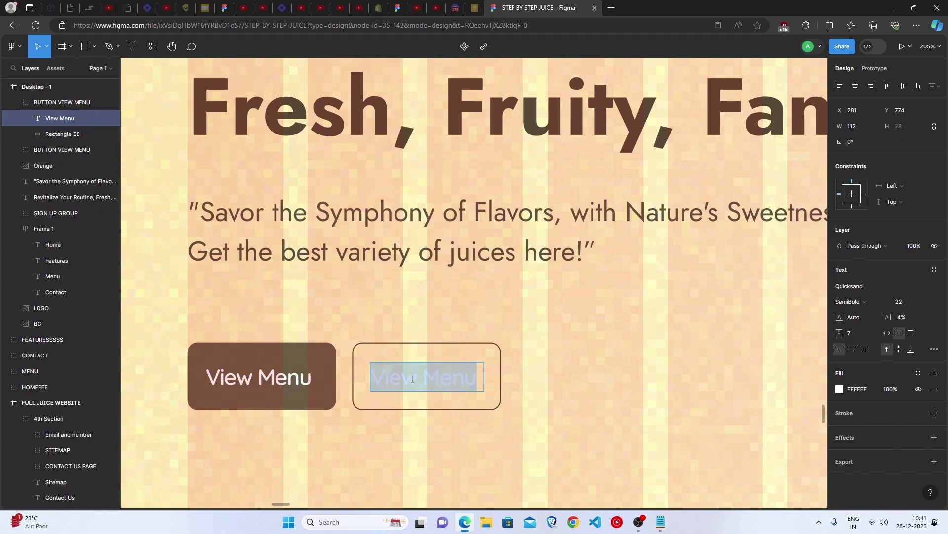
{"action": "left_click", "coordinate": [839, 388]}
{"action": "scroll", "coordinate": [828, 387], "scroll_direction": "up", "scroll_amount": 1}
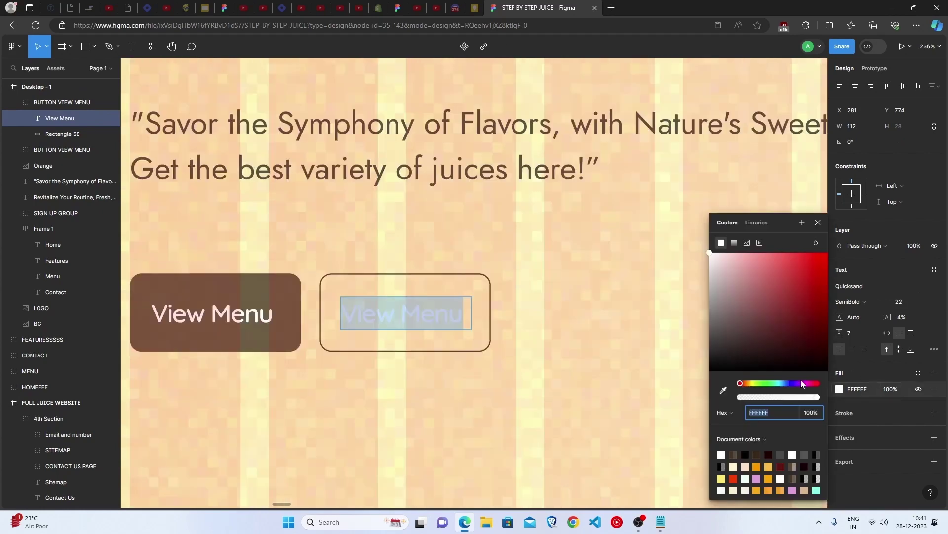
{"action": "left_click", "coordinate": [733, 454]}
{"action": "type", "text": "Disci"}
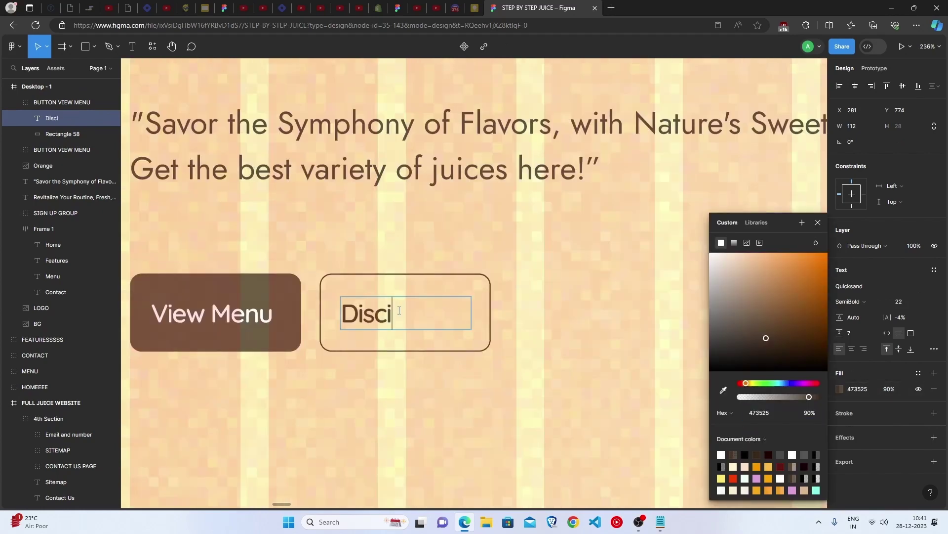
{"action": "key", "text": "BackSpace"}
{"action": "type", "text": "ount"}
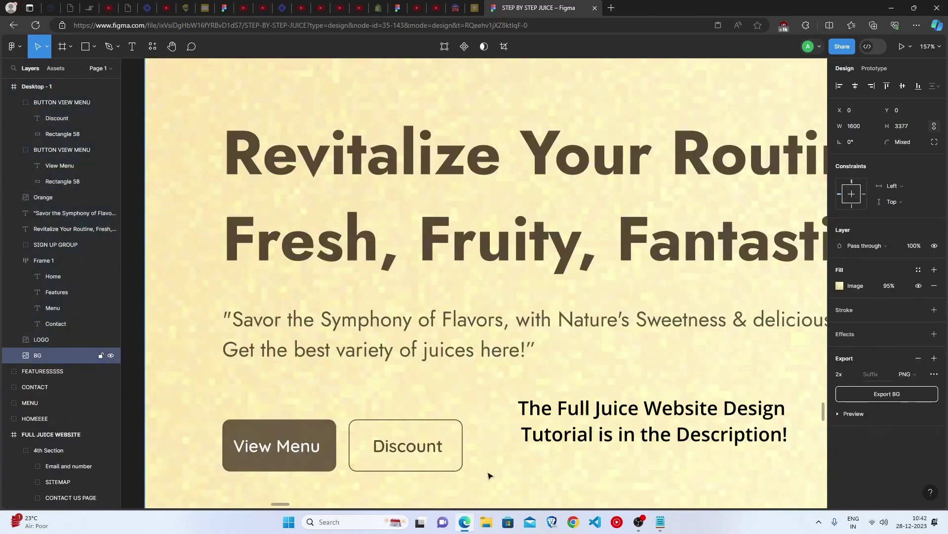
Select the View Menu and Discount button groups together
{"action": "scroll", "coordinate": [479, 459], "scroll_direction": "down", "scroll_amount": 5}
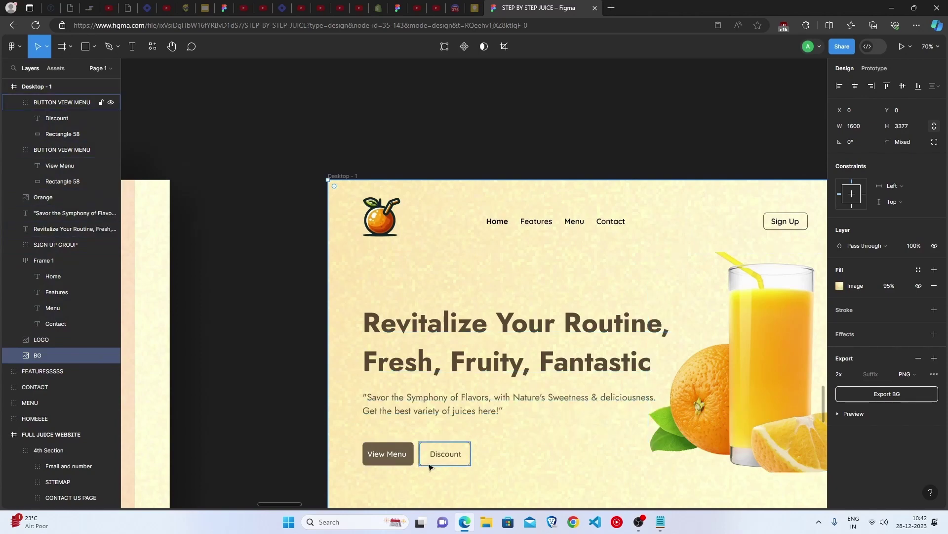
{"action": "left_click", "coordinate": [413, 452]}
{"action": "left_click", "coordinate": [441, 451], "text": "shift"}
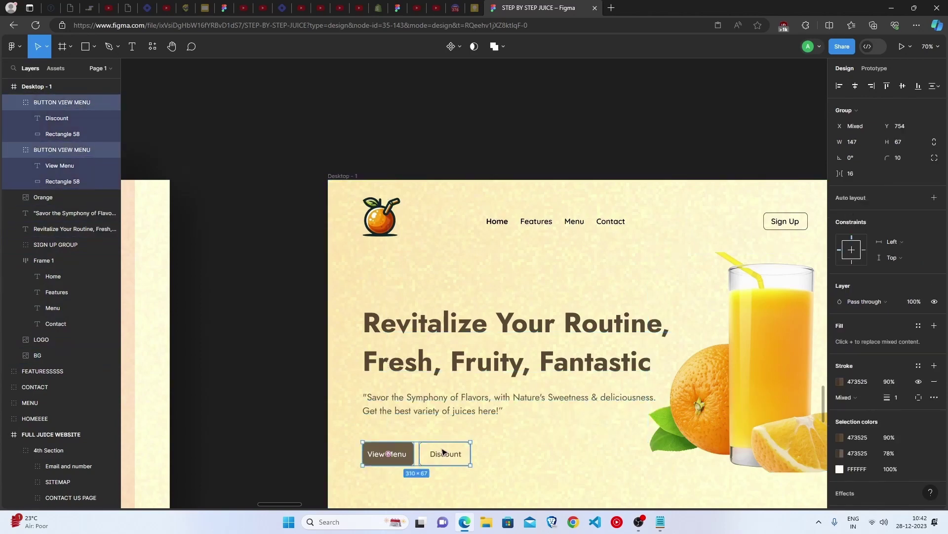